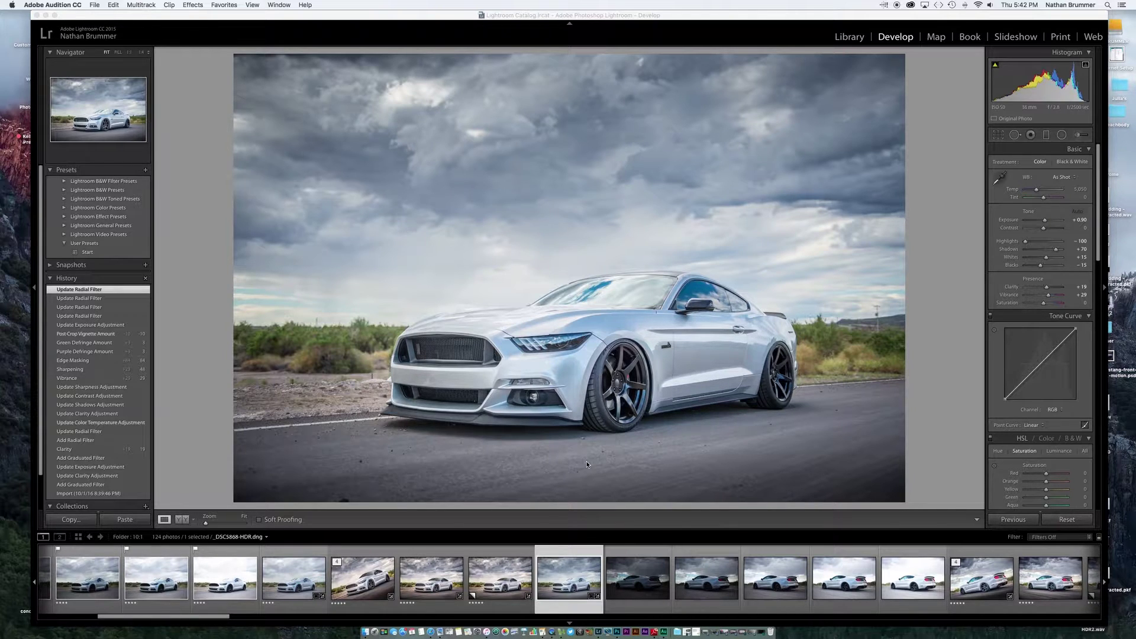
# - Open the silver Mustang photo from Lightroom for editing in Adobe Photoshop CC 2015.5
pyautogui.click(580, 402)
pyautogui.rightClick(577, 389)
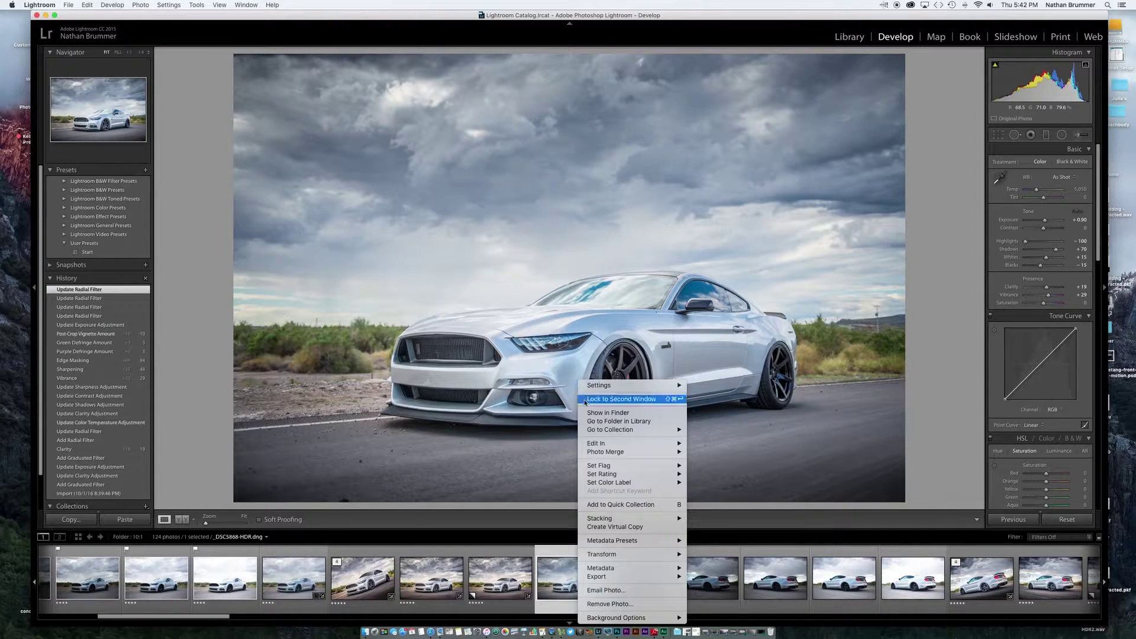
pyautogui.moveTo(627, 443)
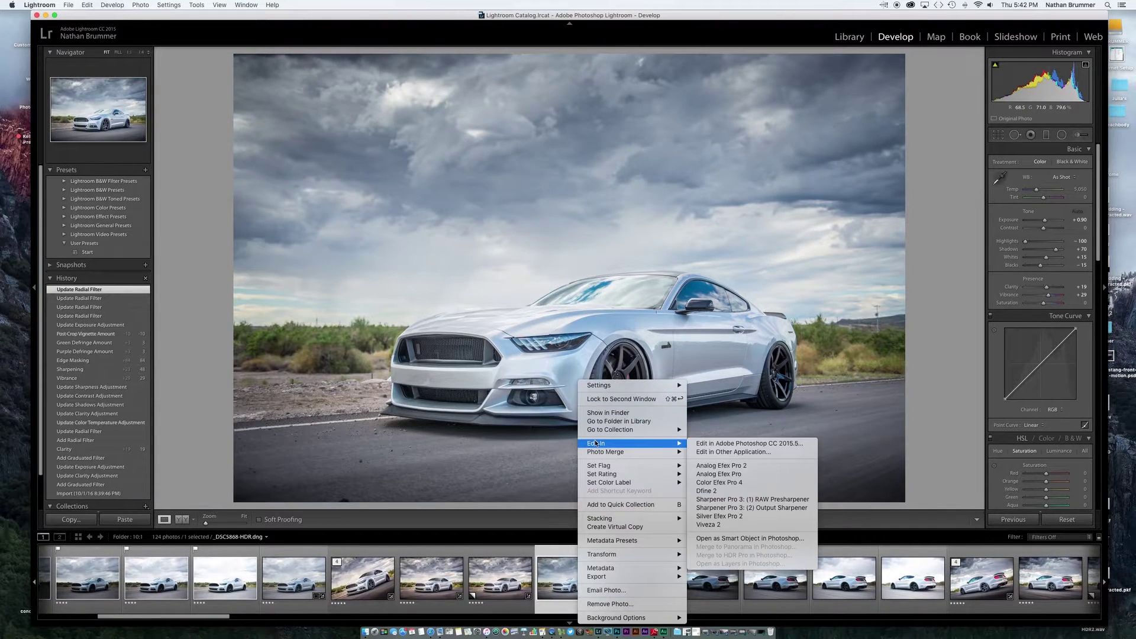
pyautogui.click(726, 444)
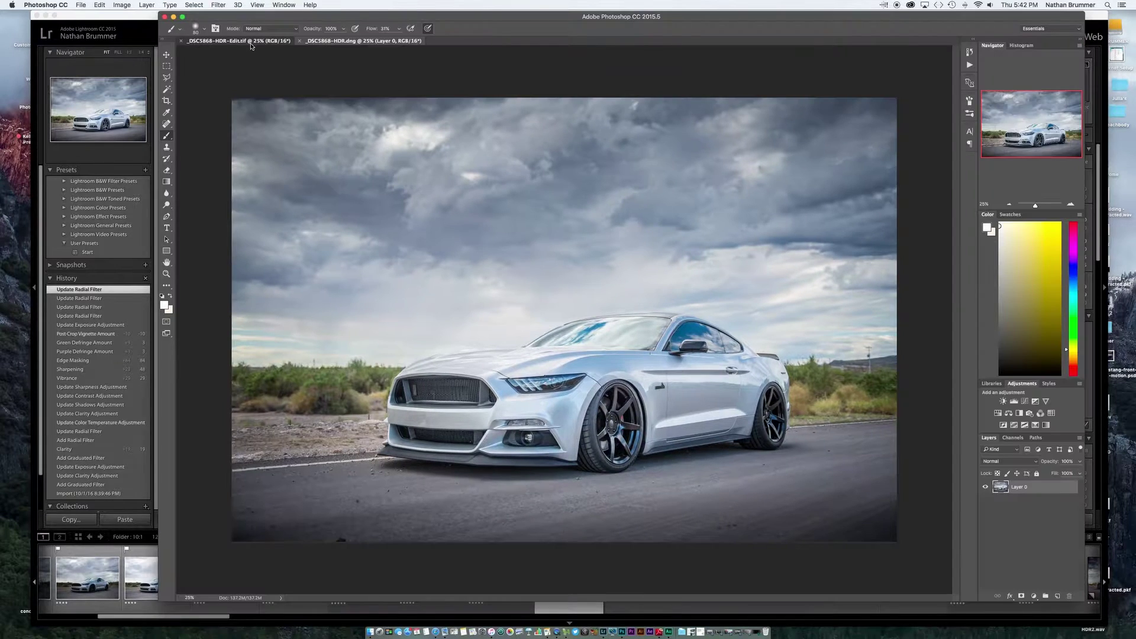
# - Copy the finished image from _DSC5868-HDR-Edit.tif into _DSC5868-HDR.dng as a new layer and hide that layer
pyautogui.click(251, 44)
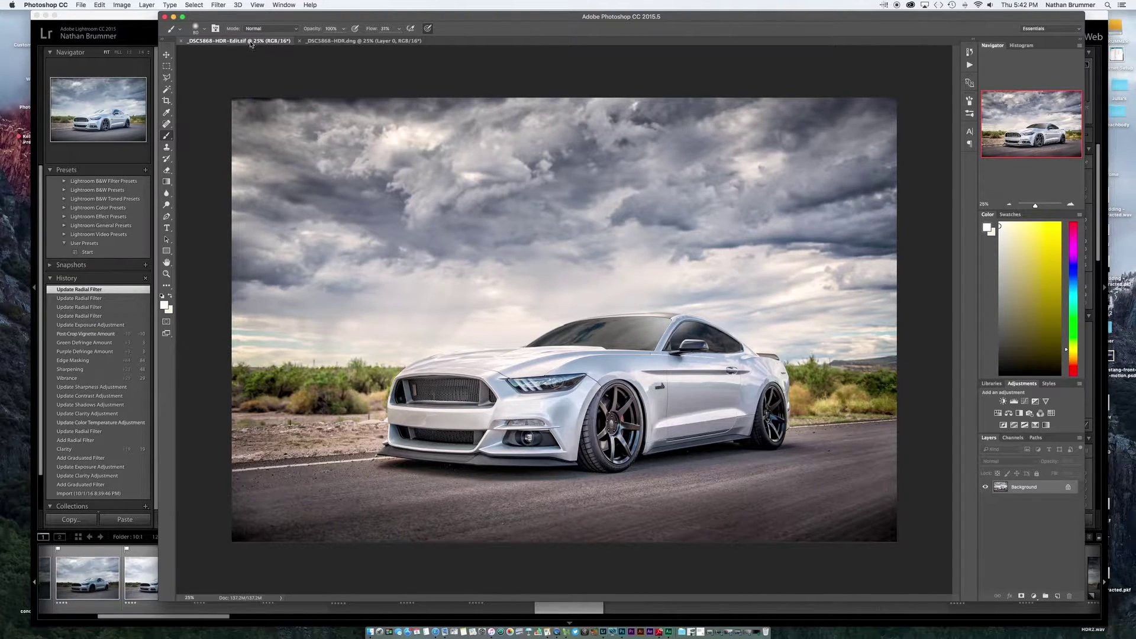
pyautogui.press('v')
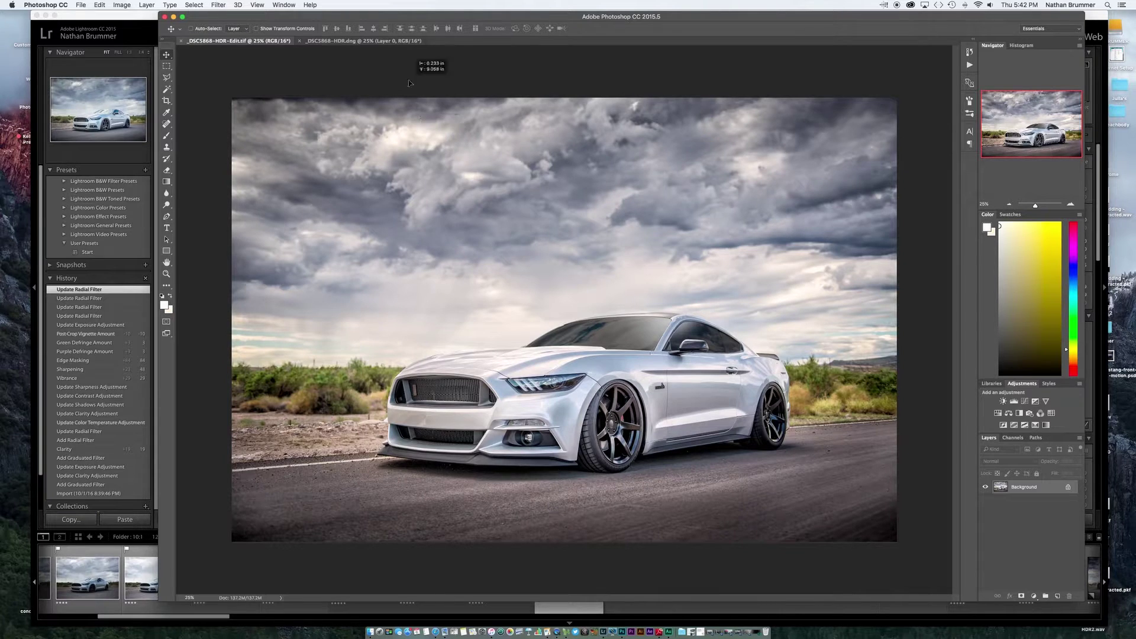
pyautogui.click(360, 40)
pyautogui.press('super+v')
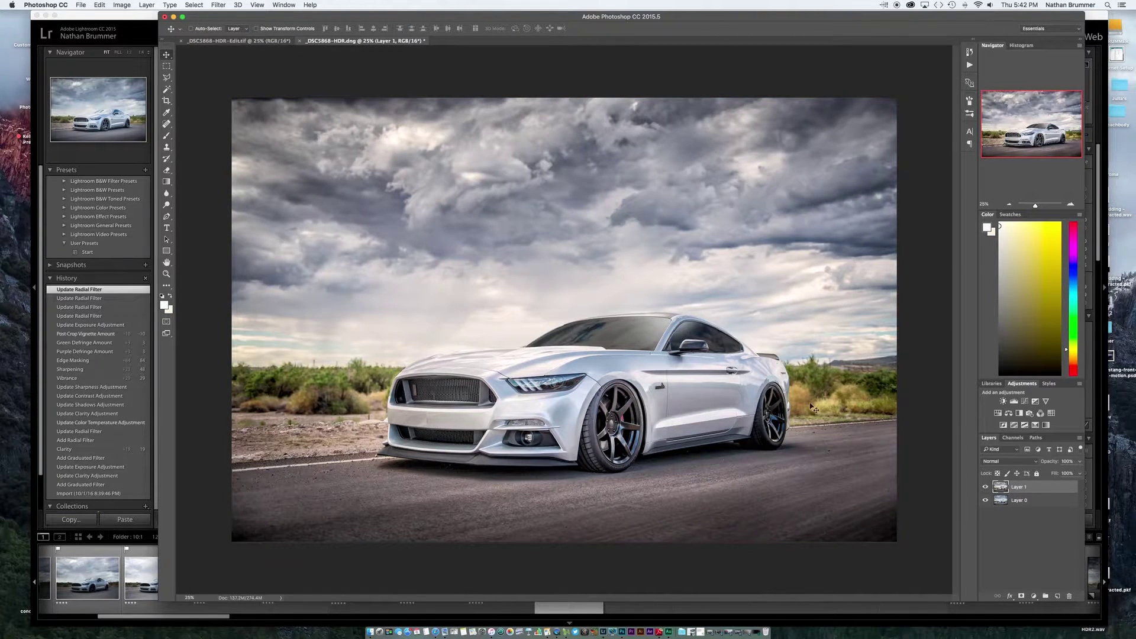
pyautogui.click(986, 487)
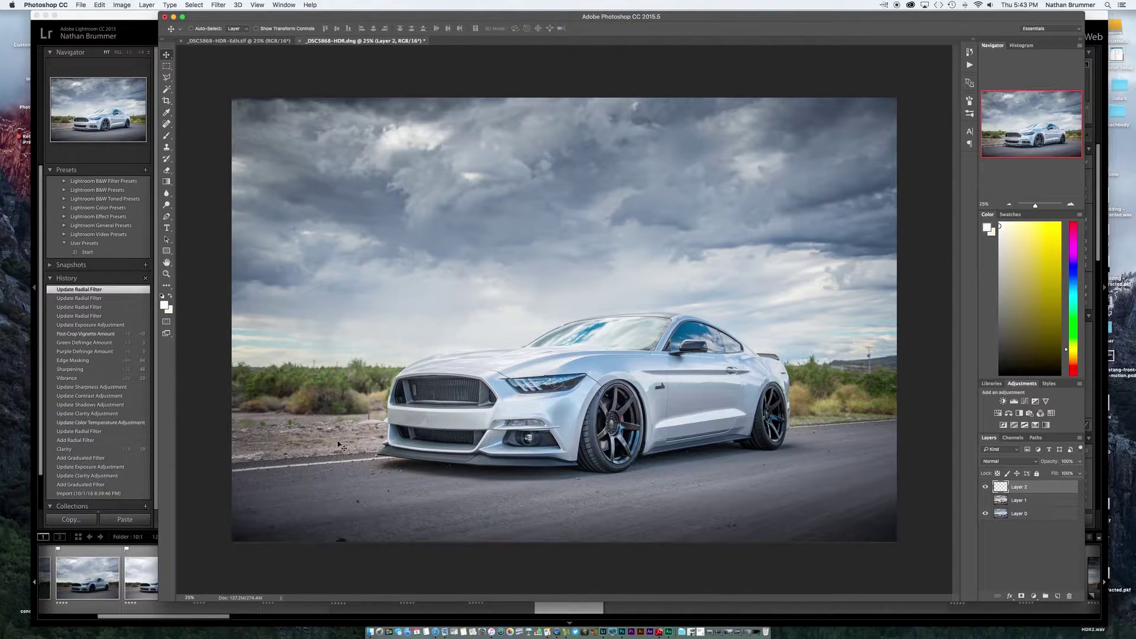
# - With a small white brush on the blank Layer 2, circle the windshield, the side window and the marked spots on the road
pyautogui.click(169, 138)
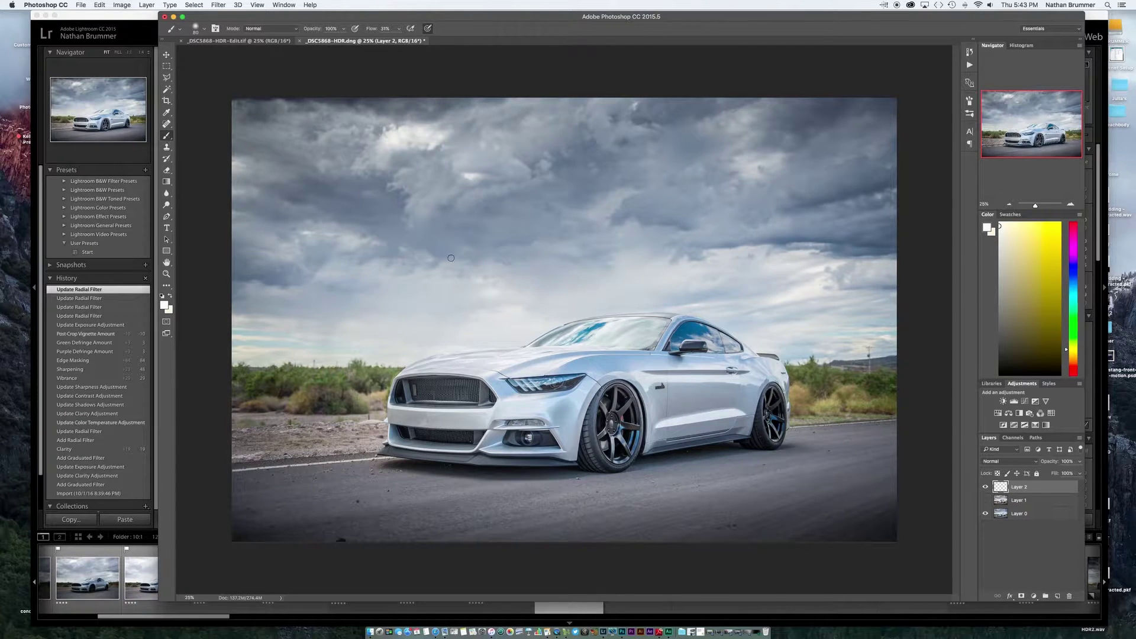
pyautogui.press('[')
pyautogui.press('[')
pyautogui.press('[')
pyautogui.press('[')
pyautogui.moveTo(579, 315)
pyautogui.mouseDown()
pyautogui.moveTo(544, 340)
pyautogui.moveTo(592, 366)
pyautogui.moveTo(671, 358)
pyautogui.moveTo(665, 312)
pyautogui.moveTo(704, 362)
pyautogui.moveTo(745, 358)
pyautogui.moveTo(703, 314)
pyautogui.mouseUp()
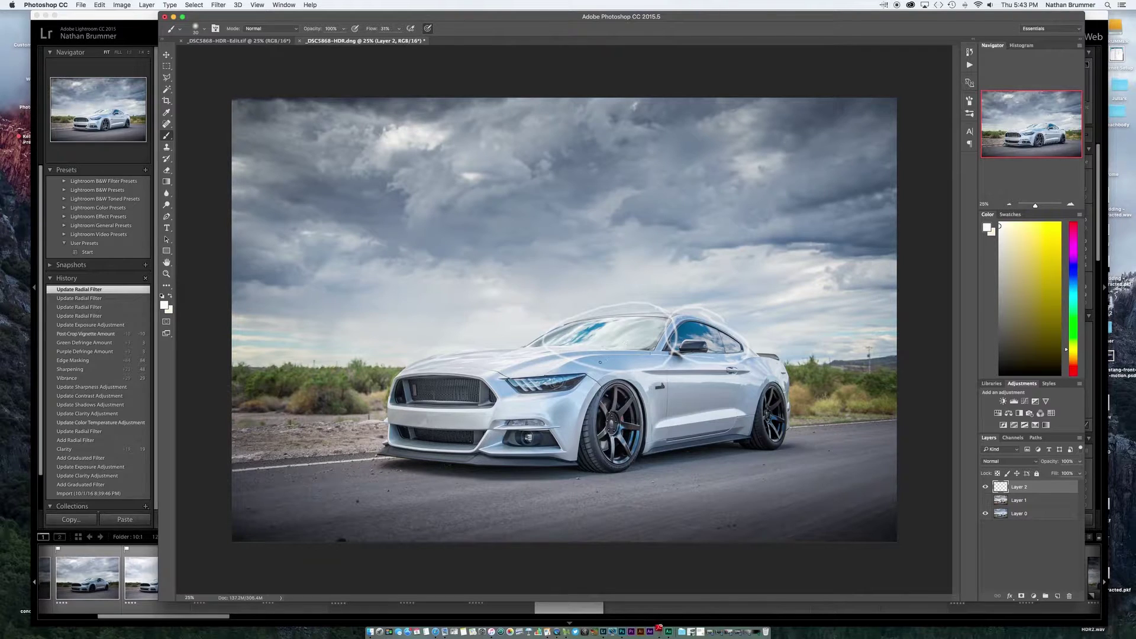
pyautogui.moveTo(613, 350)
pyautogui.mouseDown()
pyautogui.moveTo(609, 362)
pyautogui.moveTo(618, 358)
pyautogui.mouseUp()
pyautogui.moveTo(411, 469)
pyautogui.mouseDown()
pyautogui.moveTo(328, 474)
pyautogui.moveTo(301, 504)
pyautogui.moveTo(304, 526)
pyautogui.moveTo(353, 546)
pyautogui.moveTo(398, 533)
pyautogui.moveTo(424, 507)
pyautogui.moveTo(427, 486)
pyautogui.moveTo(410, 462)
pyautogui.mouseUp()
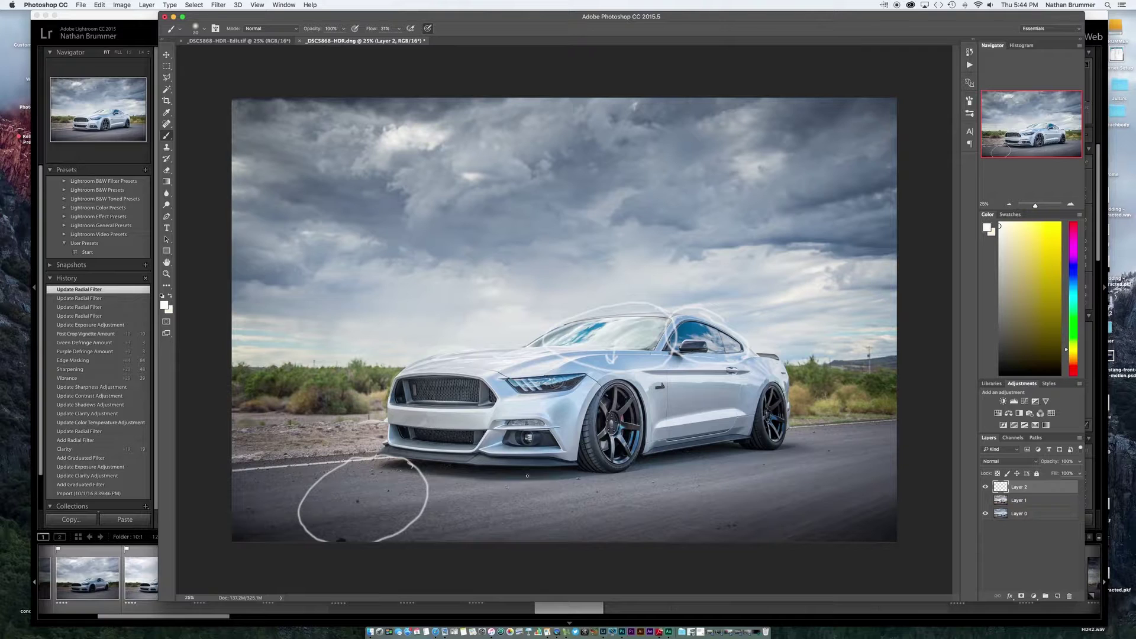
pyautogui.moveTo(563, 495)
pyautogui.mouseDown()
pyautogui.moveTo(592, 472)
pyautogui.moveTo(581, 493)
pyautogui.mouseUp()
# - Toggle the visibility of Layer 1 repeatedly to compare the finished image with the original, leaving it hidden
pyautogui.click(986, 501)
pyautogui.click(986, 500)
pyautogui.click(985, 500)
pyautogui.click(985, 501)
pyautogui.click(986, 500)
pyautogui.click(986, 500)
# - Circle the pole on the horizon and brush wavy marks across the sky and the road
pyautogui.moveTo(858, 341)
pyautogui.mouseDown()
pyautogui.moveTo(880, 381)
pyautogui.moveTo(878, 334)
pyautogui.mouseUp()
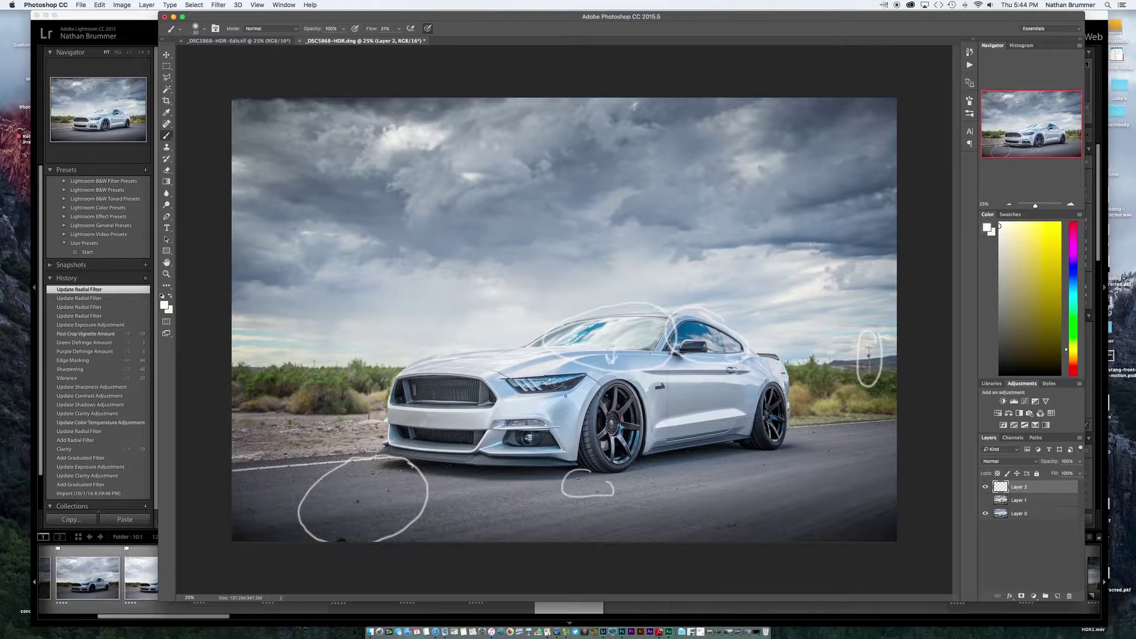
pyautogui.moveTo(496, 177); pyautogui.dragTo(676, 180)
pyautogui.moveTo(816, 488)
pyautogui.mouseDown()
pyautogui.moveTo(685, 497)
pyautogui.moveTo(628, 539)
pyautogui.mouseUp()
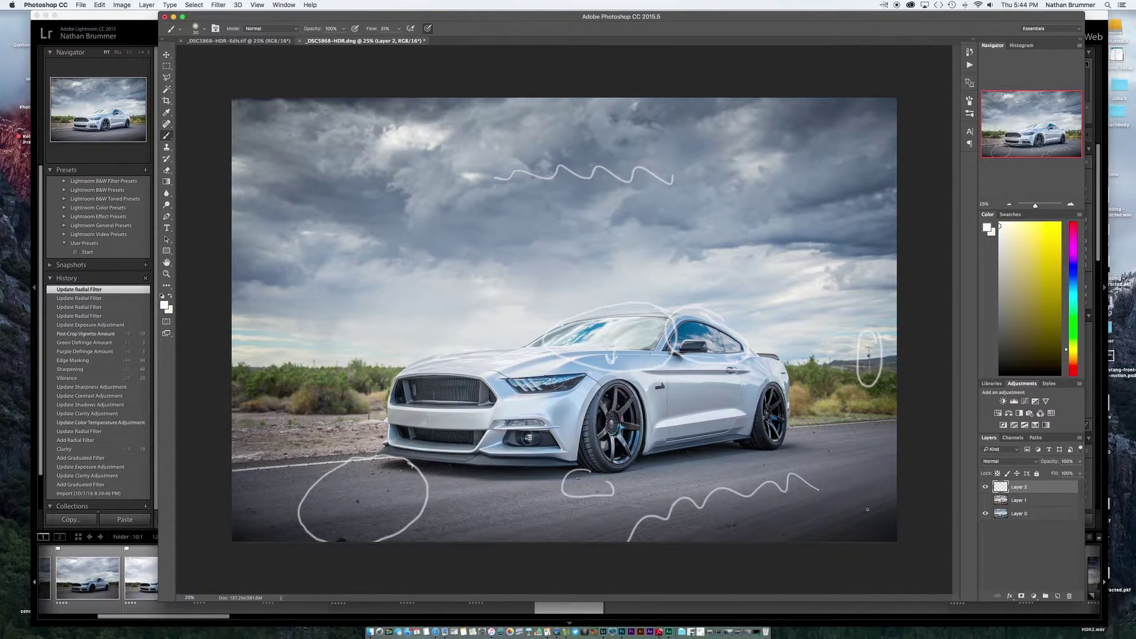
# - Show and hide Layer 1 to compare the marked areas with the finished edit
pyautogui.click(986, 501)
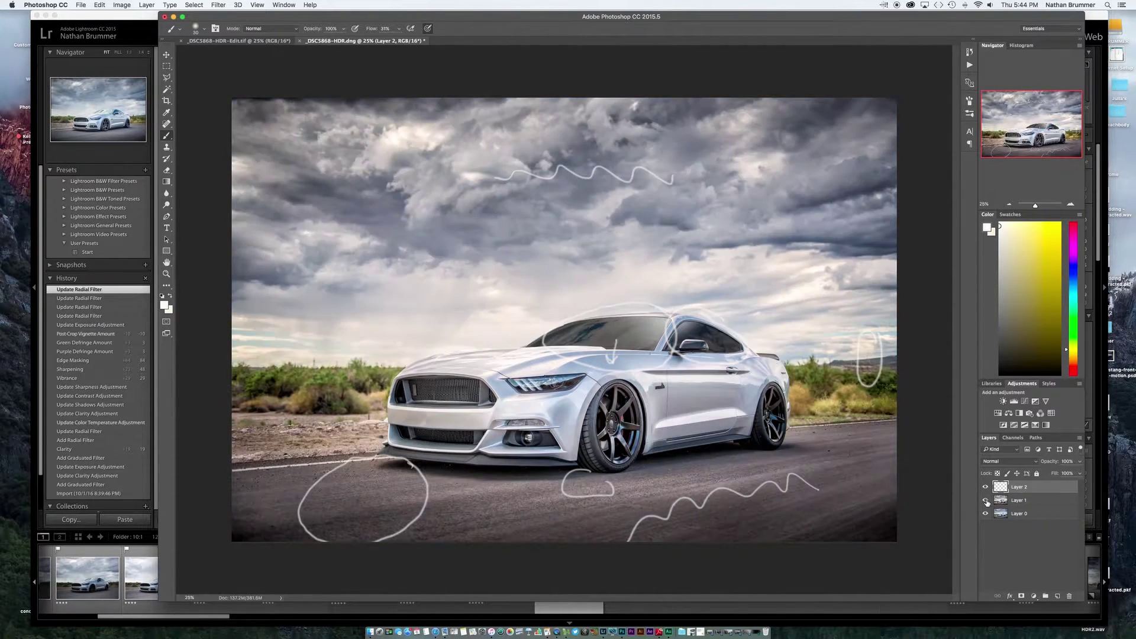
pyautogui.click(985, 502)
pyautogui.click(986, 502)
pyautogui.click(986, 502)
# - Delete the layer with the brush annotations and duplicate Layer 0
pyautogui.click(985, 486)
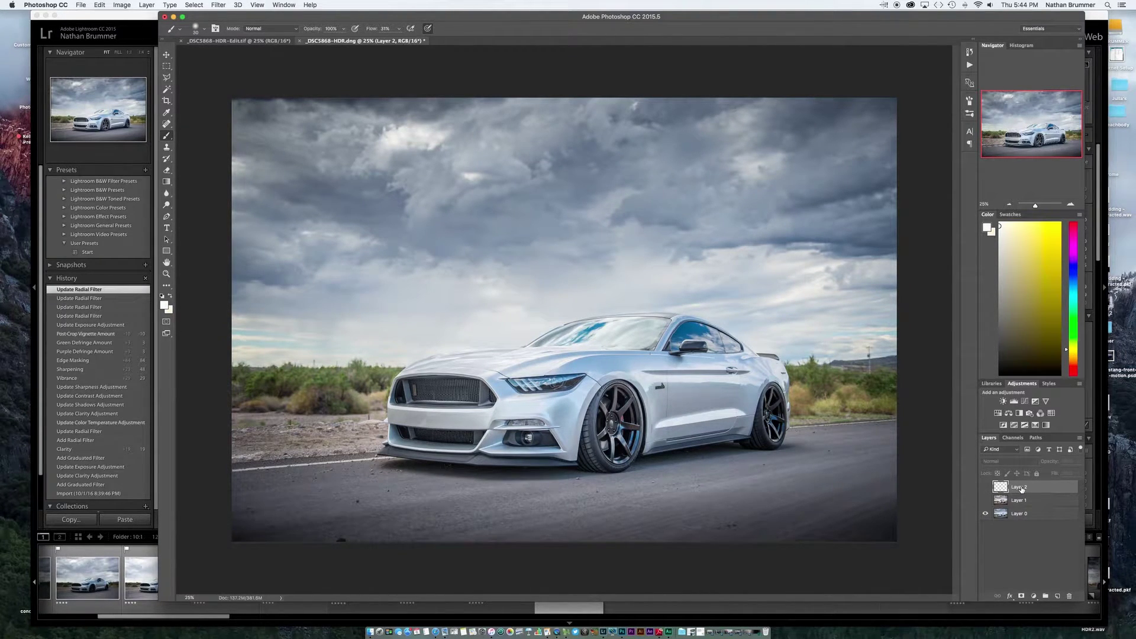
pyautogui.press('BackSpace')
pyautogui.click(1046, 502)
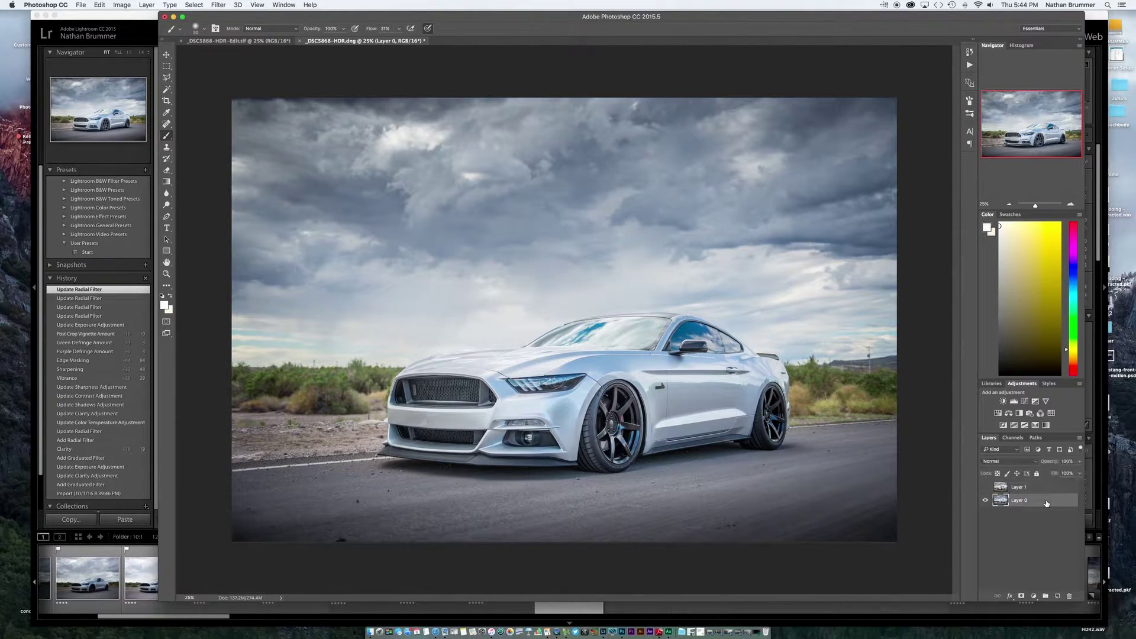
pyautogui.press('super+j')
# - Open the Nik Collection's Color Efex Pro 4 on the duplicated layer and choose the Tonal Contrast filter
pyautogui.click(218, 5)
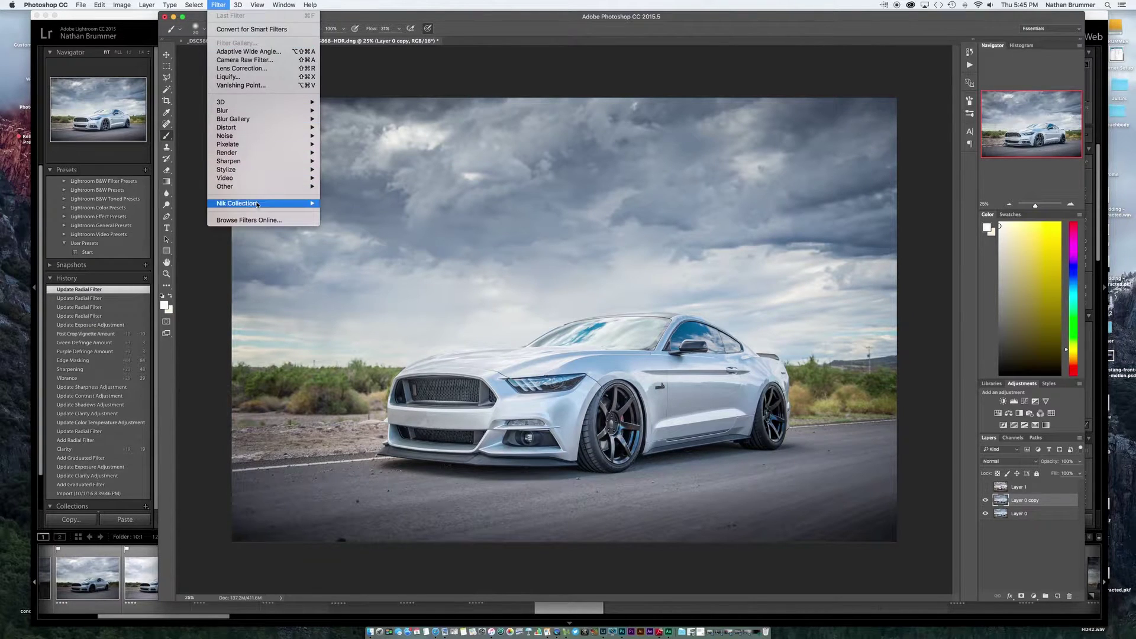
pyautogui.moveTo(254, 205)
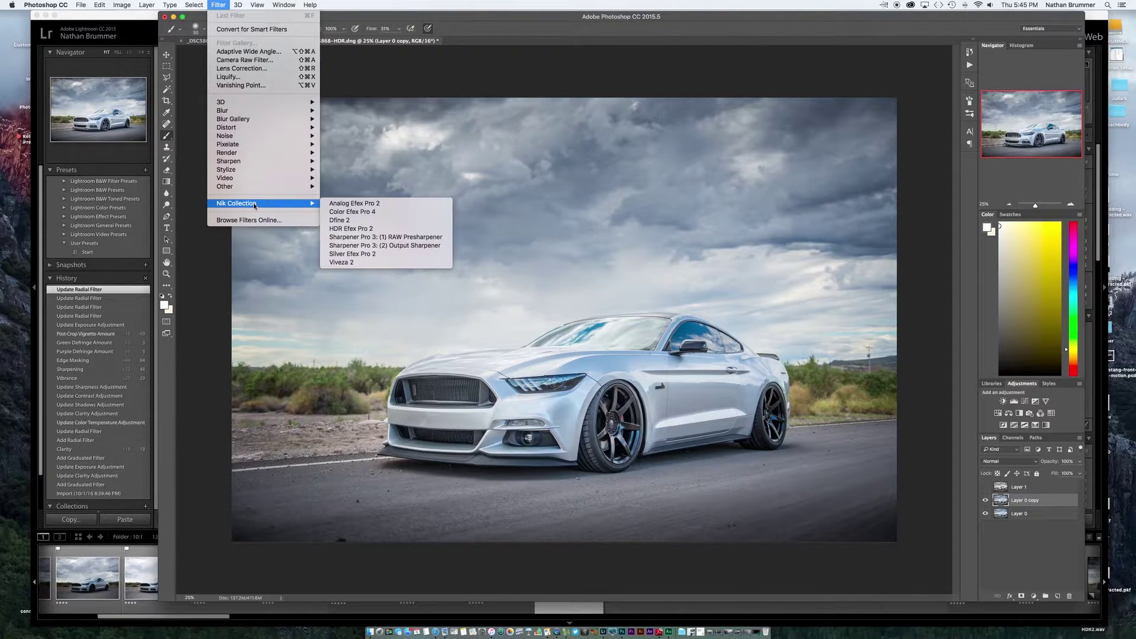
pyautogui.click(374, 213)
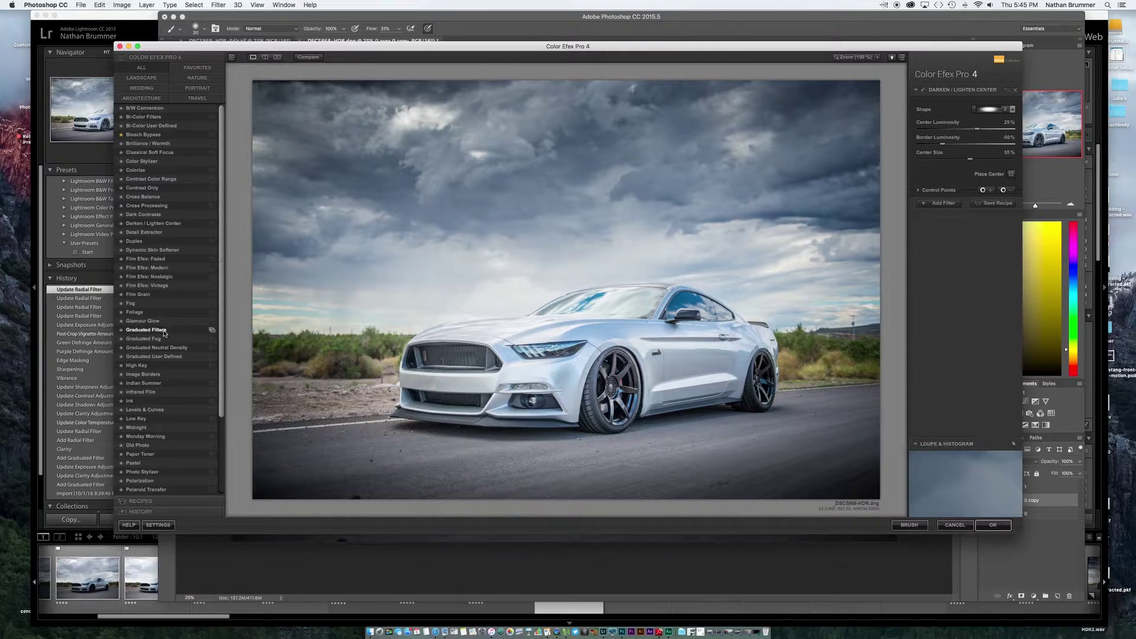
pyautogui.scroll(-1, 158, 325)
pyautogui.scroll(-5, 158, 326)
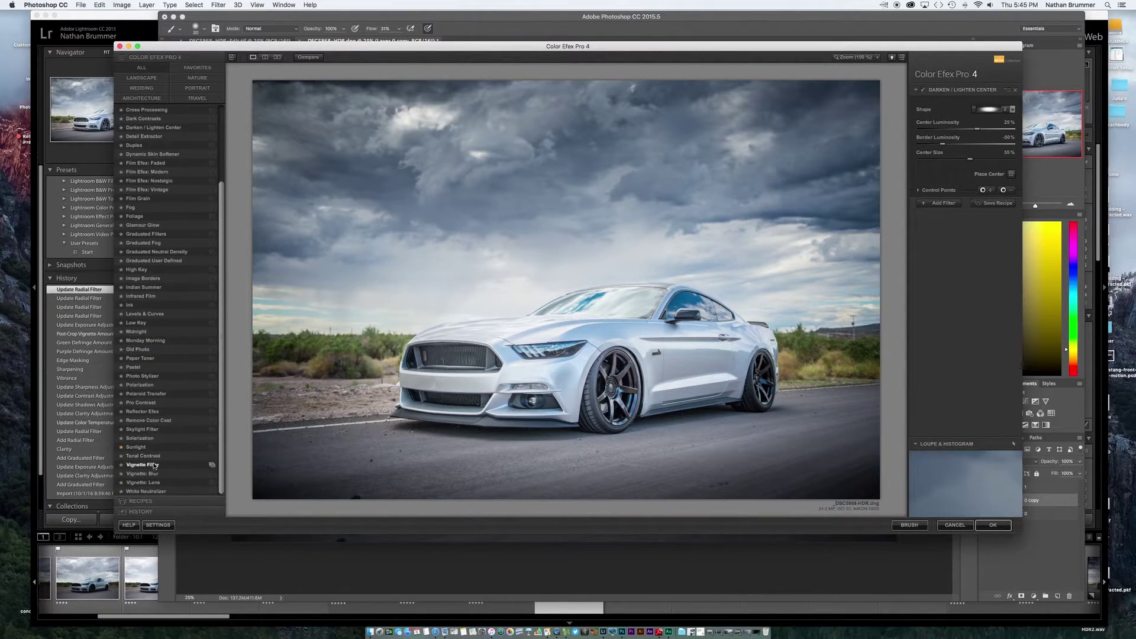
pyautogui.click(148, 456)
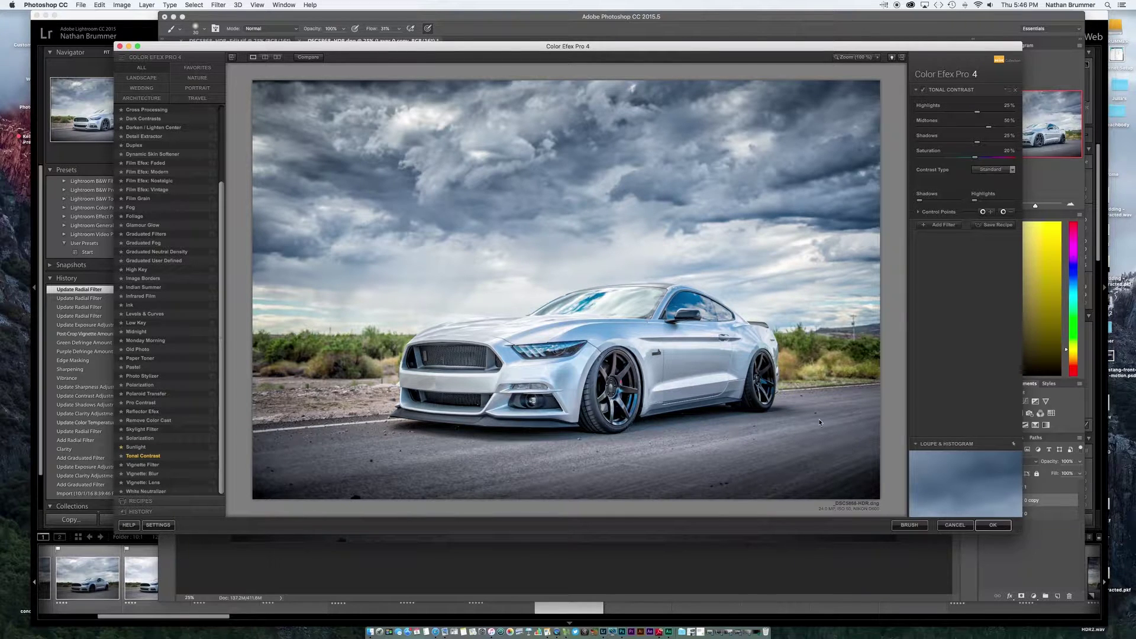
# - Switch the Tonal Contrast effect off and on to compare the image, leaving it enabled
pyautogui.click(924, 90)
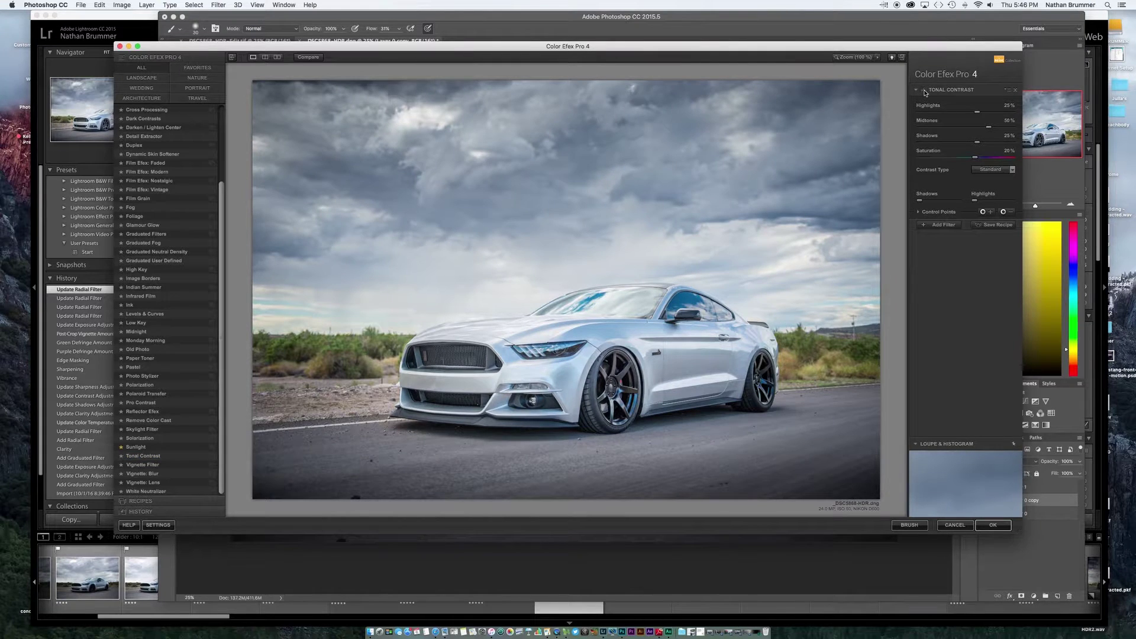
pyautogui.click(924, 91)
pyautogui.click(924, 91)
pyautogui.click(923, 91)
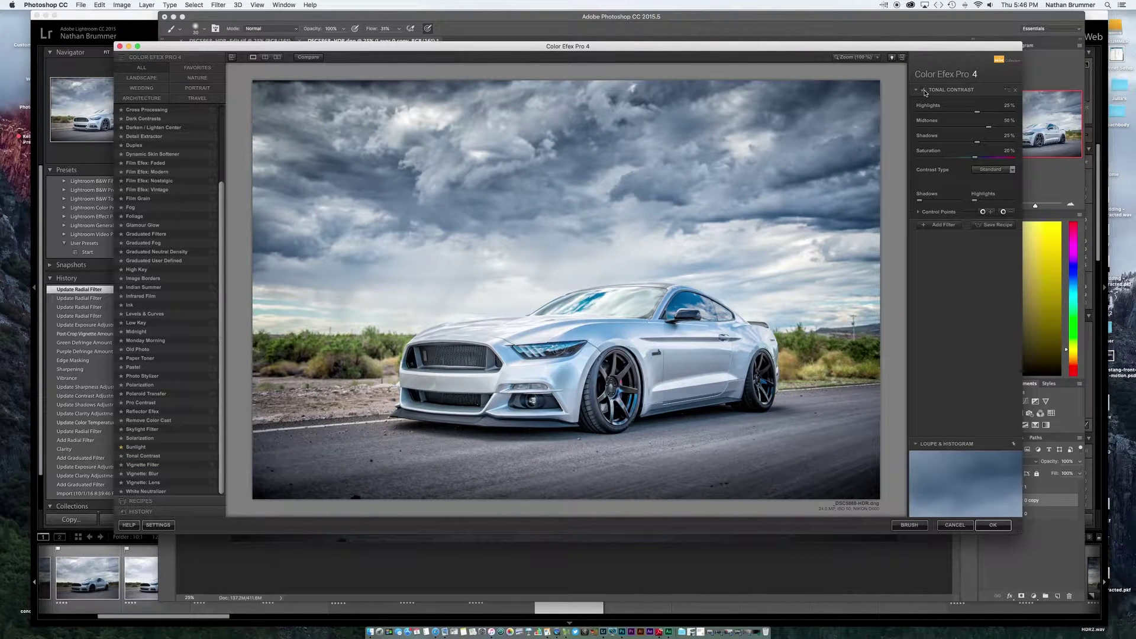
# - Add a White Neutralizer filter and sample its neutralizing color from the car's hood near the windshield
pyautogui.click(942, 227)
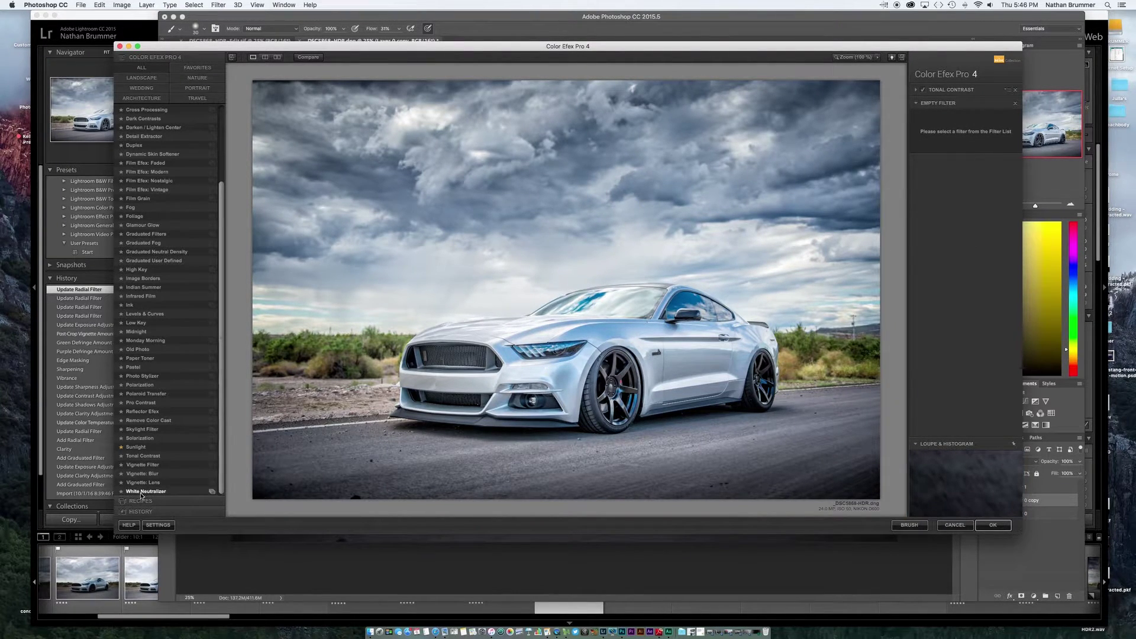
pyautogui.click(141, 493)
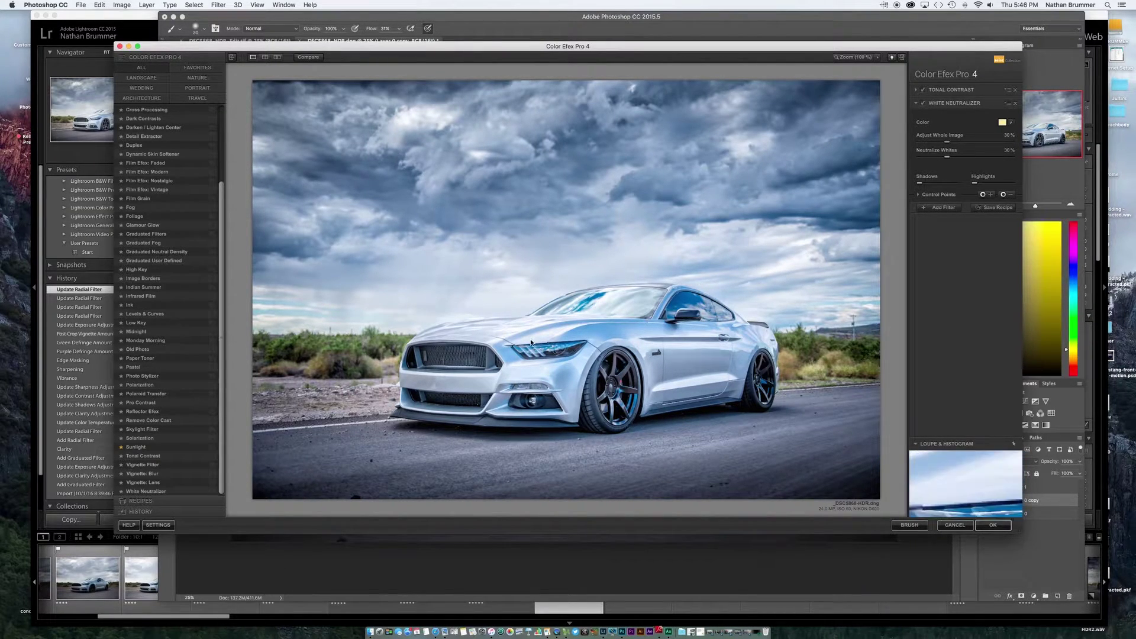
pyautogui.click(1011, 123)
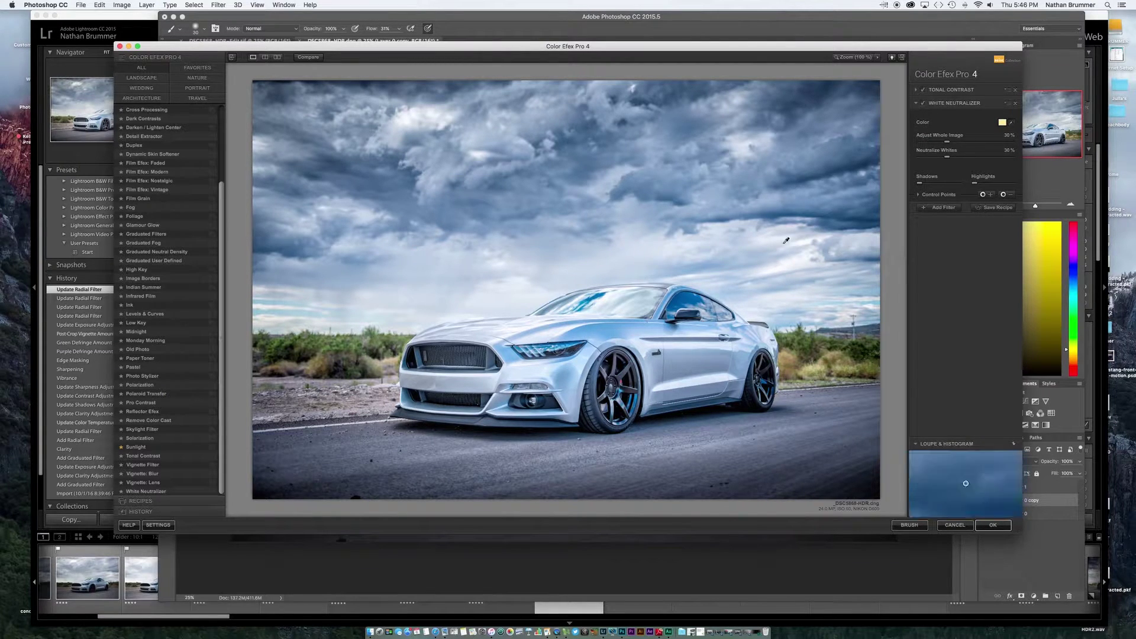
pyautogui.click(609, 326)
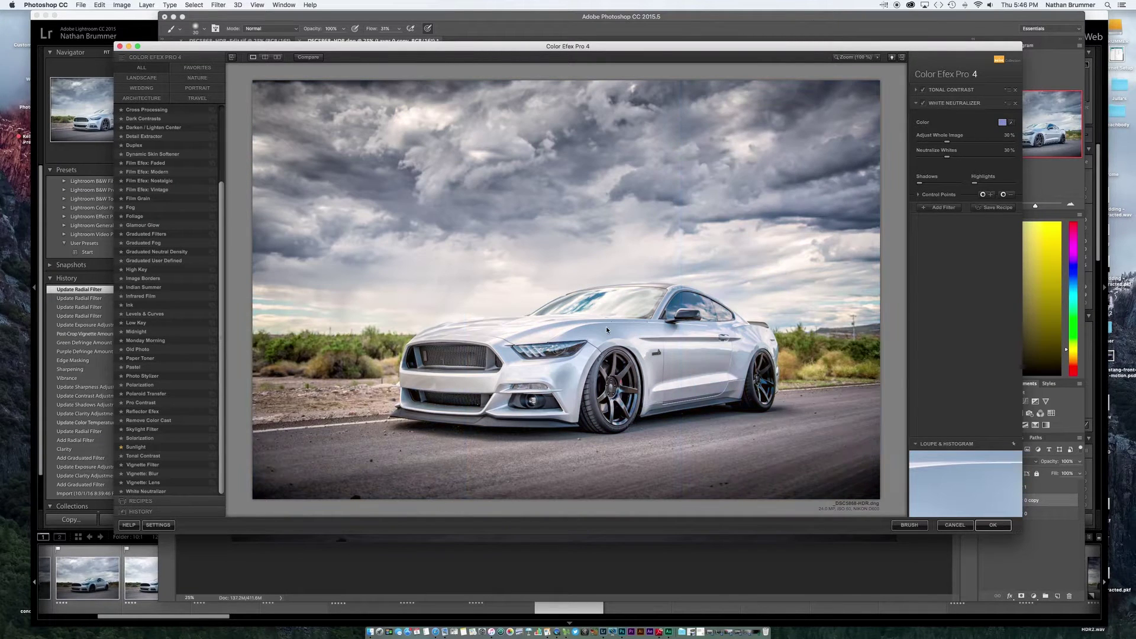
# - Preview the image without and with White Neutralizer, and apply both filters to the photo
pyautogui.click(923, 106)
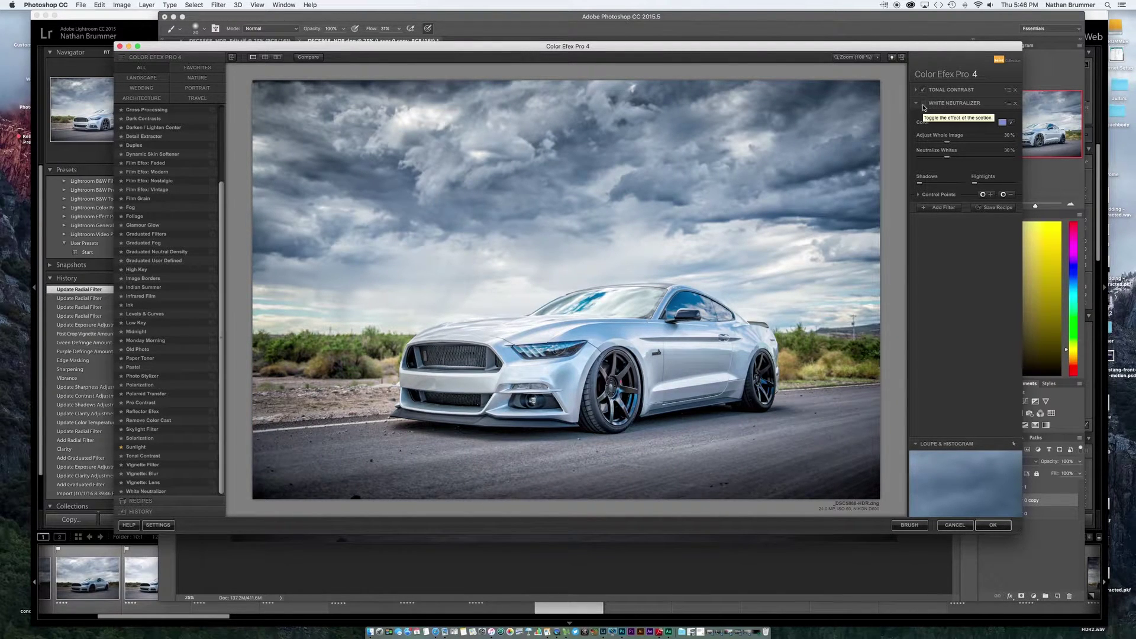
pyautogui.click(923, 106)
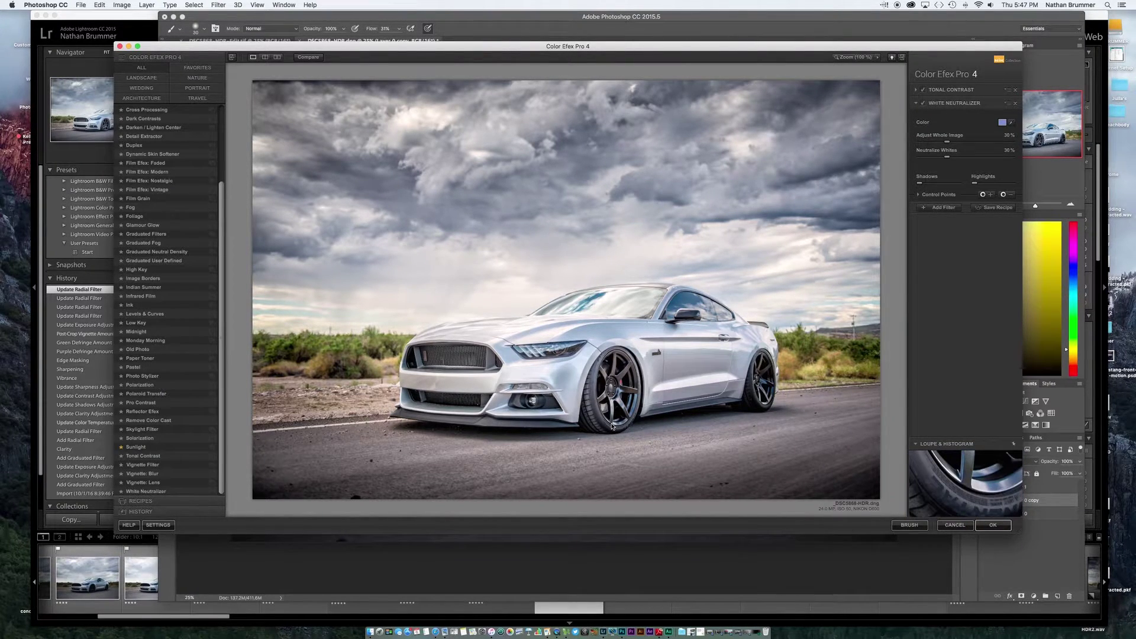
pyautogui.click(993, 526)
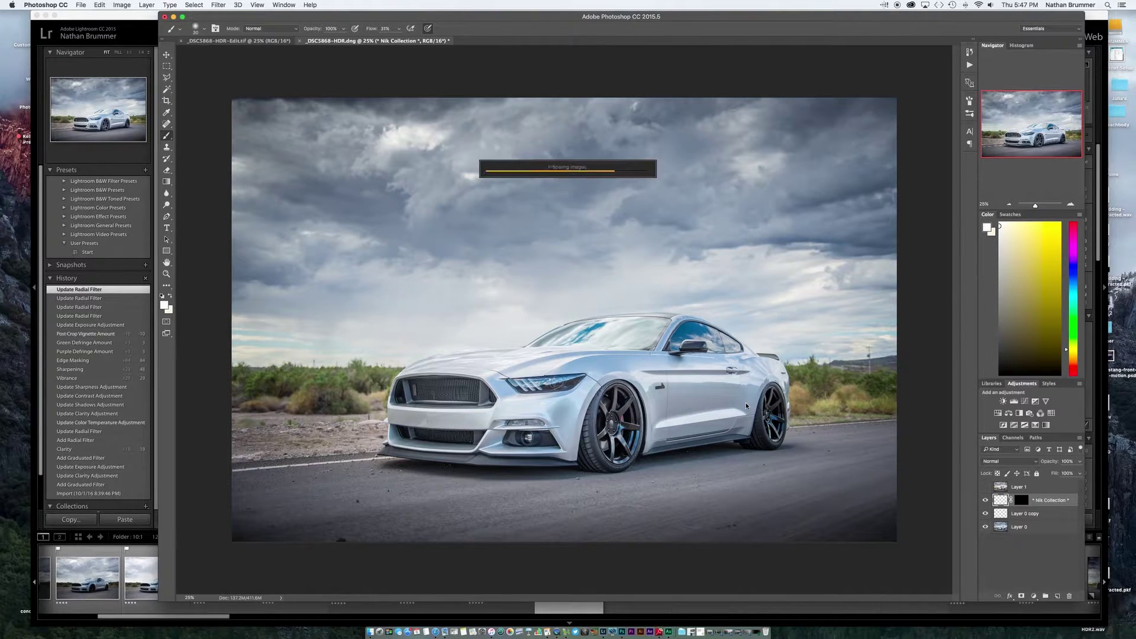
# - Toggle Layer 1 repeatedly to compare the finished edit with the Color Efex Pro 4 result, leaving Layer 1 hidden
pyautogui.click(985, 487)
pyautogui.click(986, 487)
pyautogui.click(985, 487)
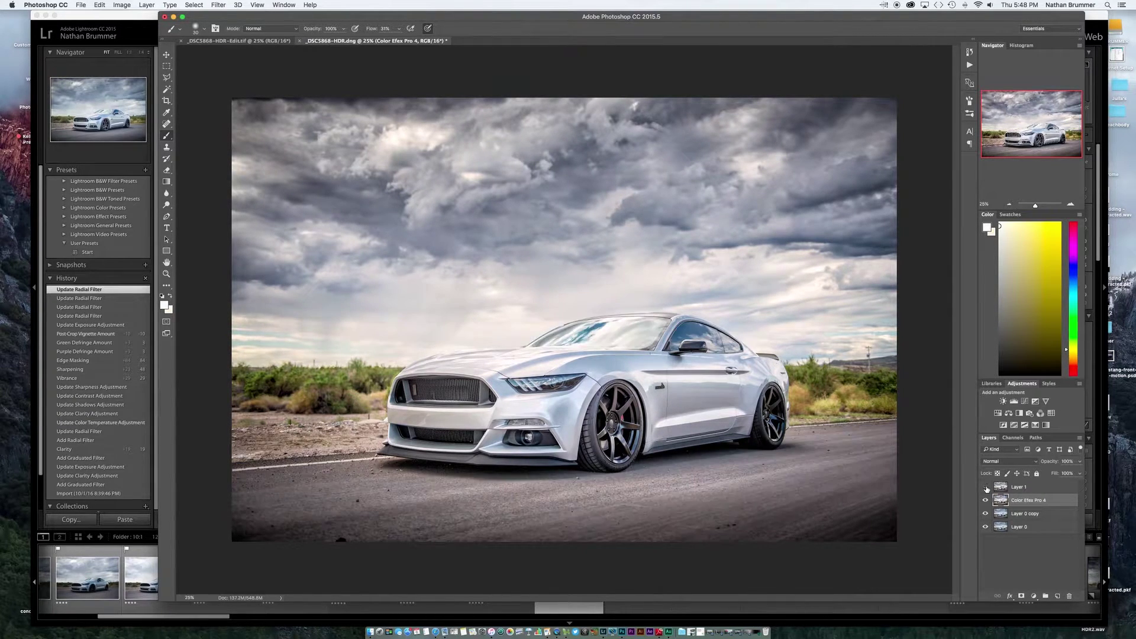
pyautogui.click(985, 486)
pyautogui.click(986, 487)
pyautogui.click(986, 487)
pyautogui.click(986, 487)
pyautogui.click(985, 487)
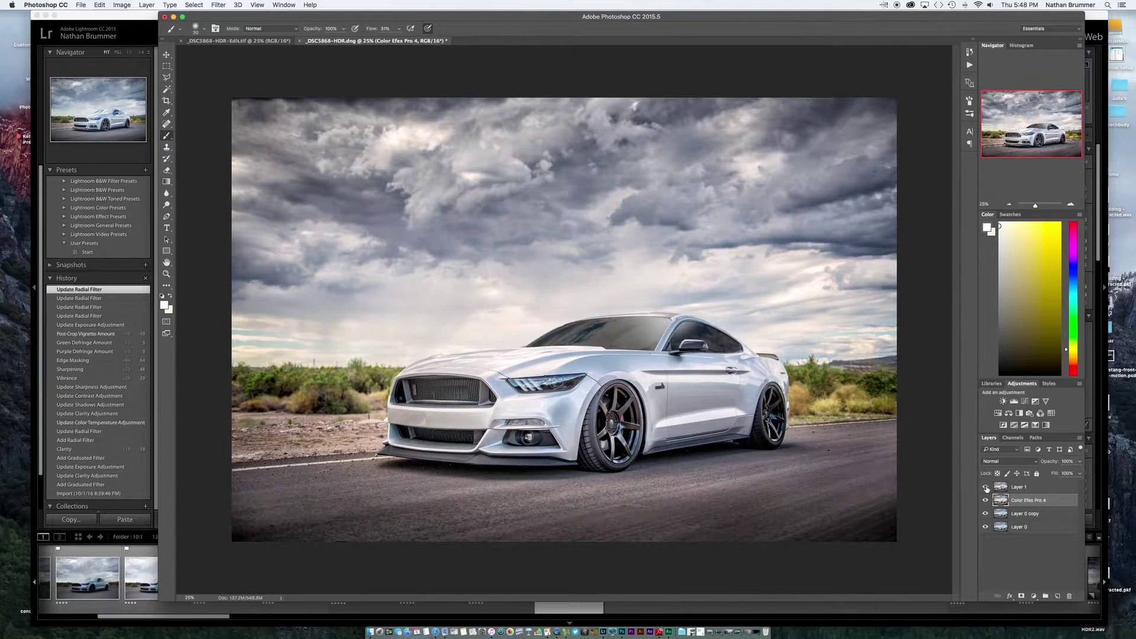
pyautogui.click(985, 487)
pyautogui.click(986, 487)
pyautogui.click(985, 487)
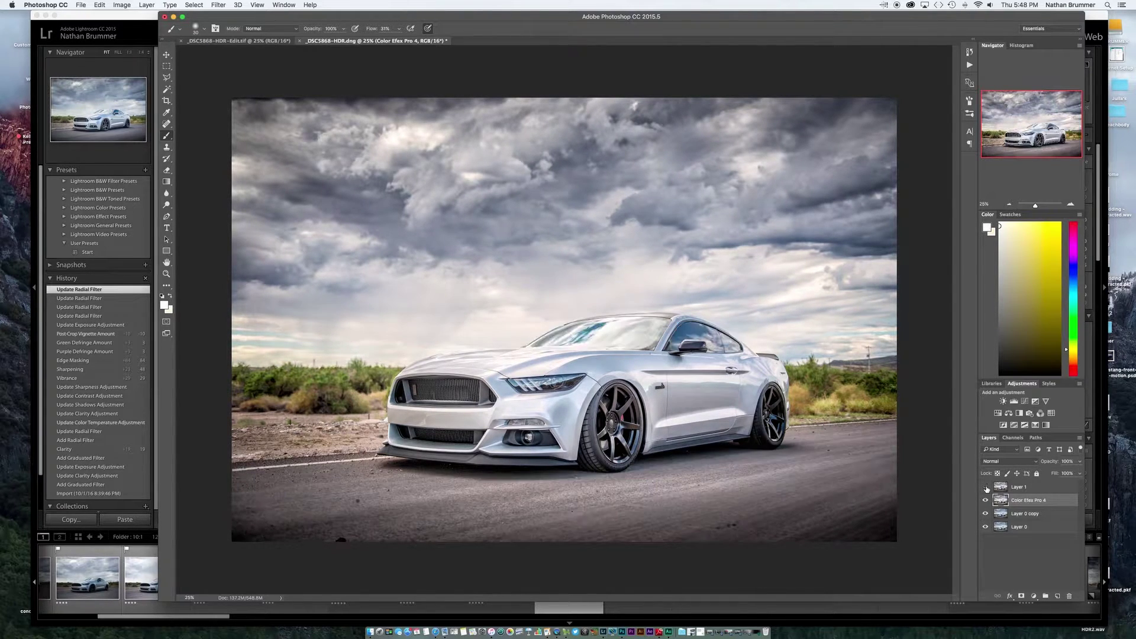
pyautogui.click(985, 487)
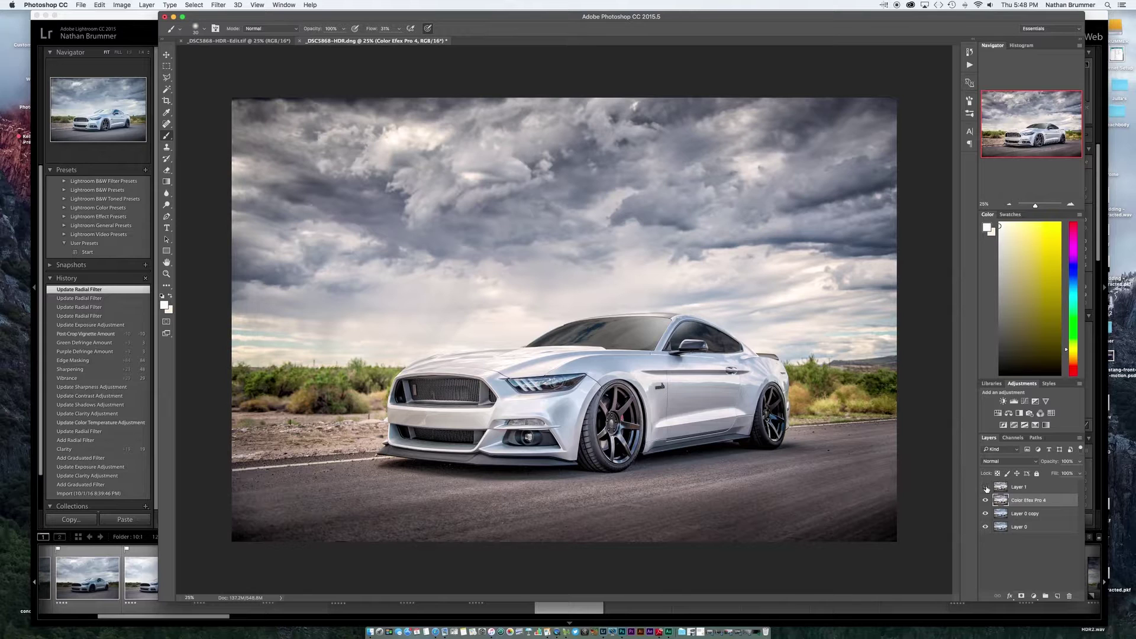
pyautogui.click(986, 487)
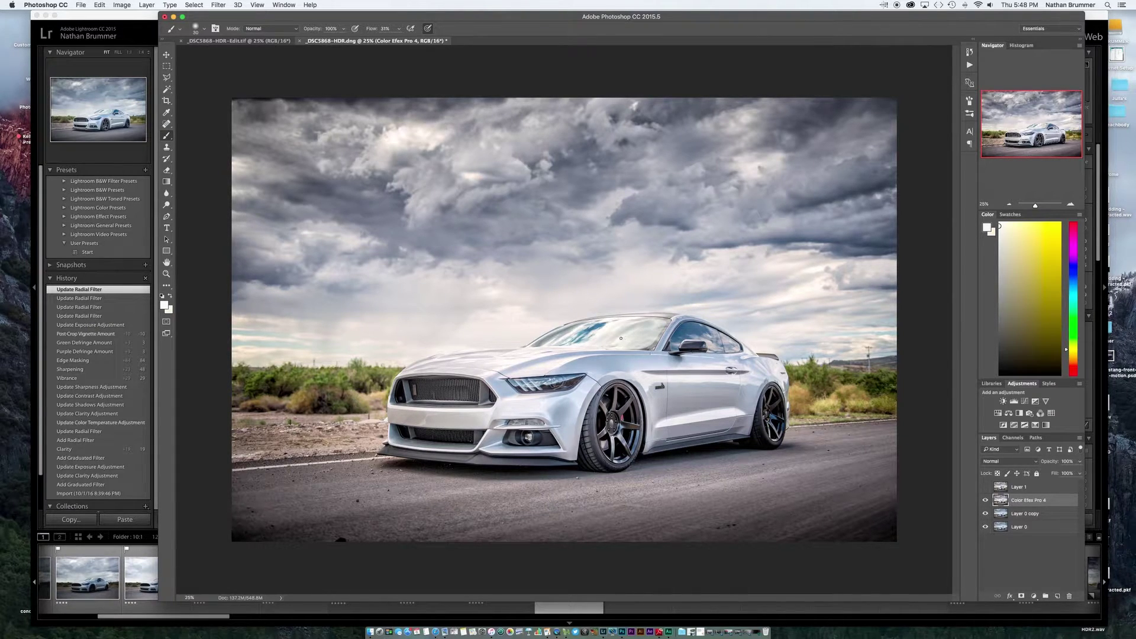
# - Add a new empty layer above the Color Efex Pro 4 layer for work on the car
pyautogui.click(1057, 596)
pyautogui.scroll(3, 576, 333)
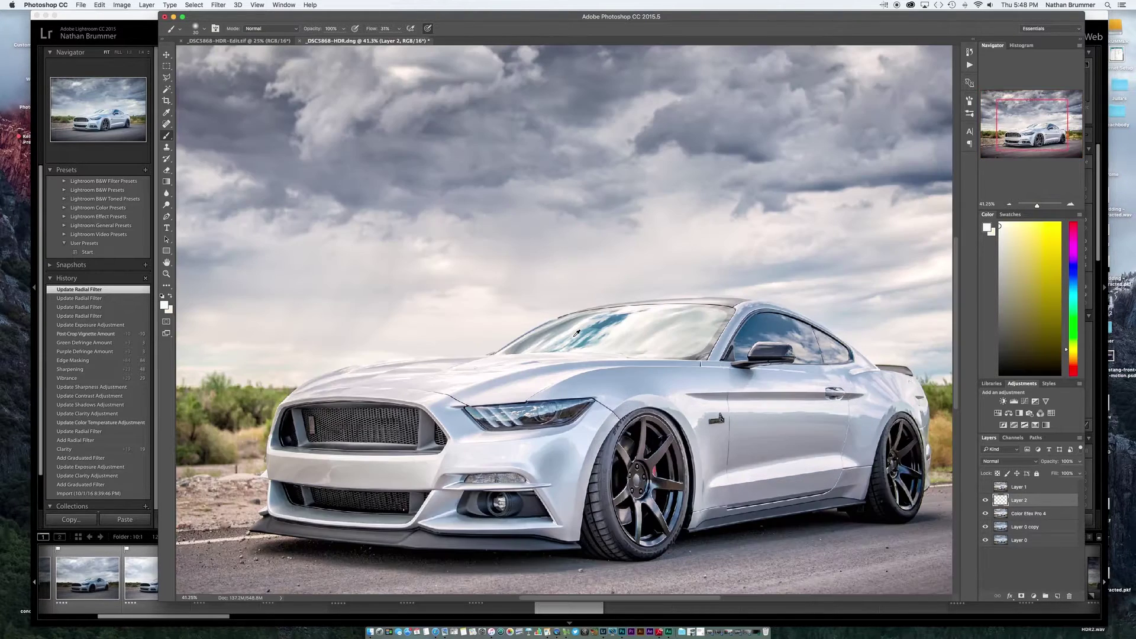
# - Start a Pen path at the windshield's far lower corner and trace up the far pillar to the roofline
pyautogui.scroll(3, 577, 333)
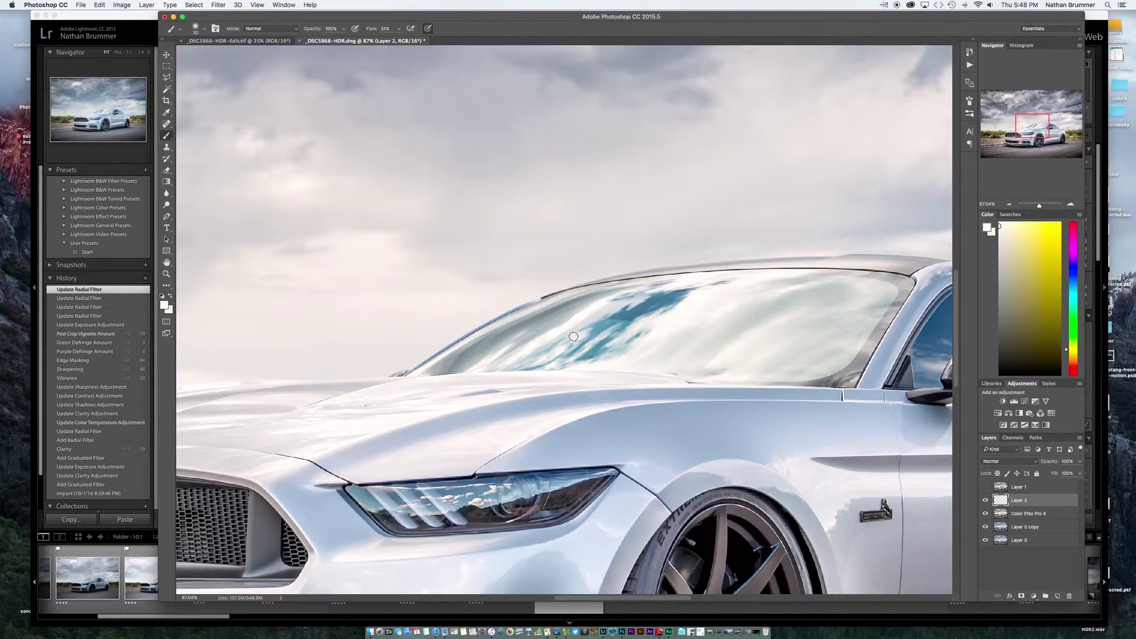
pyautogui.click(166, 217)
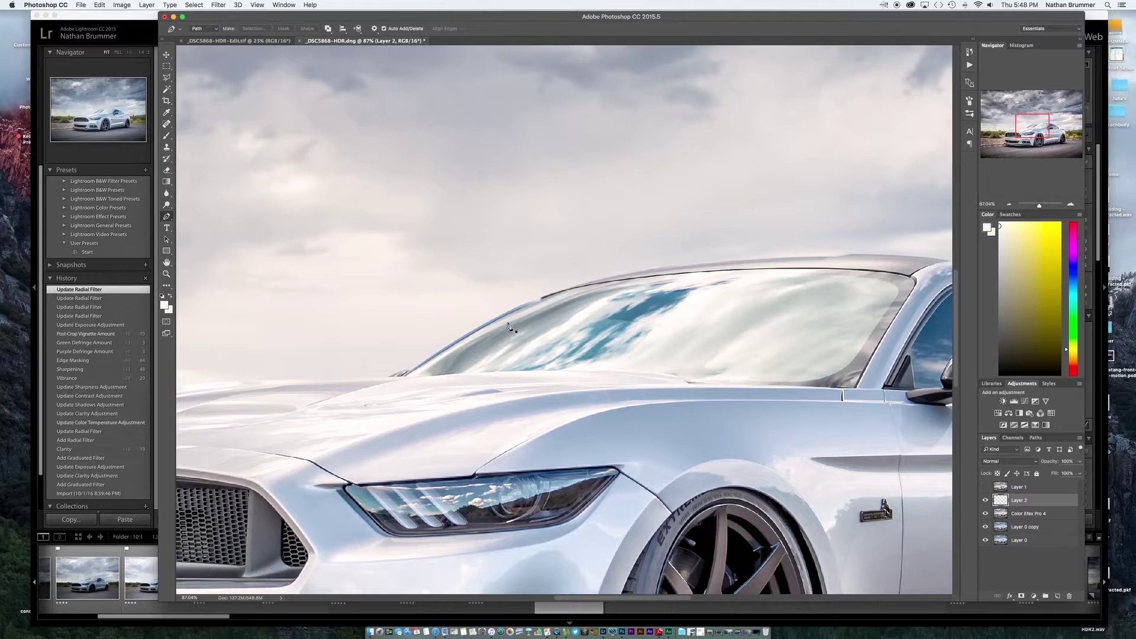
pyautogui.scroll(5, 497, 384)
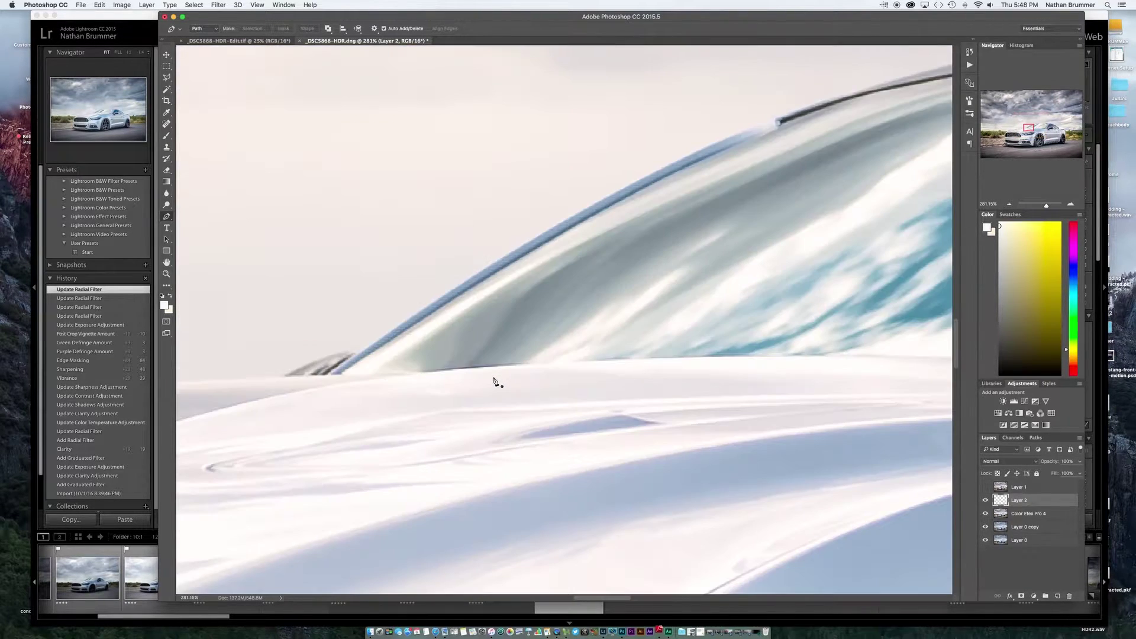
pyautogui.click(341, 374)
pyautogui.click(425, 318)
pyautogui.click(765, 135)
pyautogui.click(781, 122)
# - Continue the Pen path along the windshield's upper edge, curving it beneath the dark roof trim toward the mirror-side corner
pyautogui.hscroll(5, 853, 102)
pyautogui.scroll(2, 854, 101)
pyautogui.moveTo(753, 129); pyautogui.dragTo(811, 121)
pyautogui.hscroll(8, 890, 114)
pyautogui.scroll(4, 890, 113)
pyautogui.moveTo(813, 217); pyautogui.dragTo(847, 218)
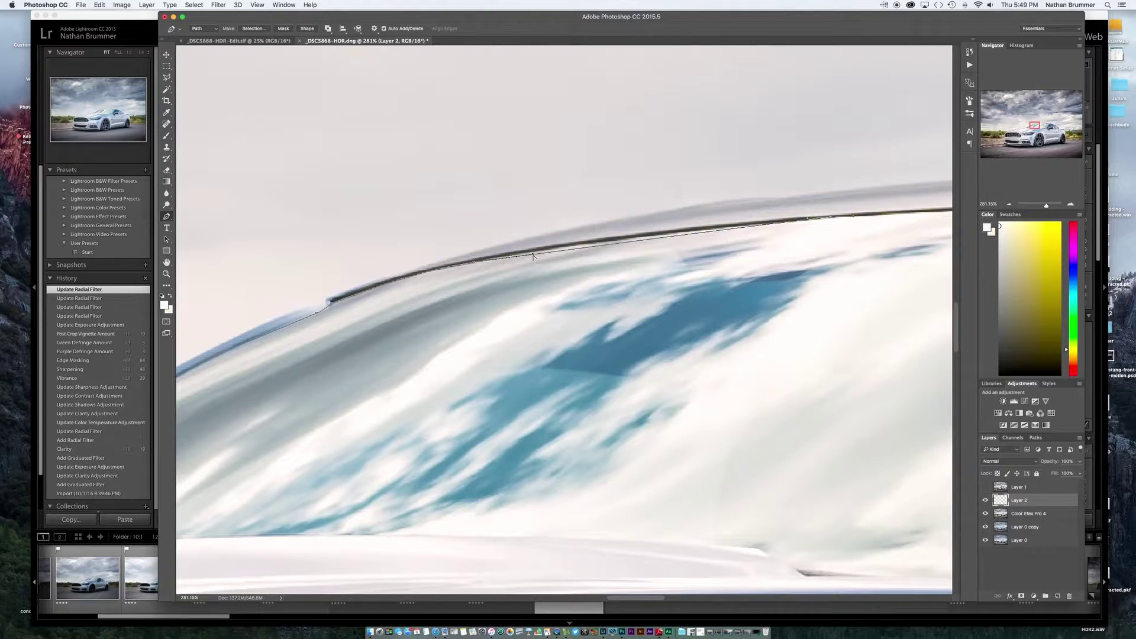
pyautogui.moveTo(533, 256); pyautogui.dragTo(537, 249)
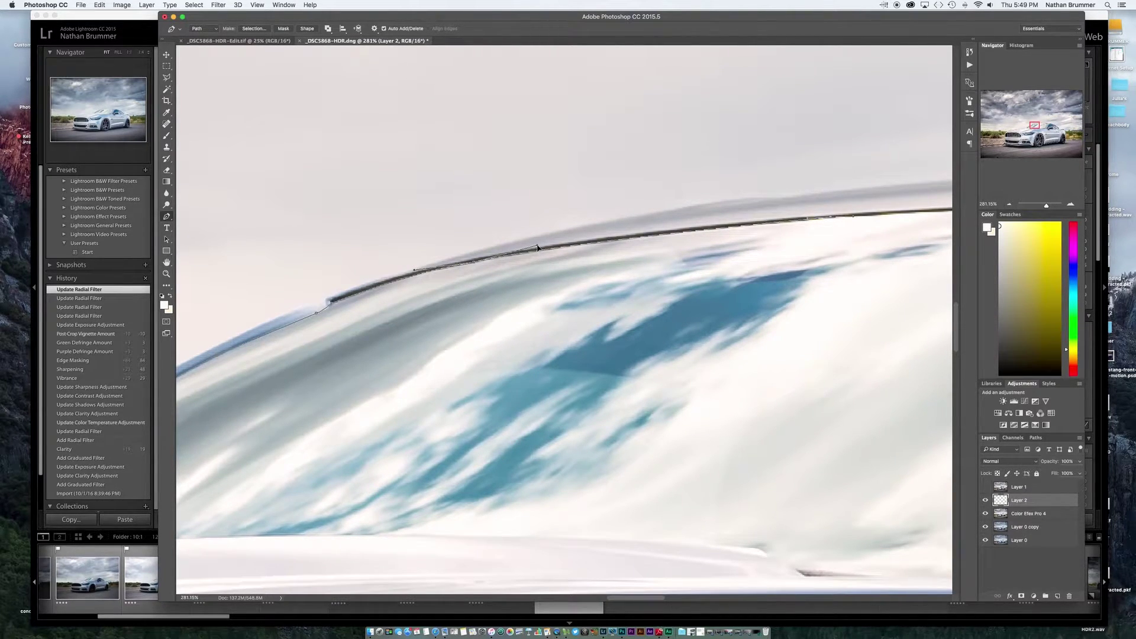
pyautogui.hscroll(10, 537, 248)
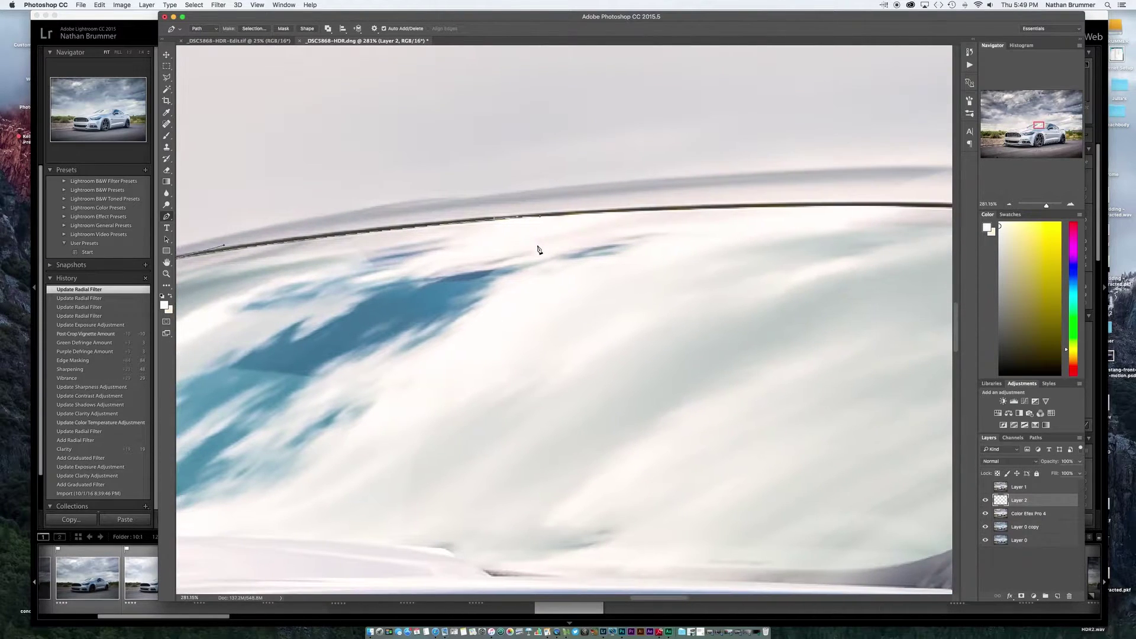
pyautogui.click(824, 207)
pyautogui.moveTo(847, 205); pyautogui.dragTo(882, 205)
pyautogui.hscroll(10, 852, 216)
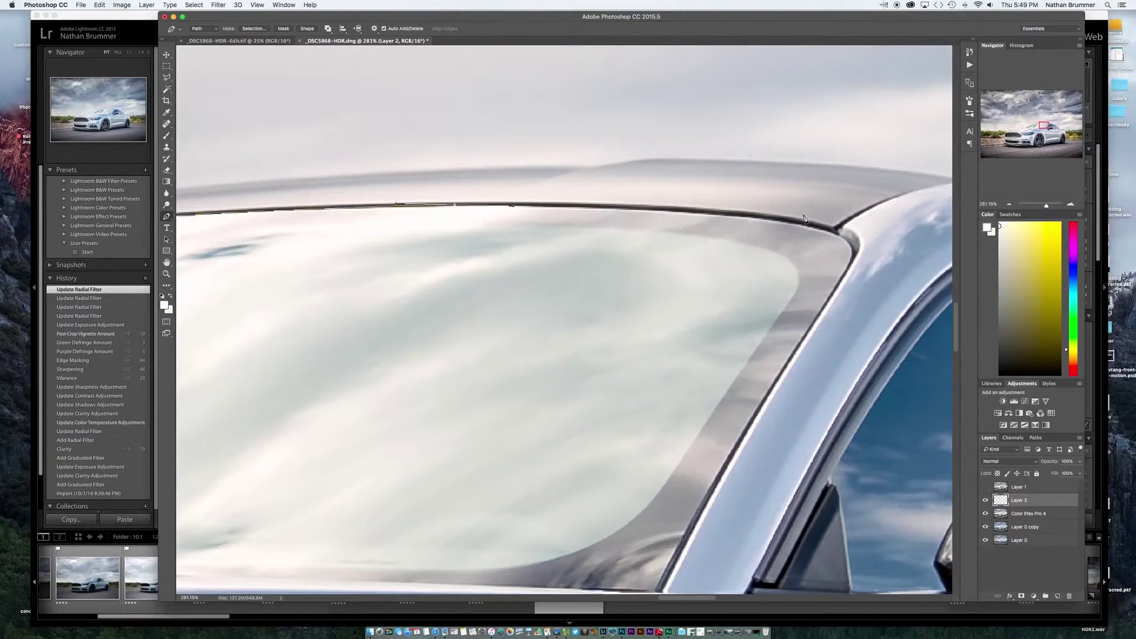
pyautogui.moveTo(685, 211); pyautogui.dragTo(749, 216)
# - Curve the path around the windshield's upper mirror-side corner and down the near pillar to its base
pyautogui.moveTo(840, 235); pyautogui.dragTo(844, 243)
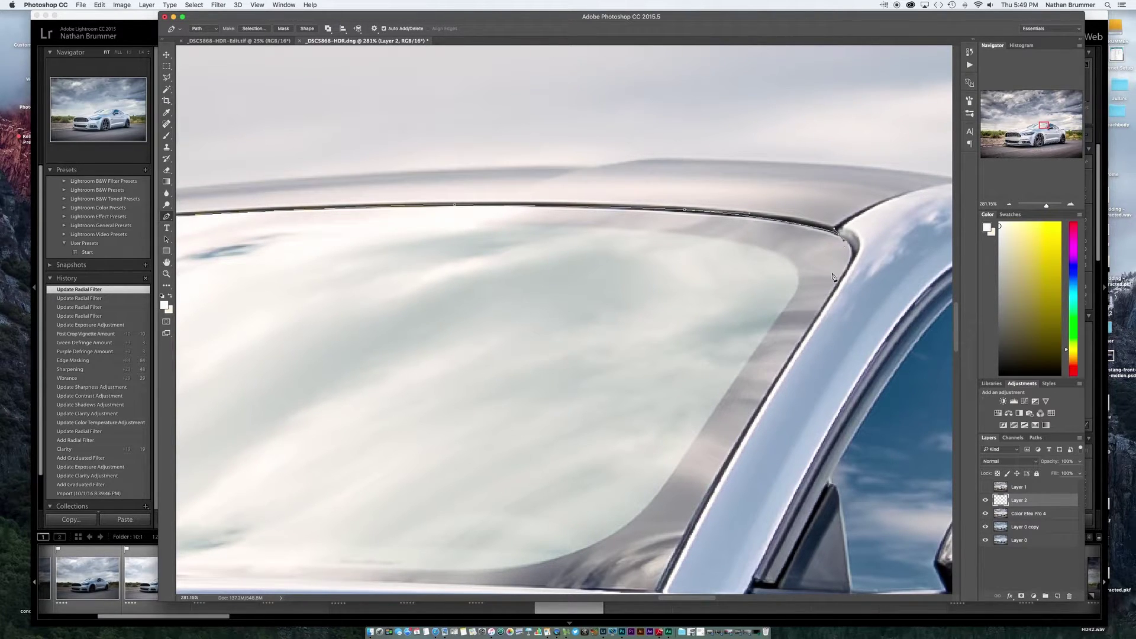
pyautogui.moveTo(840, 281); pyautogui.dragTo(816, 315)
pyautogui.scroll(-5, 817, 316)
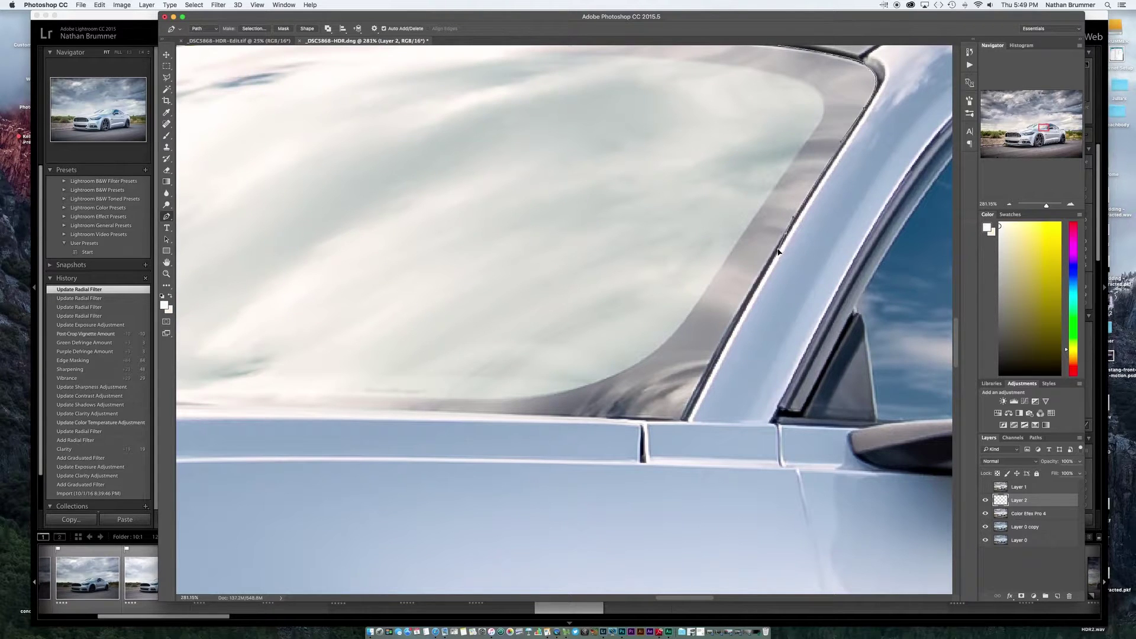
pyautogui.click(699, 386)
# - Trace the windshield's lower edge from the near pillar to the step in the hood line
pyautogui.hscroll(-5, 518, 415)
pyautogui.click(519, 409)
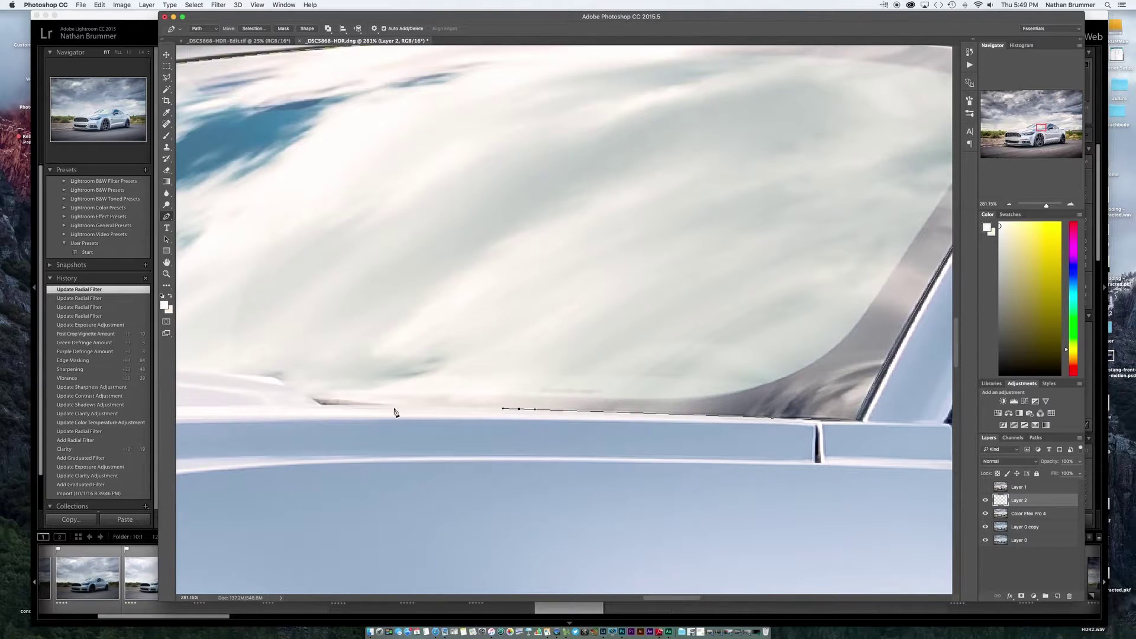
pyautogui.moveTo(353, 405); pyautogui.dragTo(319, 404)
pyautogui.click(277, 377)
pyautogui.hscroll(-10, 276, 377)
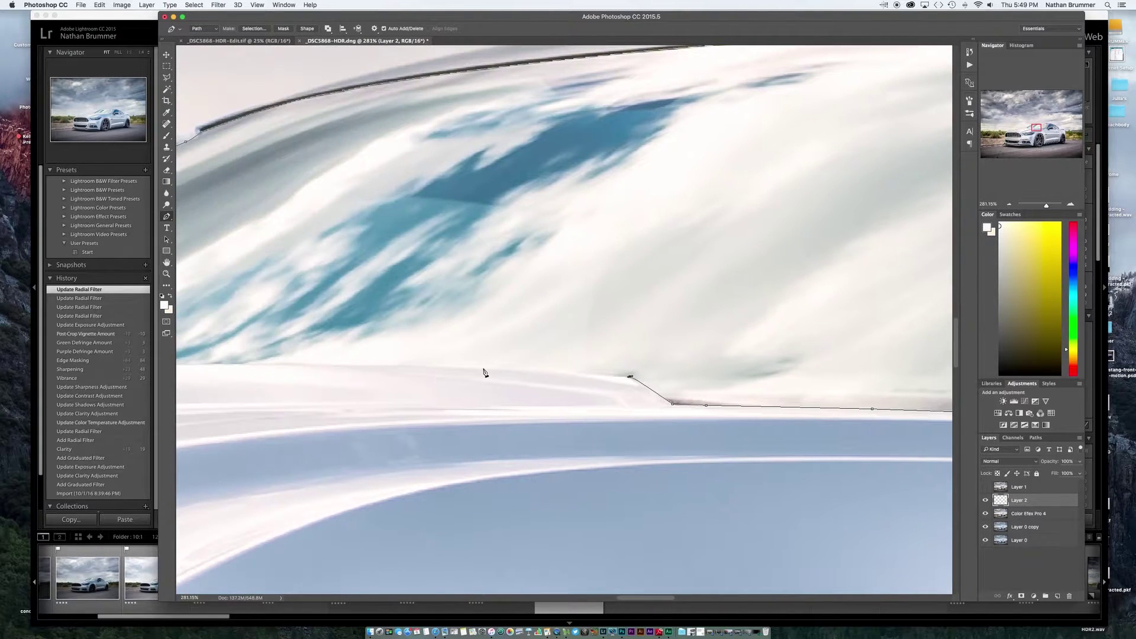
# - Continue the path along the rear edge of the hood and close it at the starting corner
pyautogui.moveTo(476, 368); pyautogui.dragTo(467, 368)
pyautogui.hscroll(-7, 468, 371)
pyautogui.moveTo(472, 365); pyautogui.dragTo(463, 367)
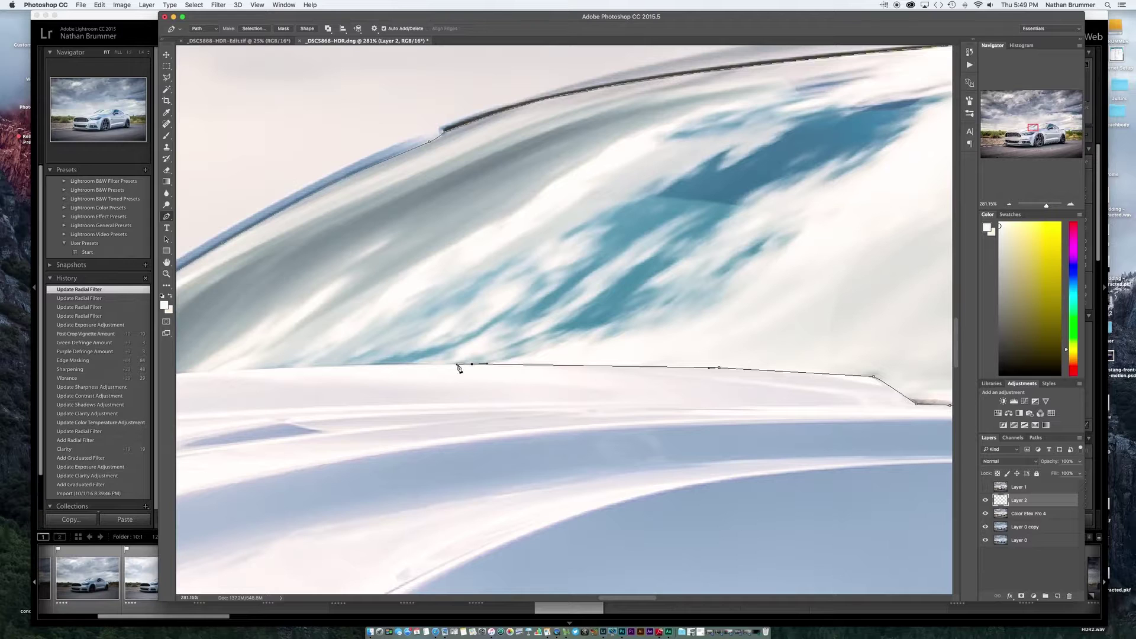
pyautogui.hscroll(-6, 458, 368)
pyautogui.moveTo(458, 370); pyautogui.dragTo(441, 372)
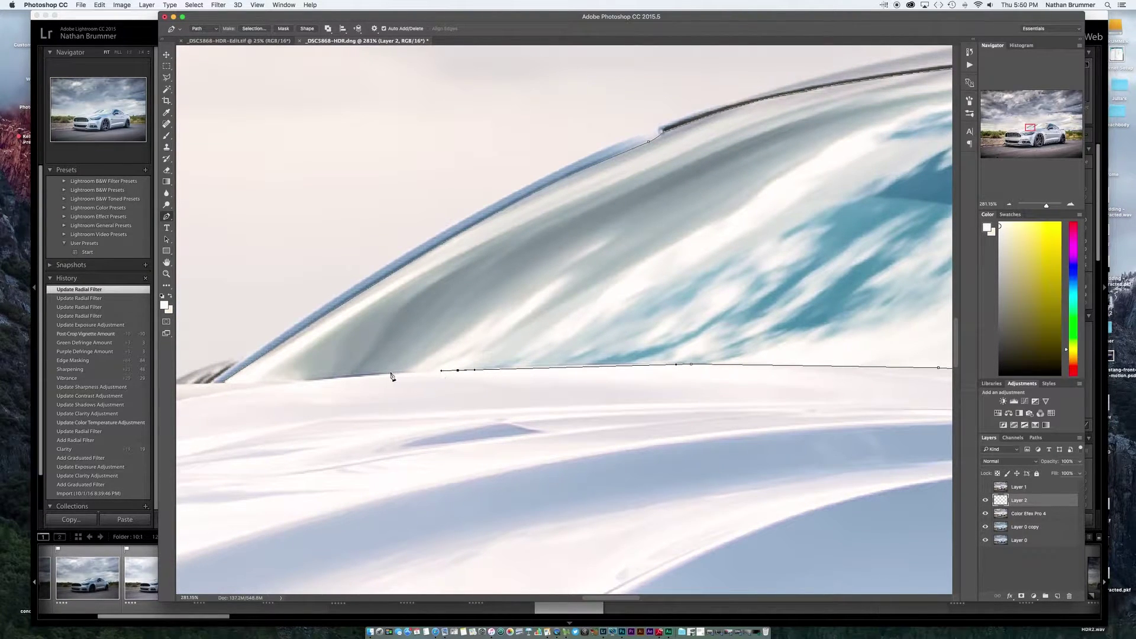
pyautogui.moveTo(353, 376); pyautogui.dragTo(294, 382)
pyautogui.click(237, 385)
# - Load the windshield Work Path as a selection
pyautogui.scroll(-4, 805, 406)
pyautogui.hscroll(10, 797, 391)
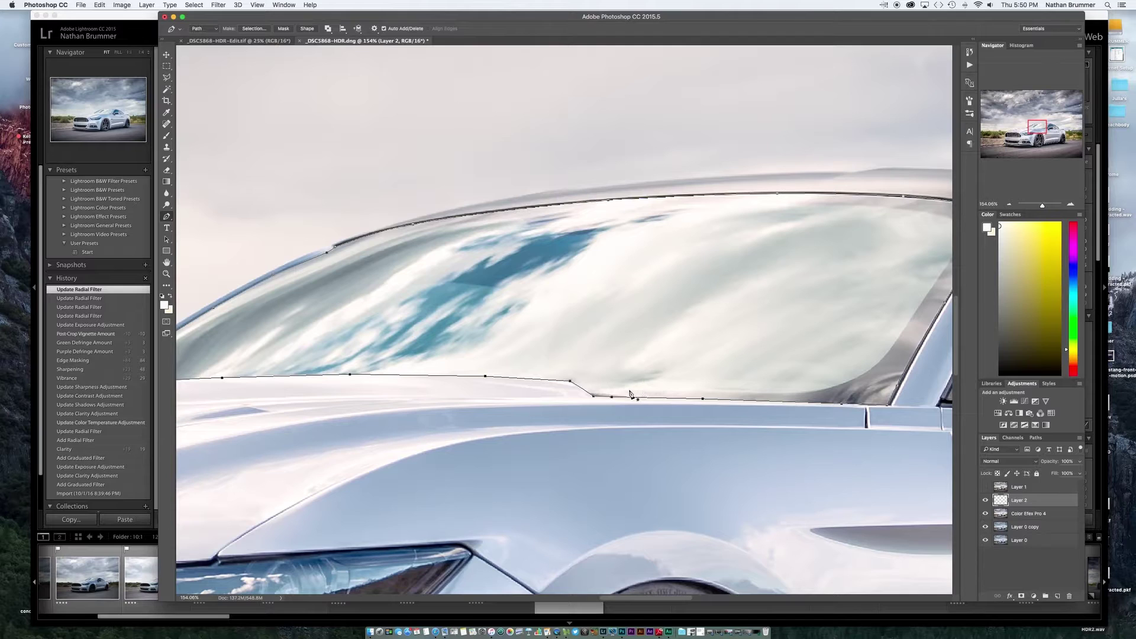
pyautogui.scroll(-5, 631, 394)
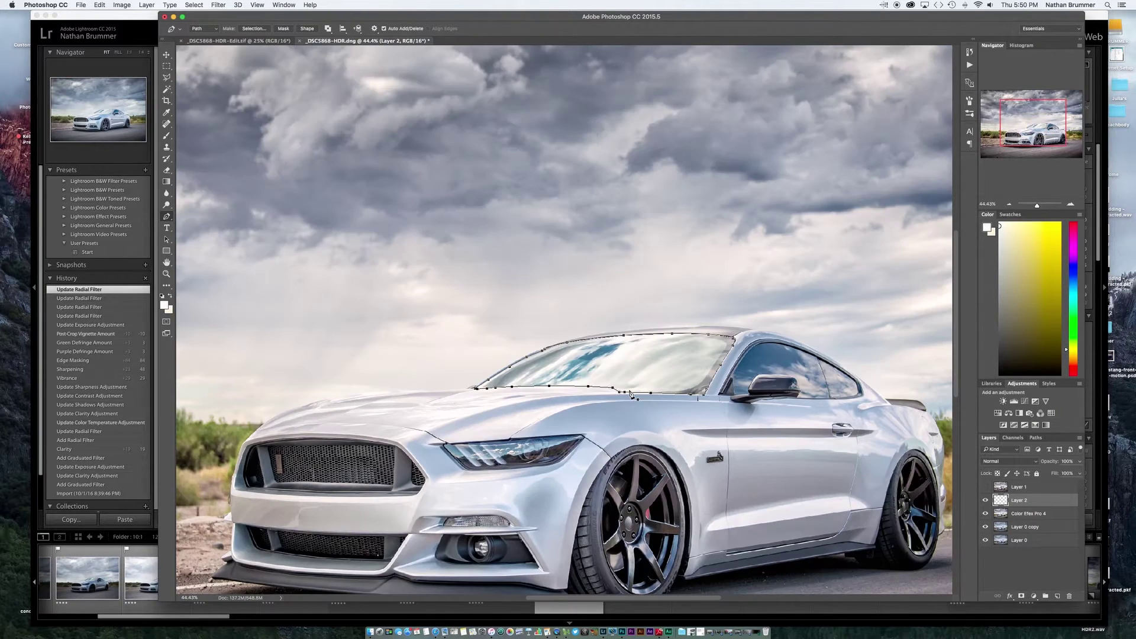
pyautogui.scroll(3, 631, 394)
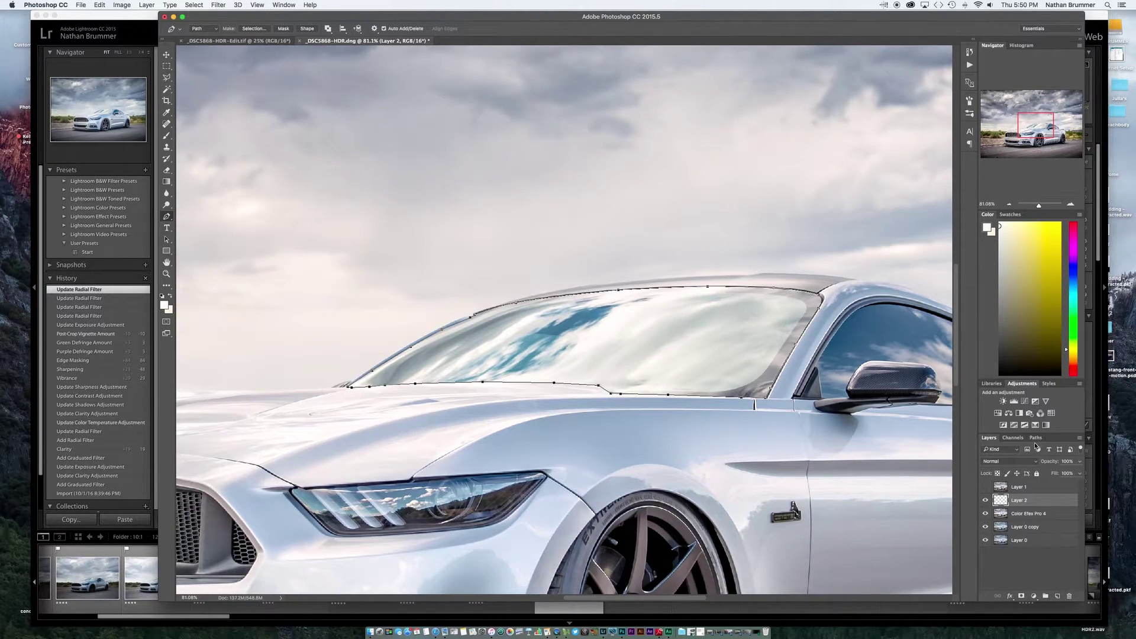
pyautogui.click(1036, 438)
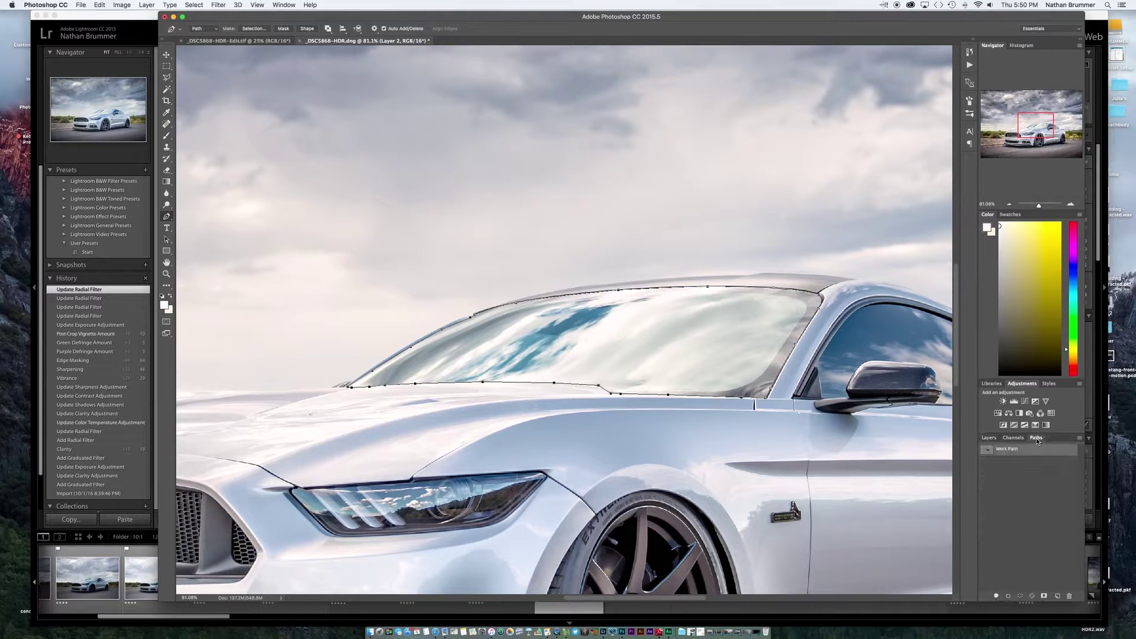
pyautogui.keyDown('super'); pyautogui.click(988, 450); pyautogui.keyUp('super')
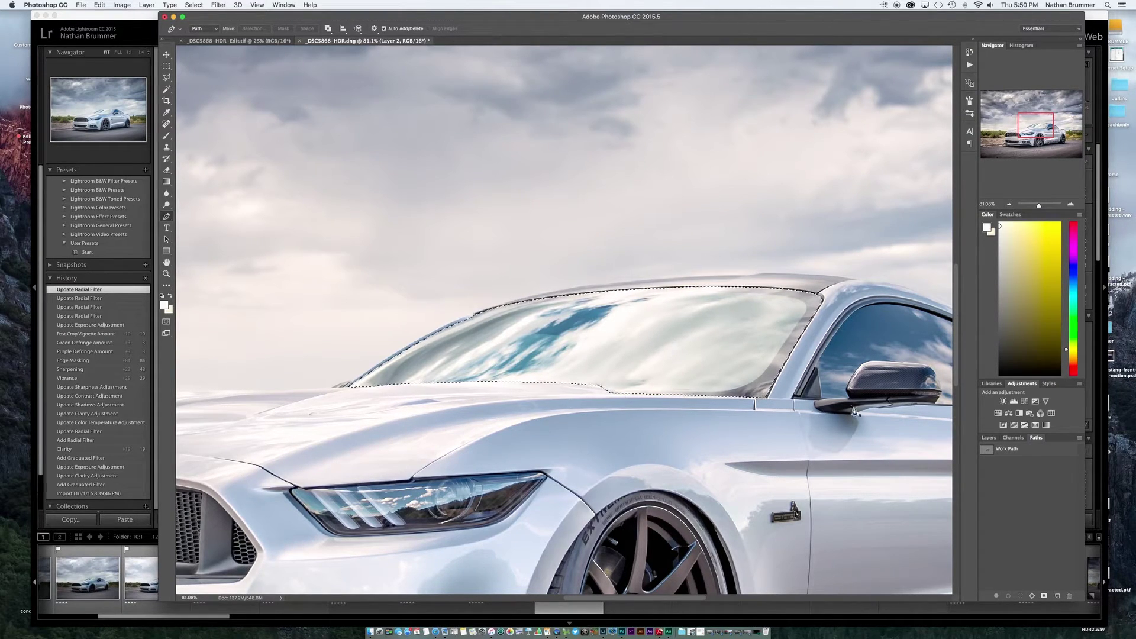
# - Reset the colors to default and fill the windshield selection with black on Layer 2
pyautogui.click(989, 438)
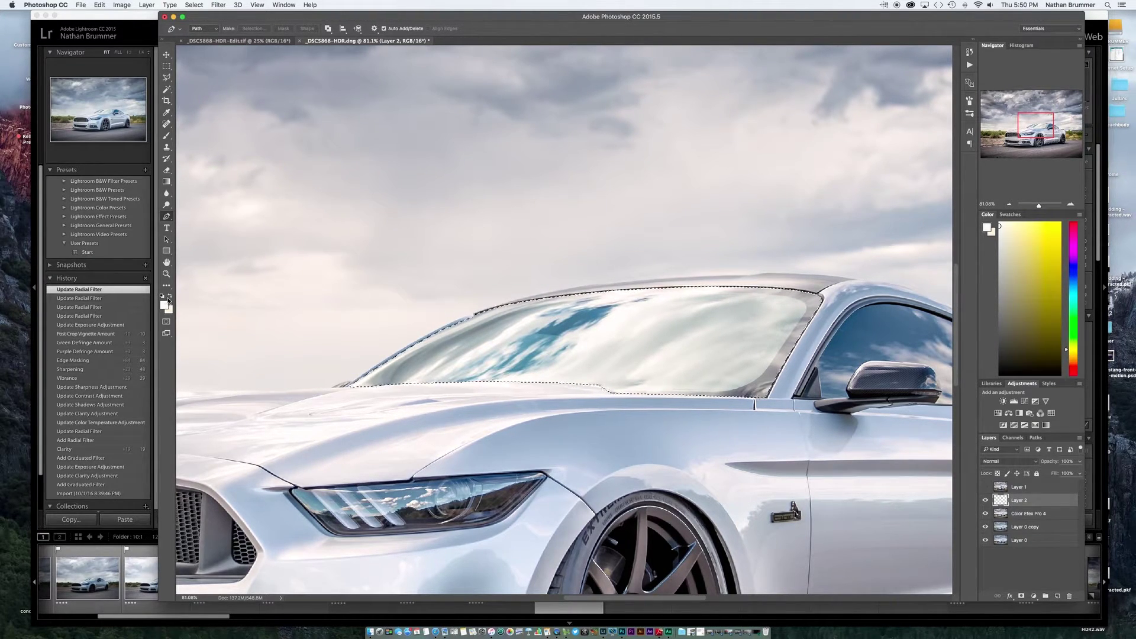
pyautogui.click(162, 296)
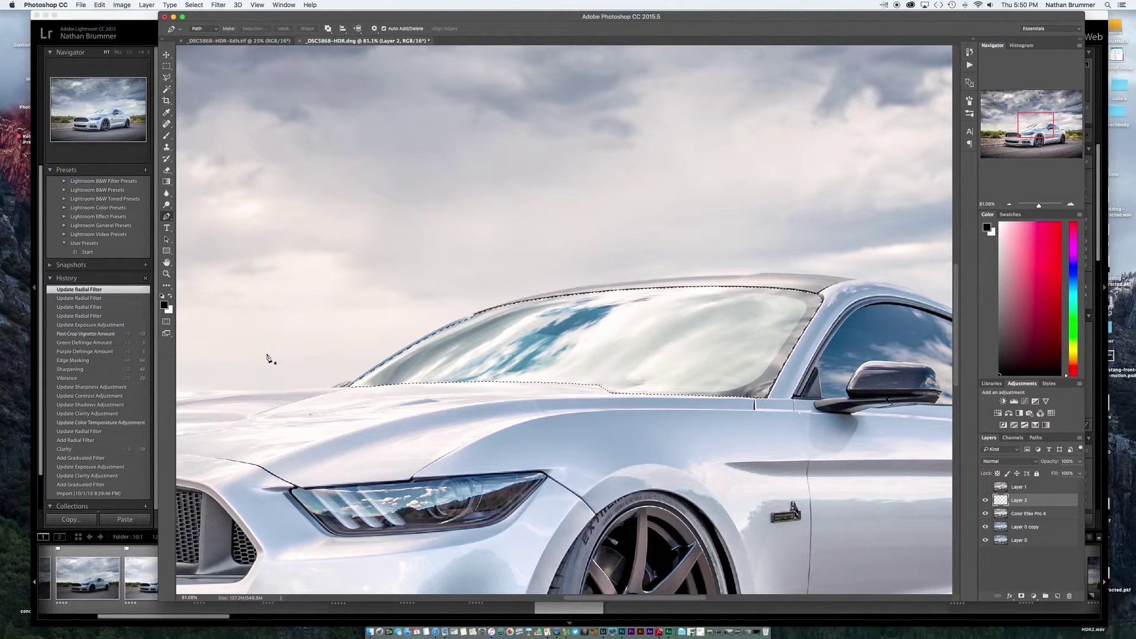
pyautogui.hotkey('alt', 'BackSpace')
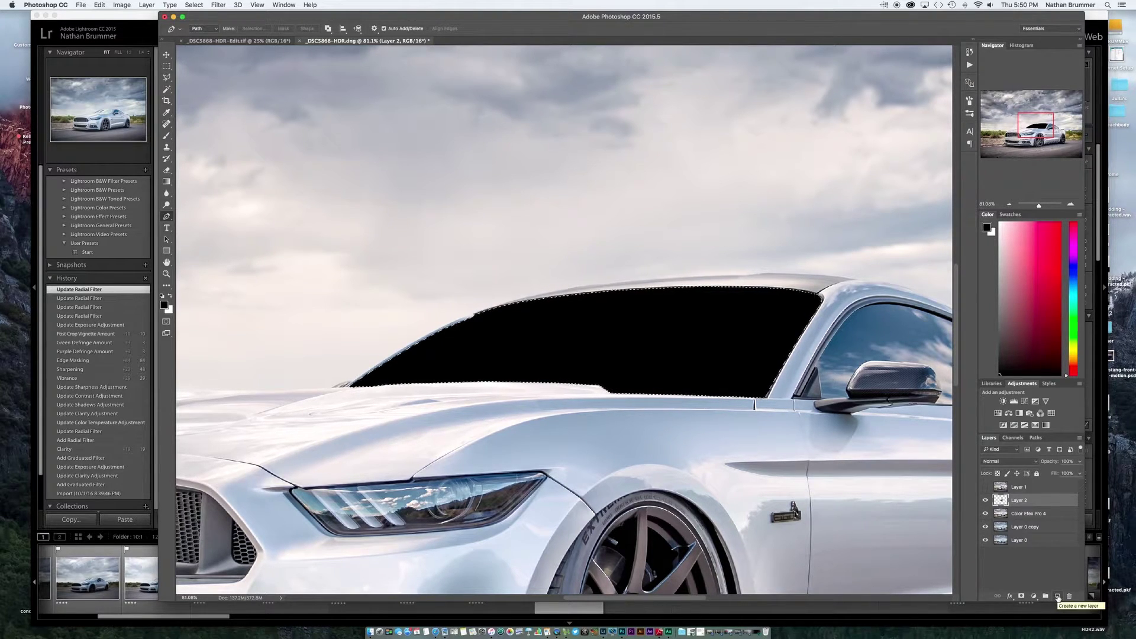
# - Add a new layer above the black fill and set up a radial gradient with white as the foreground color
pyautogui.click(1058, 596)
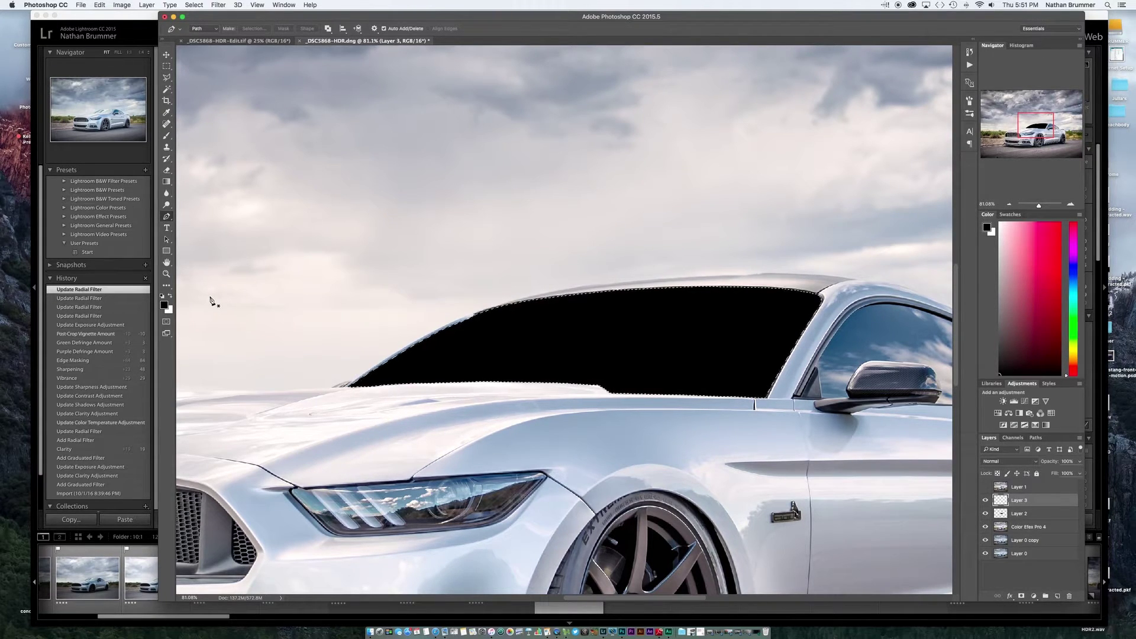
pyautogui.click(171, 297)
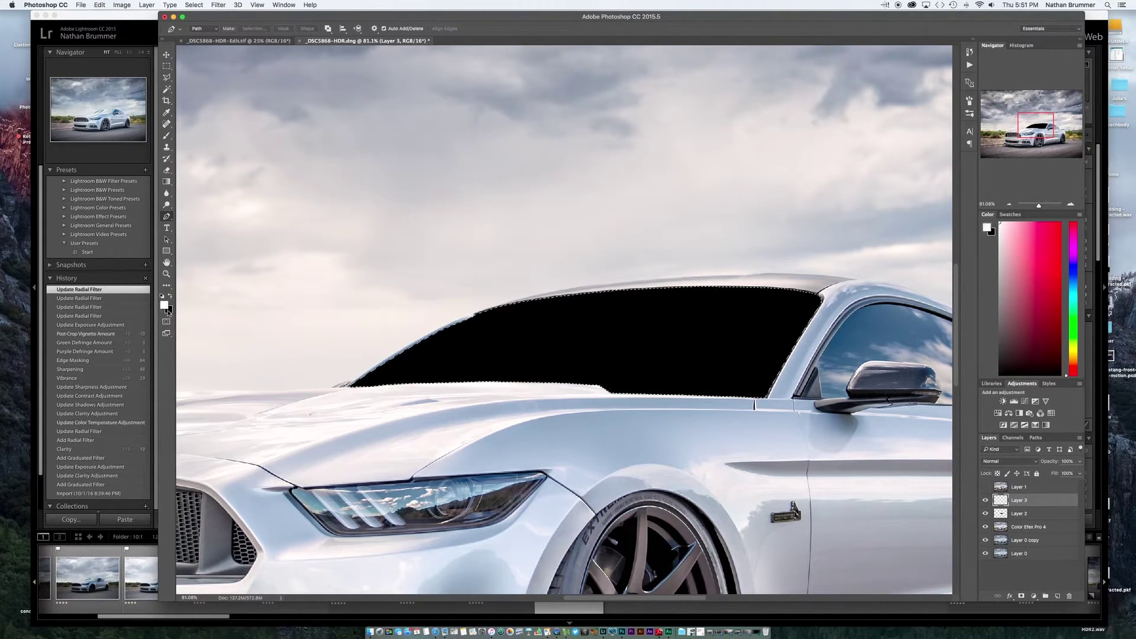
pyautogui.click(167, 182)
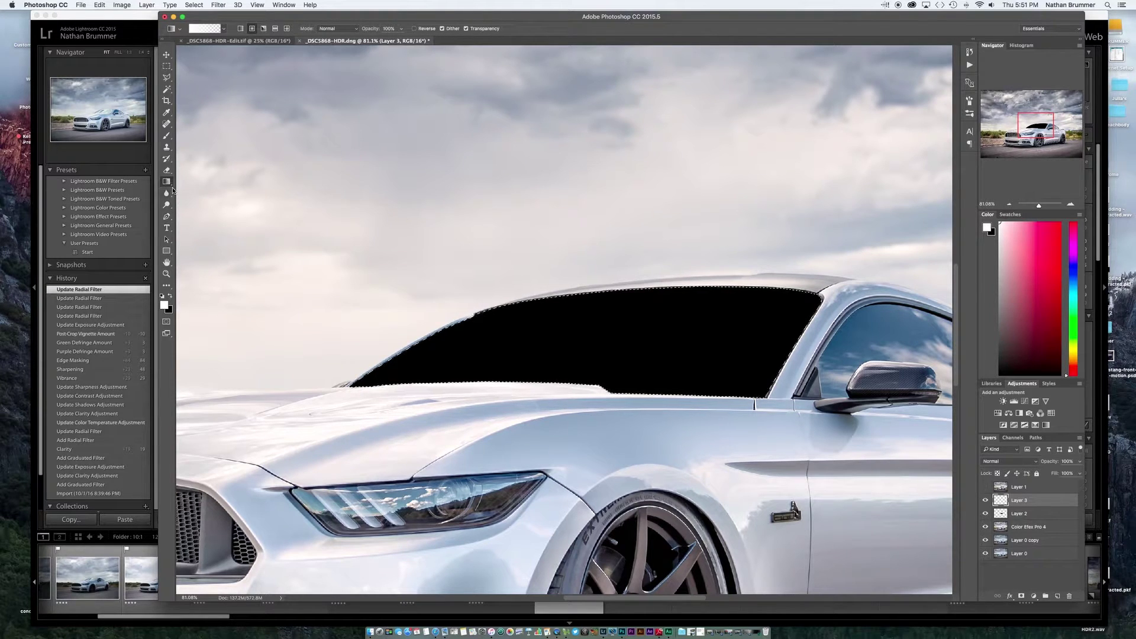
pyautogui.click(252, 29)
pyautogui.click(224, 28)
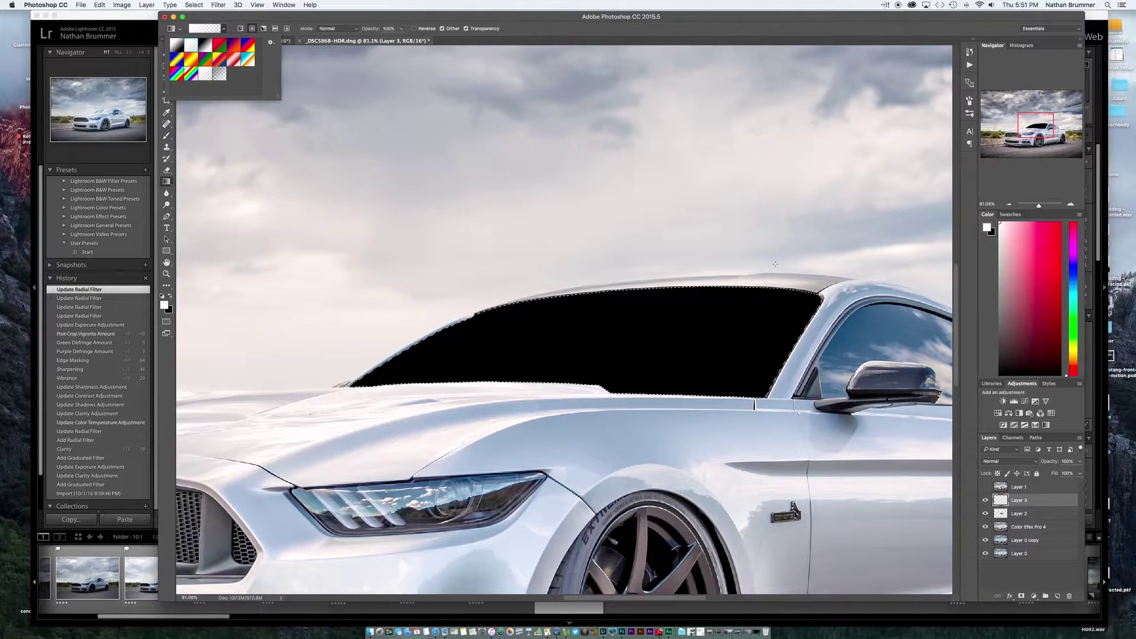
# - Draw white radial gradients from the sky above the roof diagonally into the windshield, and clear the selection
pyautogui.hscroll(10, 738, 198)
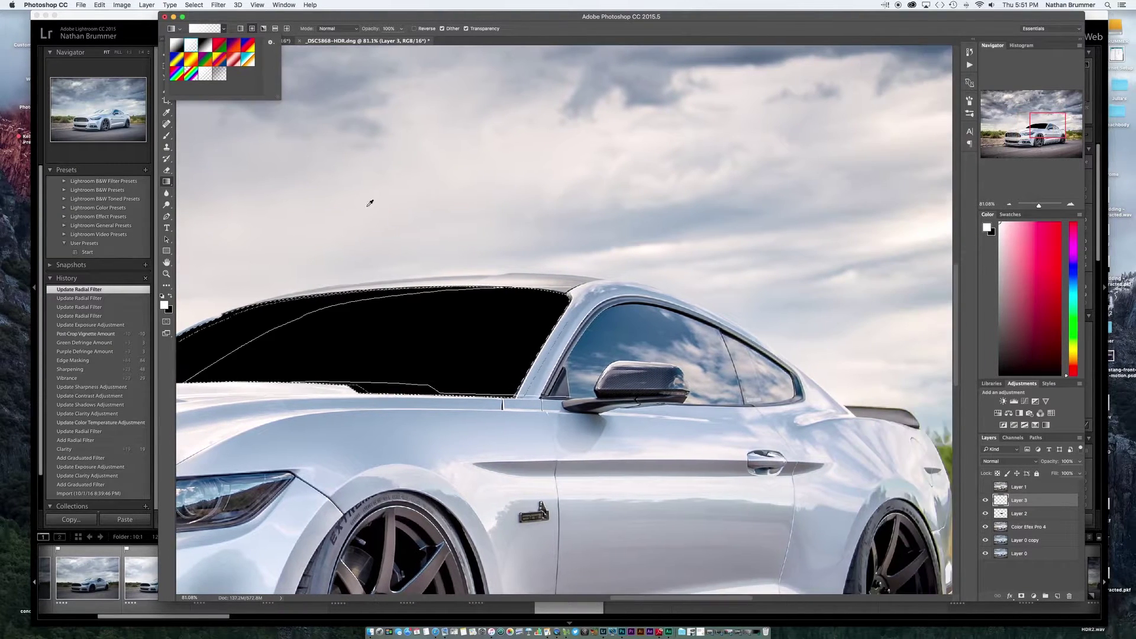
pyautogui.scroll(-5, 498, 254)
pyautogui.hscroll(-5, 497, 254)
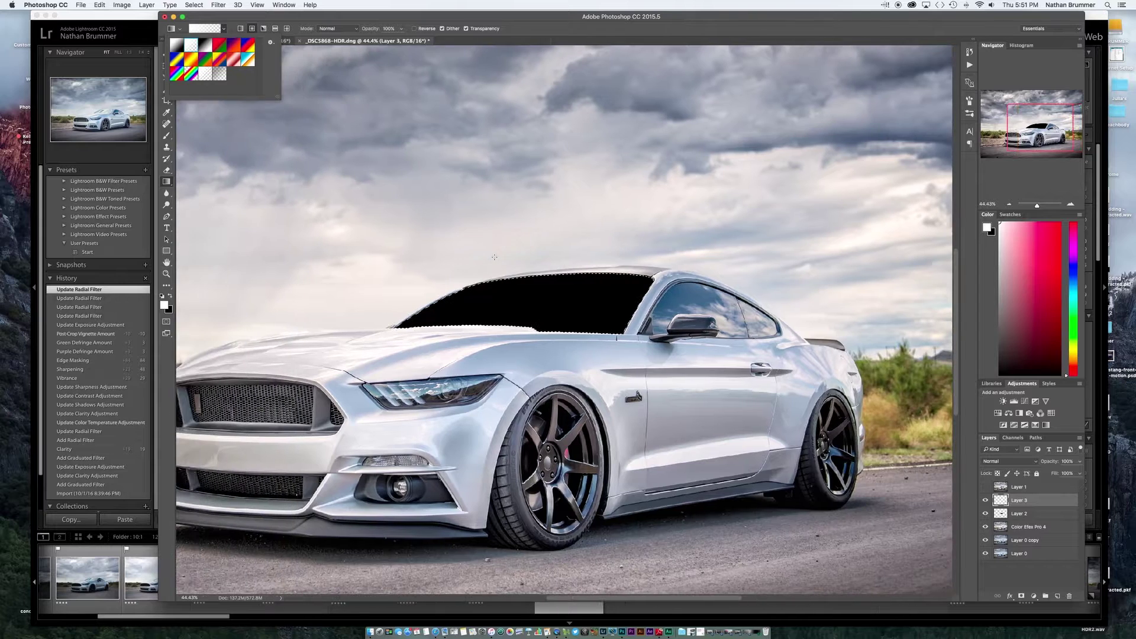
pyautogui.click(690, 217)
pyautogui.moveTo(728, 193); pyautogui.dragTo(578, 305)
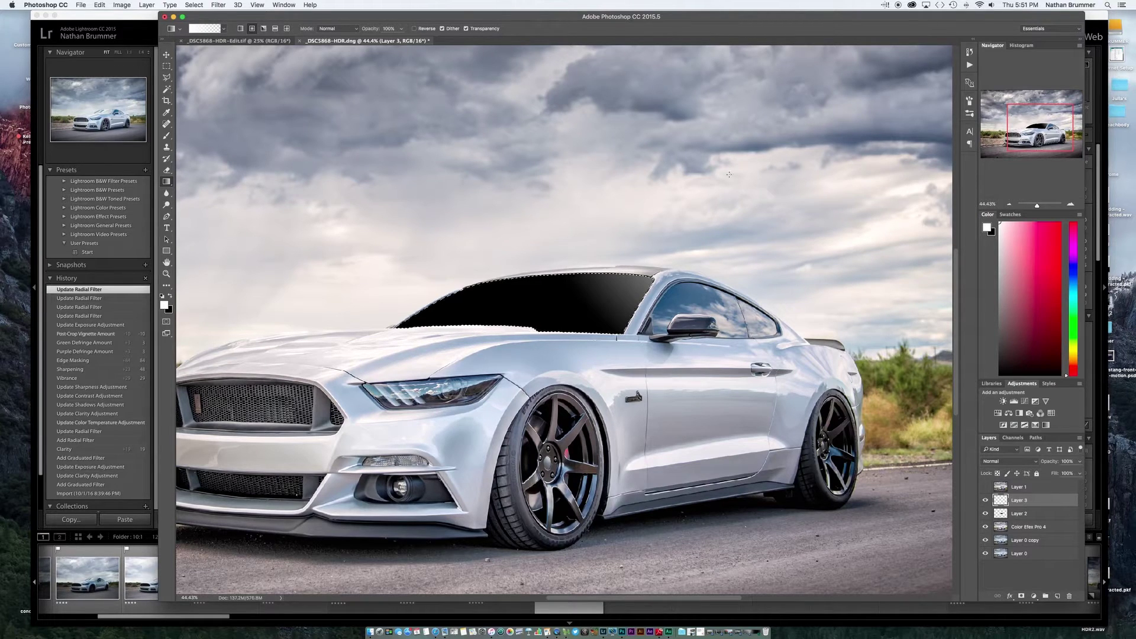
pyautogui.moveTo(757, 118); pyautogui.dragTo(609, 287)
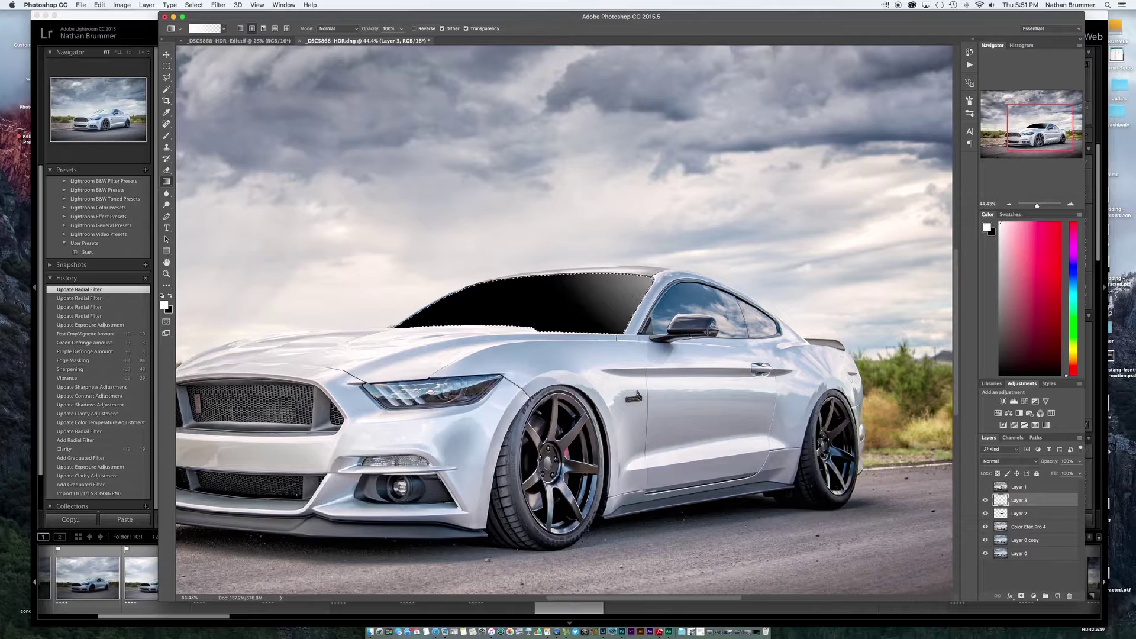
pyautogui.press('super+d')
# - Set Layer 2's opacity to 70% and Layer 3's opacity to 95%
pyautogui.click(1021, 513)
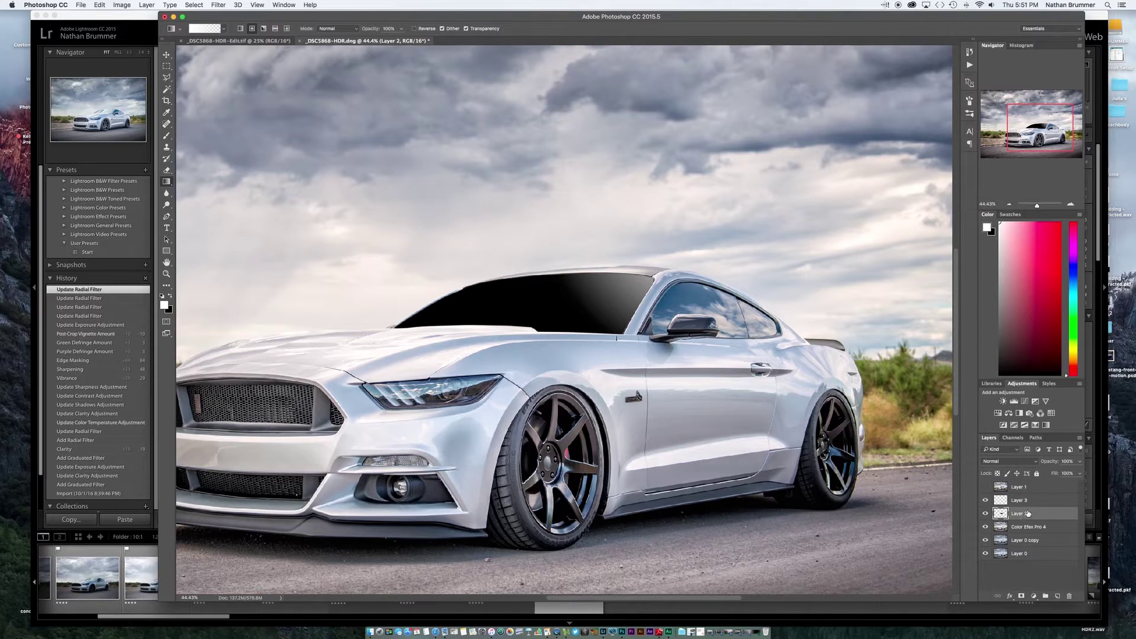
pyautogui.moveTo(1046, 464); pyautogui.dragTo(1037, 463)
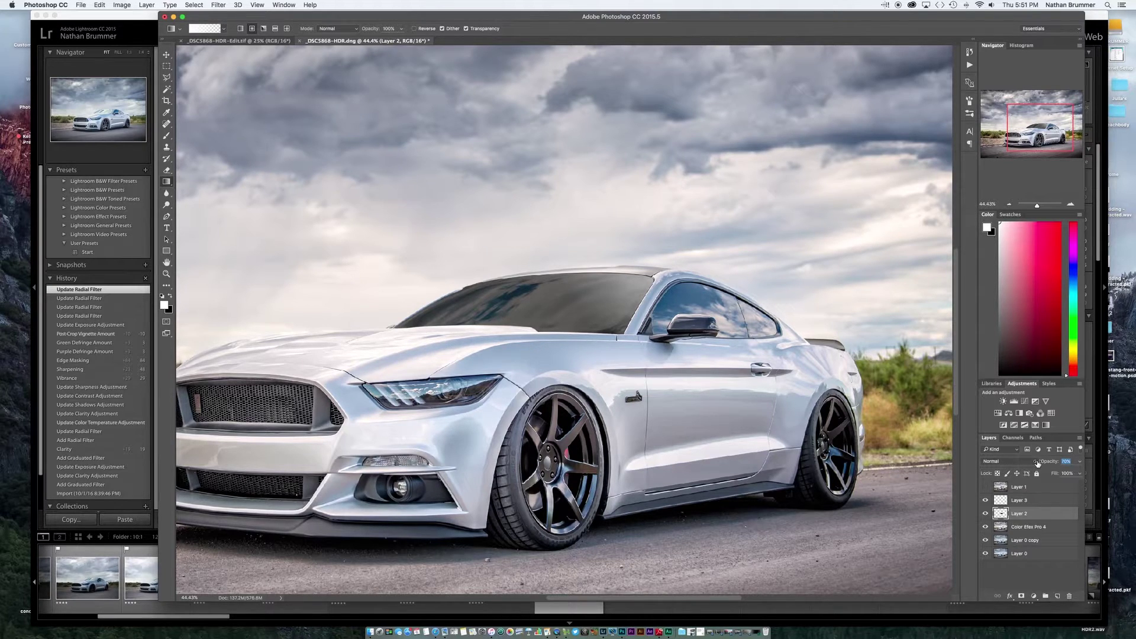
pyautogui.click(1017, 501)
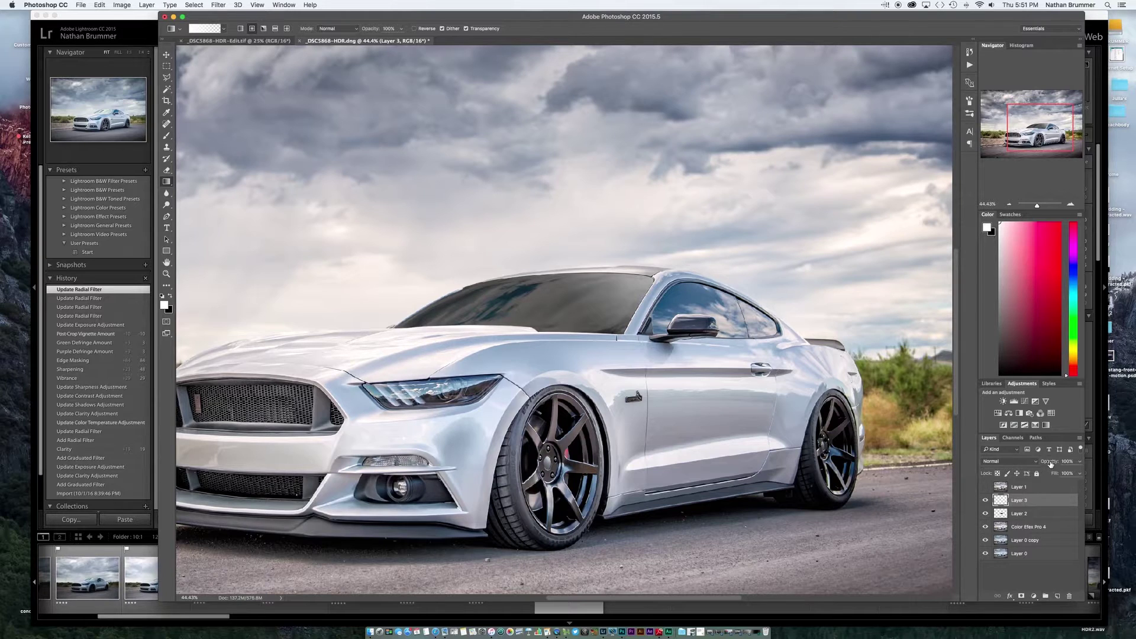
pyautogui.moveTo(1050, 463); pyautogui.dragTo(1049, 463)
pyautogui.moveTo(1048, 464); pyautogui.dragTo(1048, 464)
# - Toggle Layer 3's visibility off and on to compare the windshield with and without the white gradient
pyautogui.scroll(-5, 600, 433)
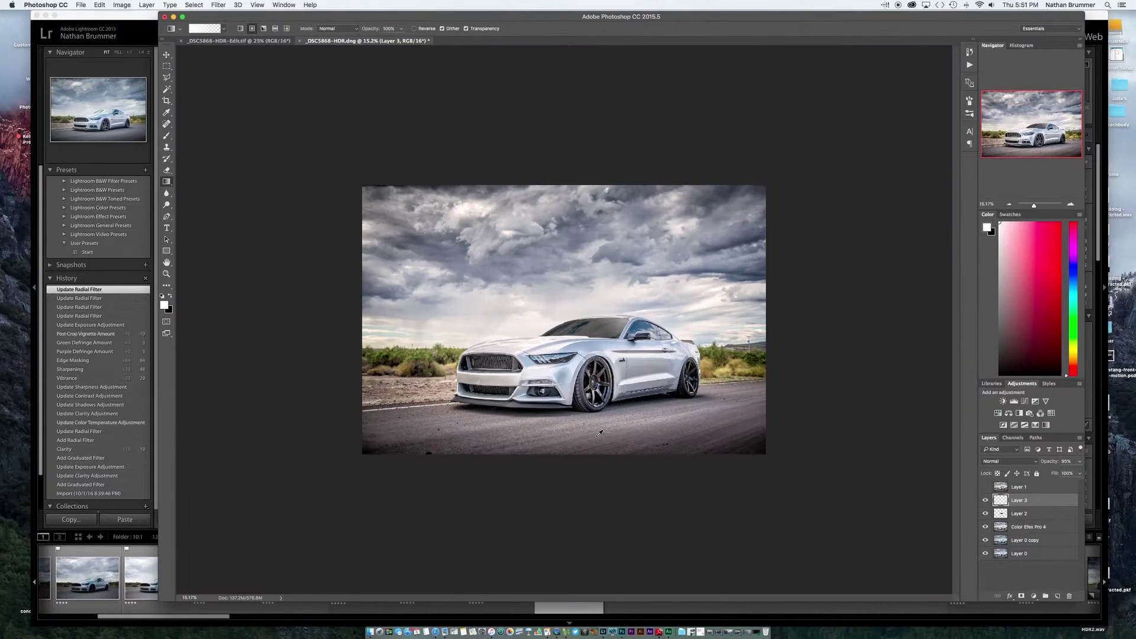
pyautogui.scroll(3, 600, 433)
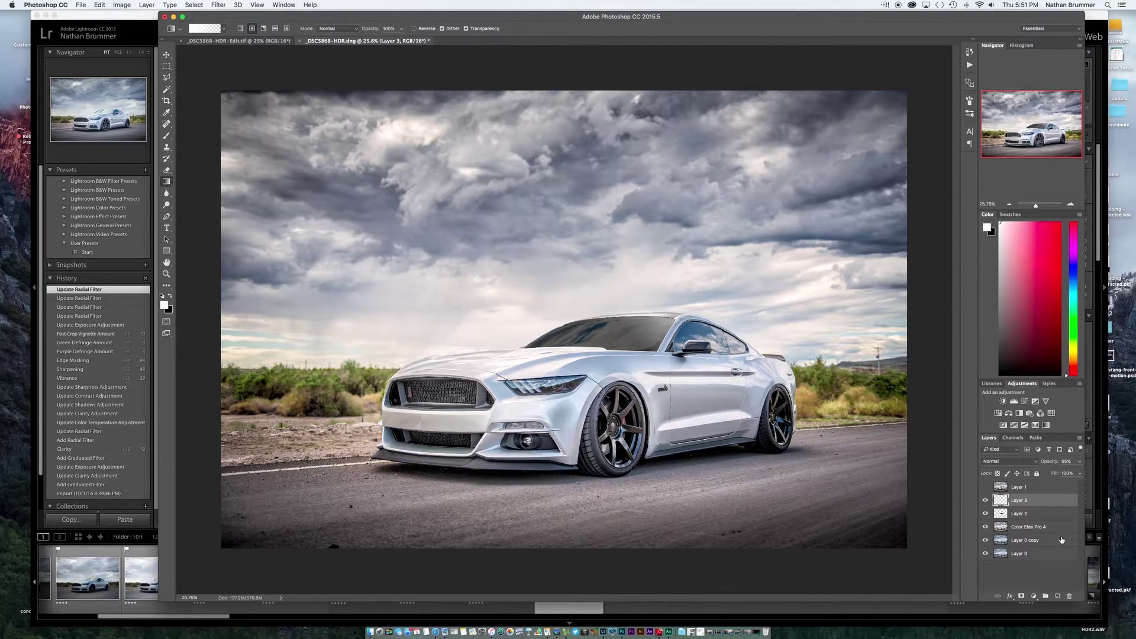
pyautogui.click(985, 500)
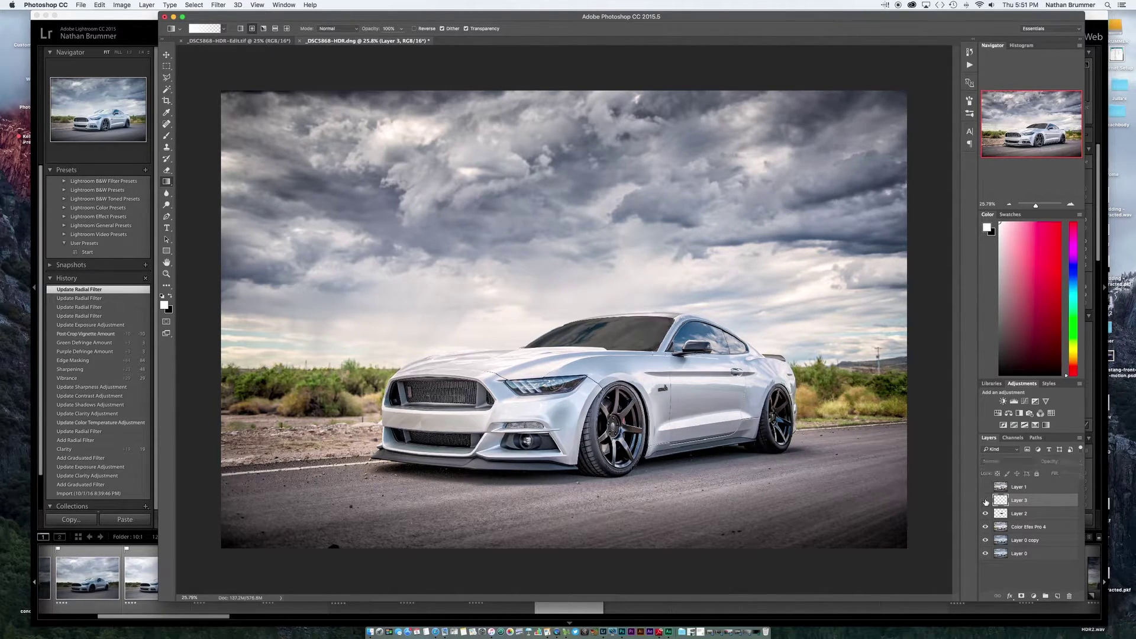
pyautogui.click(984, 501)
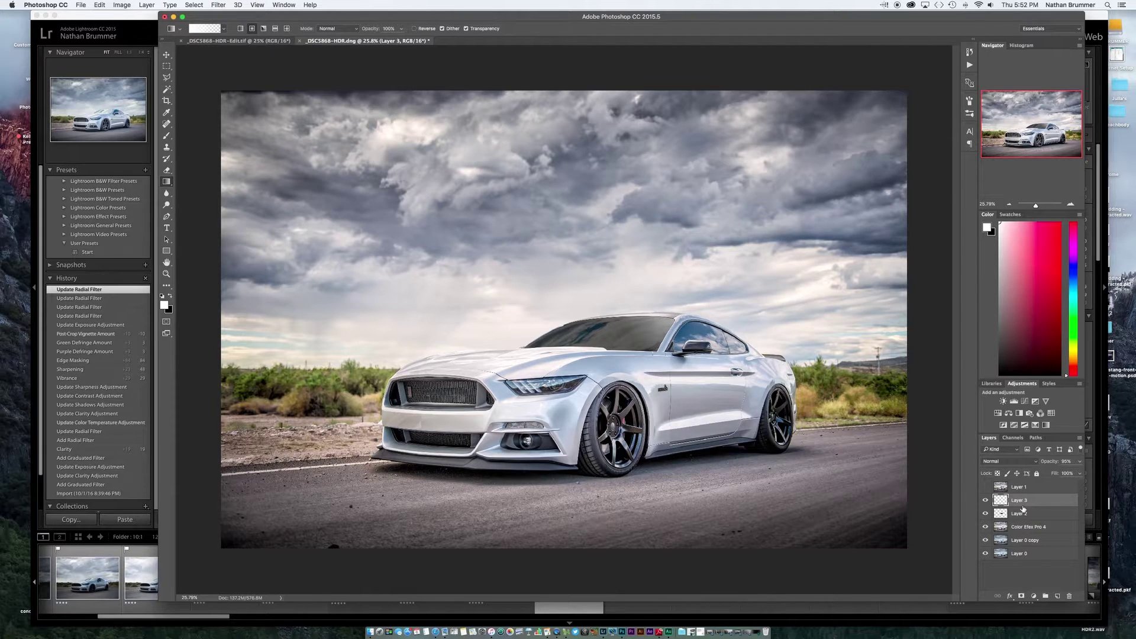
# - Add a new layer above Layer 3 and start a Pen path up the front edge of the side window
pyautogui.click(1056, 597)
pyautogui.scroll(5, 704, 350)
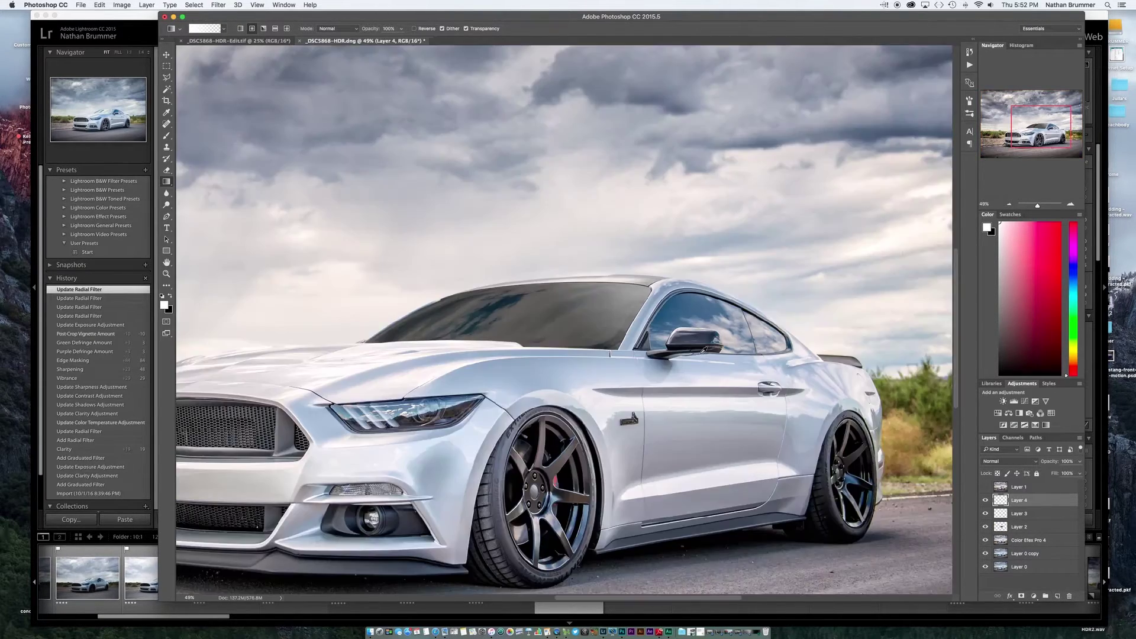
pyautogui.hscroll(5, 667, 318)
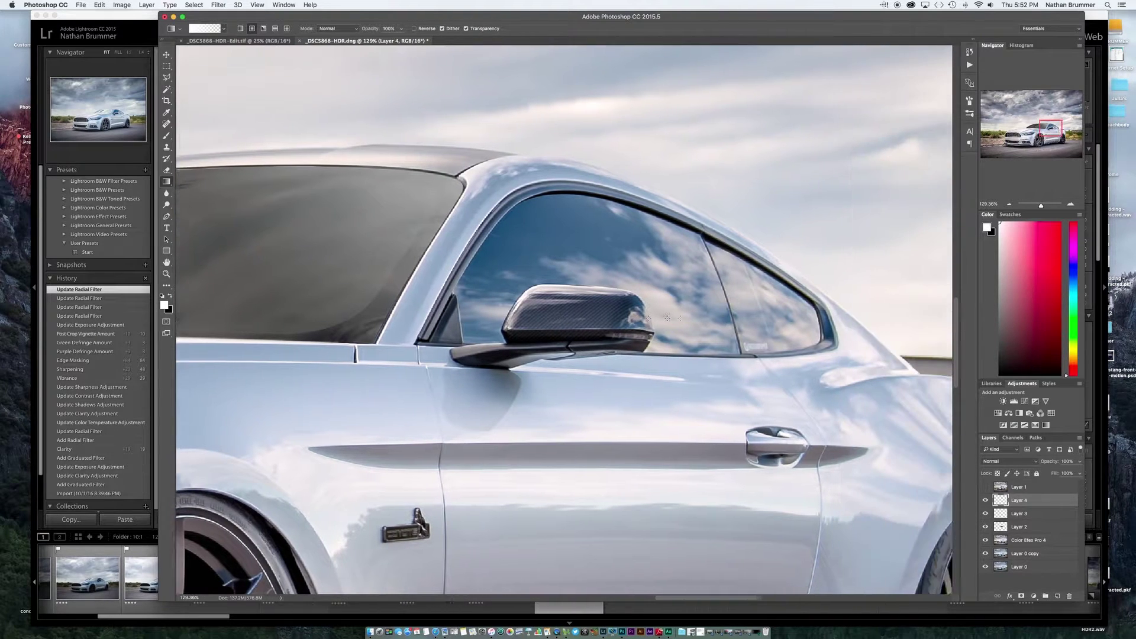
pyautogui.click(167, 217)
pyautogui.scroll(5, 443, 358)
pyautogui.click(472, 358)
pyautogui.moveTo(458, 229); pyautogui.dragTo(449, 187)
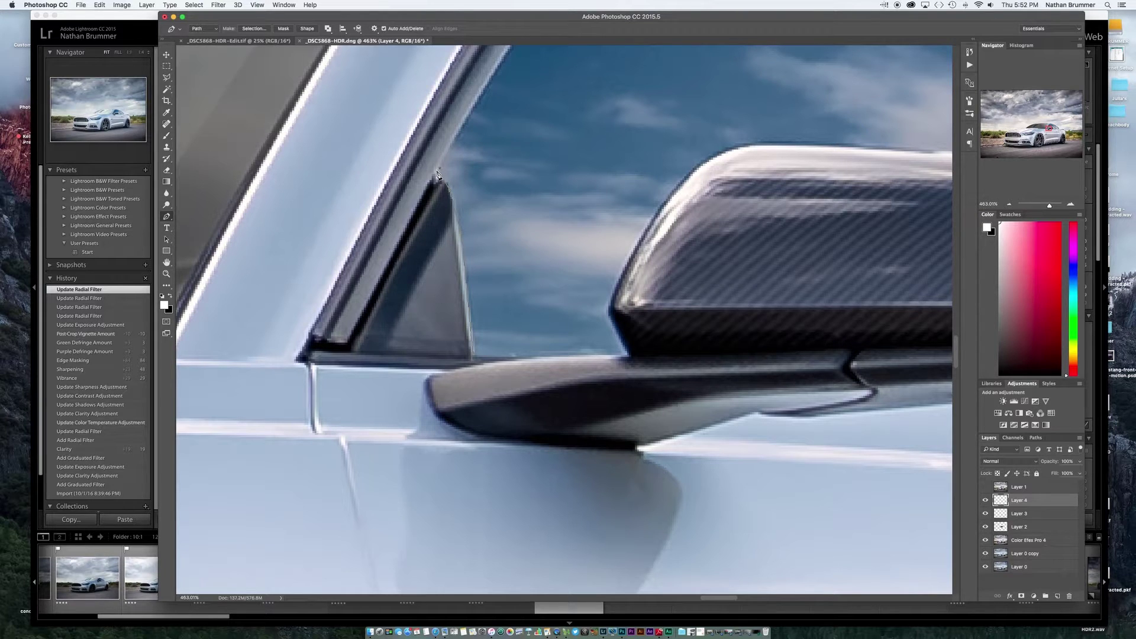
pyautogui.scroll(5, 437, 171)
pyautogui.moveTo(504, 230); pyautogui.dragTo(534, 185)
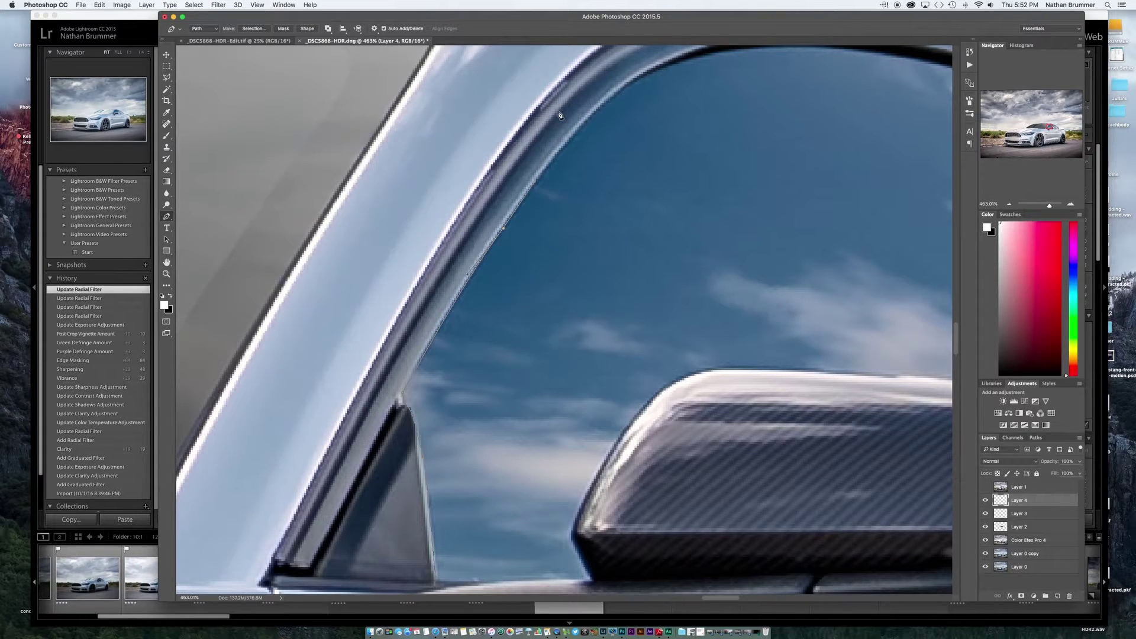
# - Continue the path around the side window's upper front curve and along its top edge to the rear divider
pyautogui.scroll(5, 592, 122)
pyautogui.hscroll(5, 591, 122)
pyautogui.moveTo(621, 124); pyautogui.dragTo(683, 104)
pyautogui.hscroll(10, 697, 118)
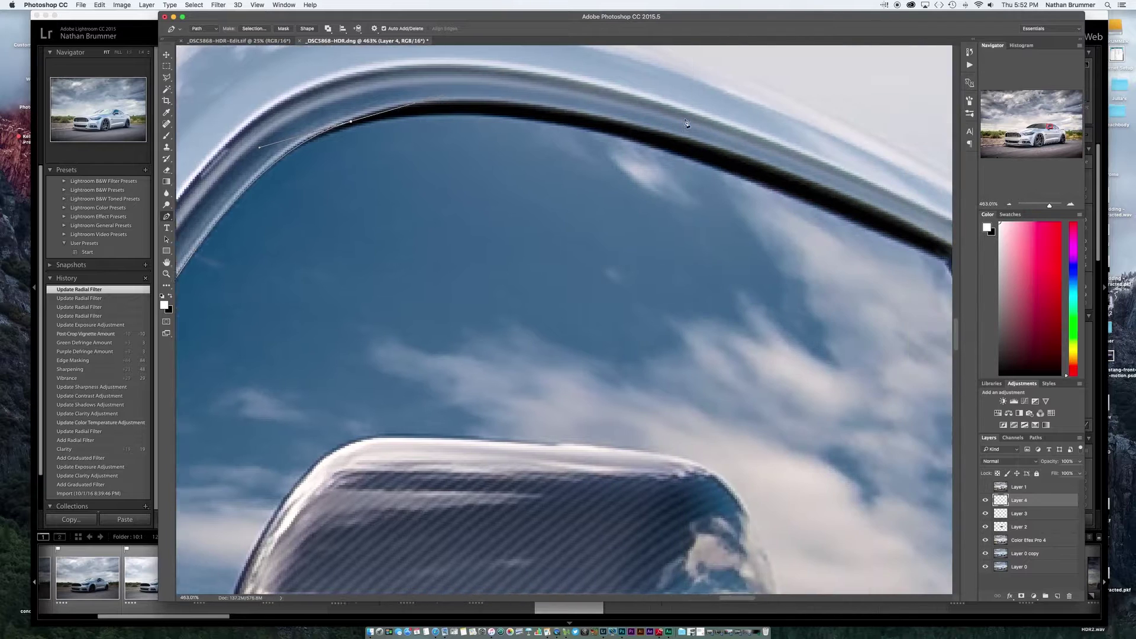
pyautogui.moveTo(636, 156); pyautogui.dragTo(763, 207)
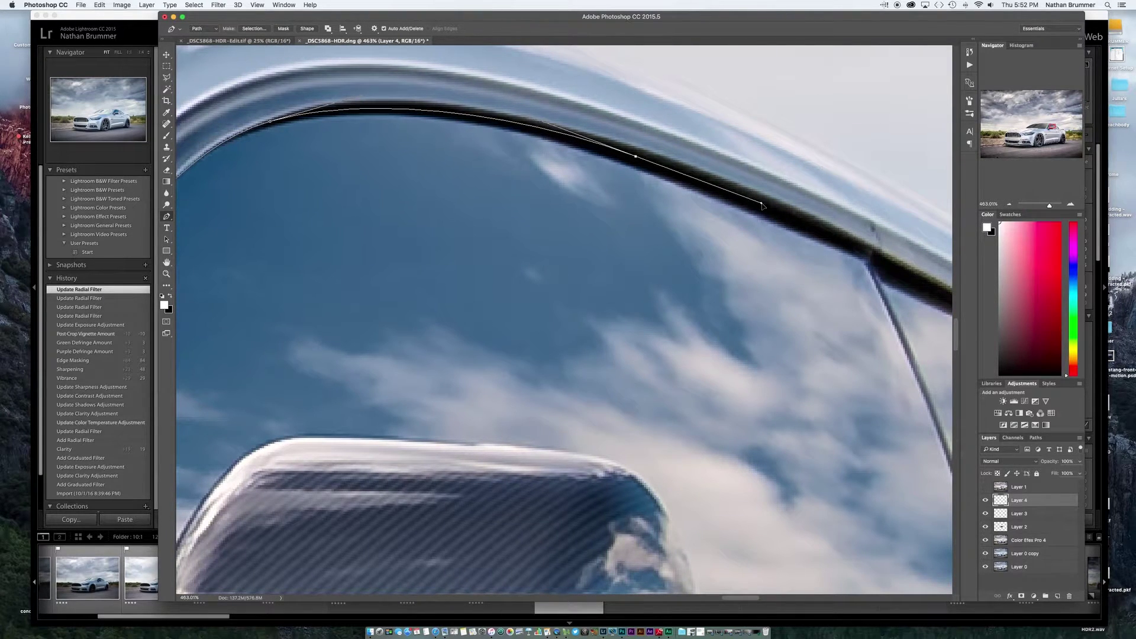
pyautogui.click(881, 260)
pyautogui.hscroll(12, 829, 271)
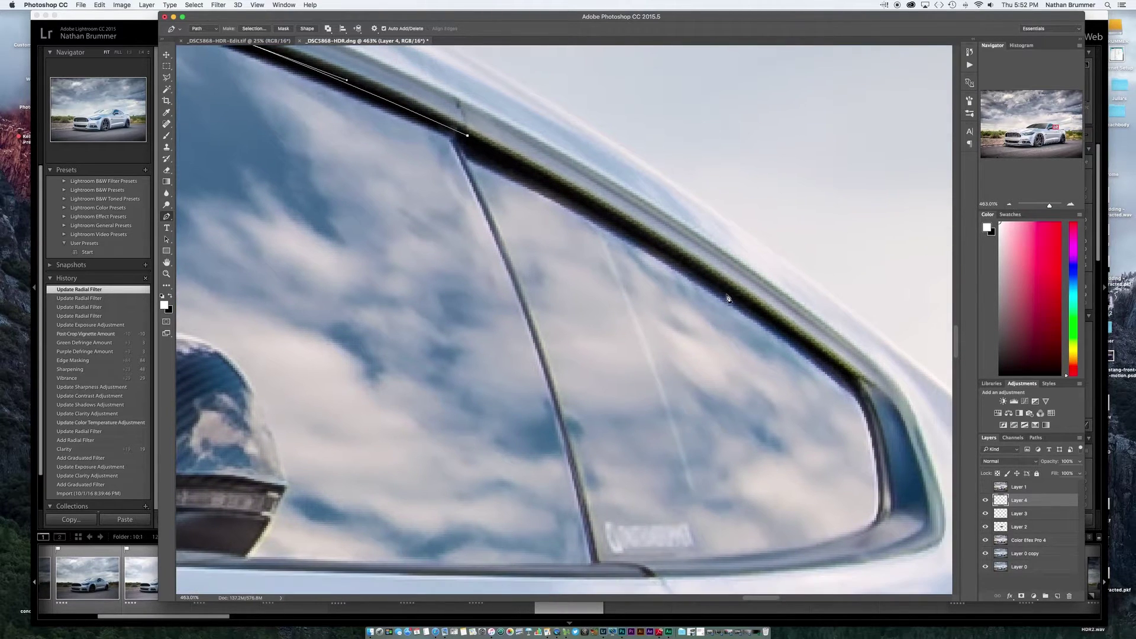
# - Trace the path around the rear quarter window and onto the bottom edge of the glass
pyautogui.moveTo(730, 294); pyautogui.dragTo(751, 306)
pyautogui.click(850, 383)
pyautogui.moveTo(877, 459); pyautogui.dragTo(868, 529)
pyautogui.moveTo(637, 561); pyautogui.dragTo(498, 561)
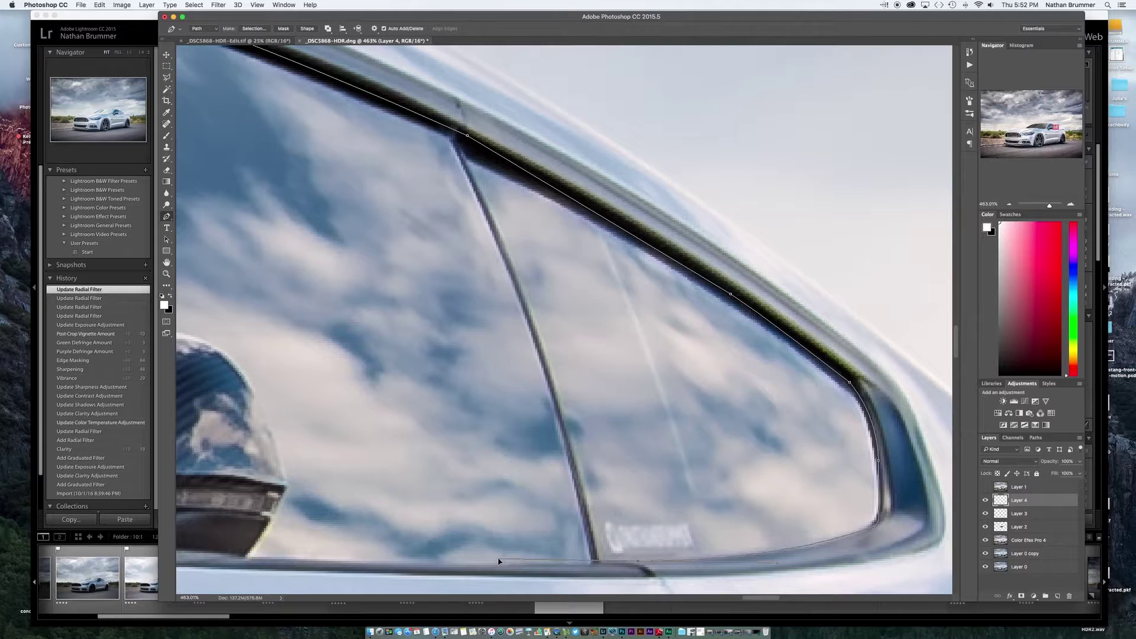
pyautogui.hscroll(-3, 498, 561)
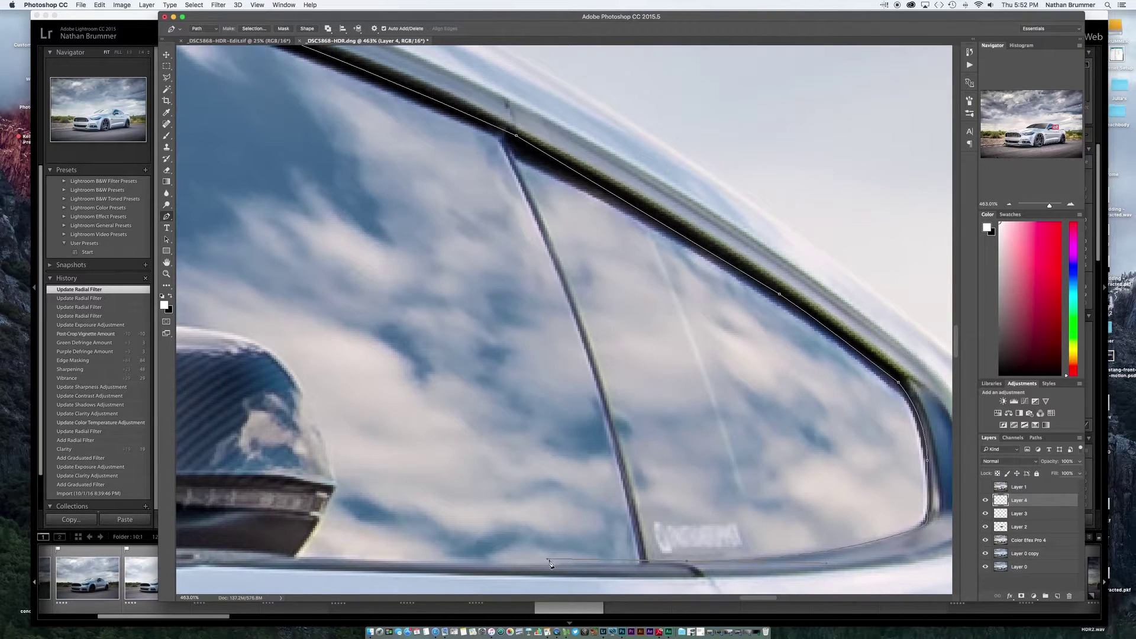
pyautogui.click(397, 560)
pyautogui.press('super+z')
pyautogui.click(526, 563)
pyautogui.press('super+z')
# - Extend the path forward along the window's bottom edge to the side mirror and up the mirror's lower rear corner
pyautogui.click(523, 564)
pyautogui.click(353, 559)
pyautogui.click(296, 556)
pyautogui.click(324, 511)
pyautogui.hscroll(-10, 337, 485)
pyautogui.scroll(1, 338, 485)
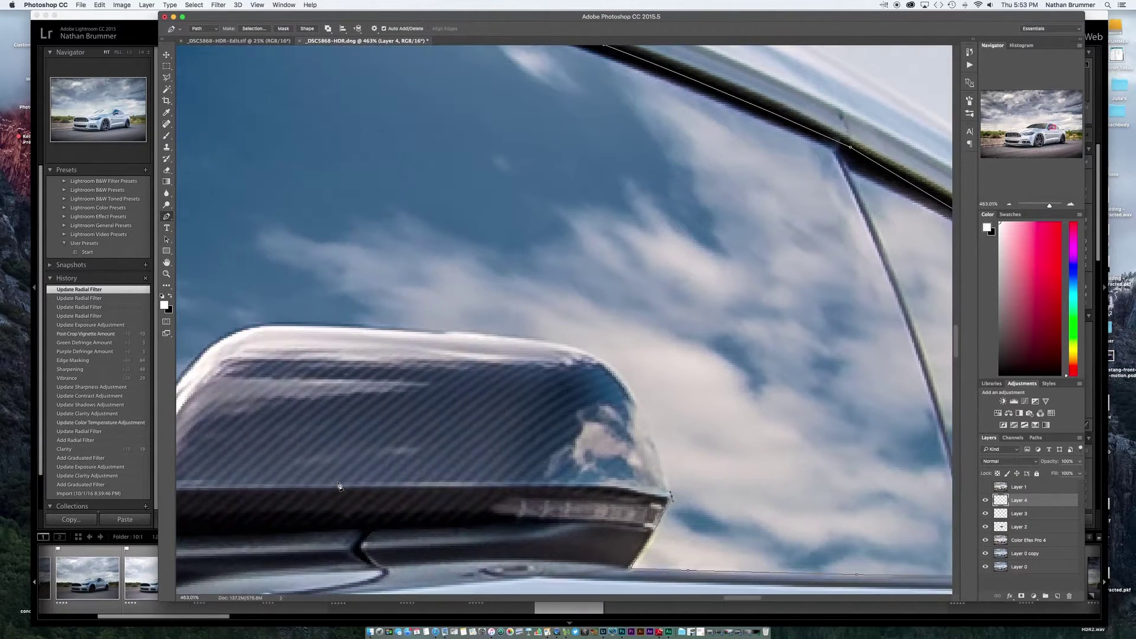
# - Trace the path over the mirror housing, down its front edge and along the window sill to the window's front corner
pyautogui.moveTo(637, 415); pyautogui.dragTo(626, 399)
pyautogui.moveTo(565, 357); pyautogui.dragTo(526, 357)
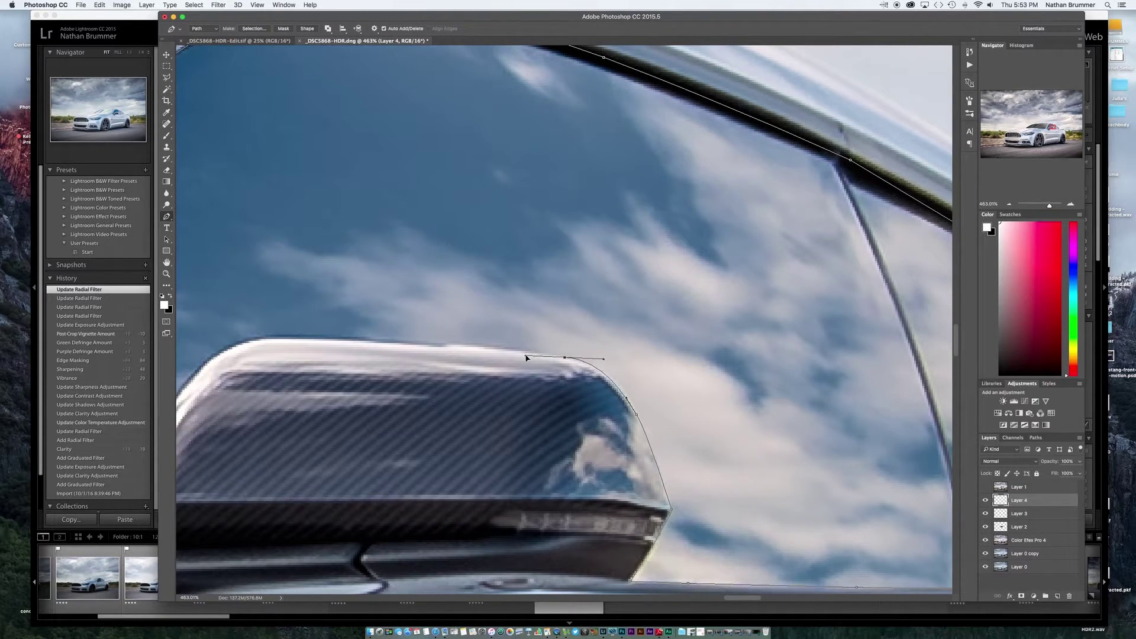
pyautogui.hscroll(-5, 350, 355)
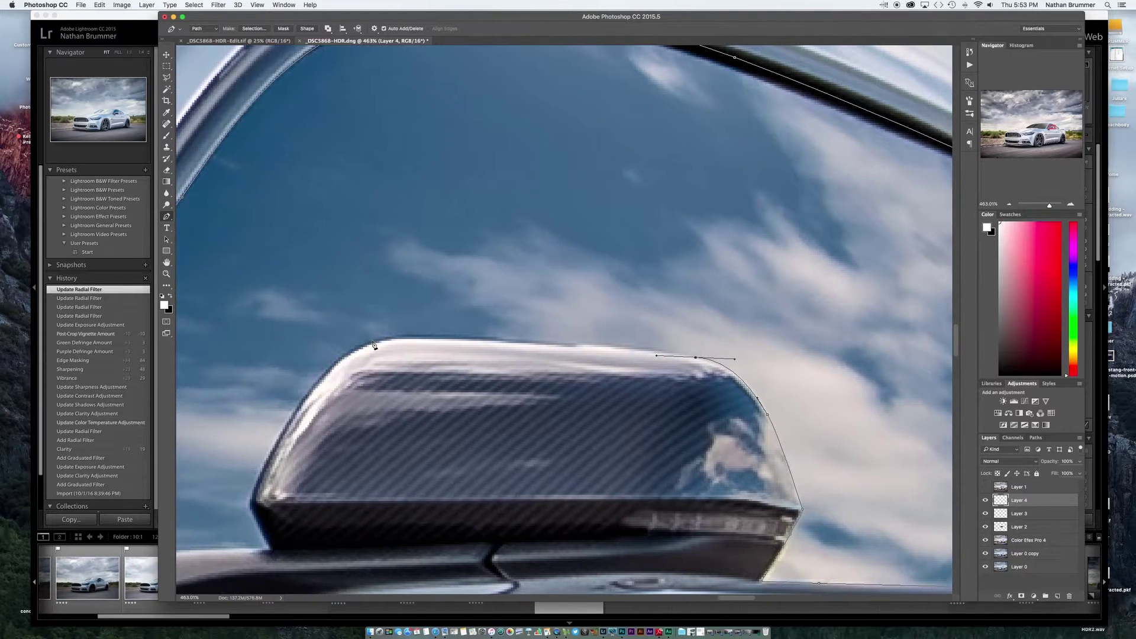
pyautogui.moveTo(377, 343); pyautogui.dragTo(308, 356)
pyautogui.hscroll(-5, 296, 497)
pyautogui.scroll(-2, 295, 497)
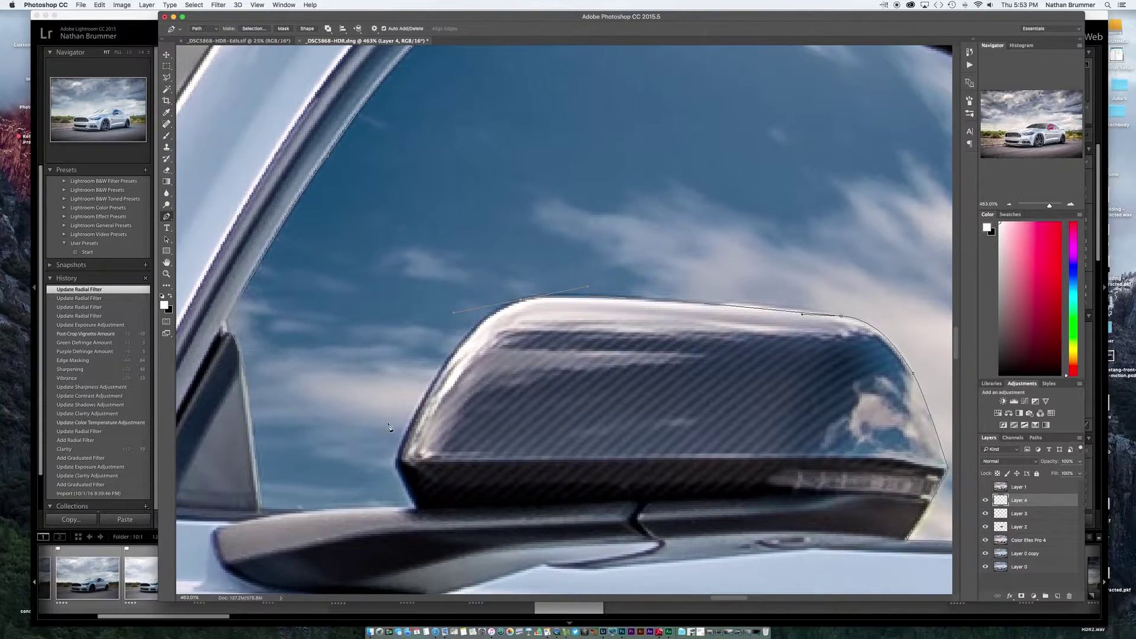
pyautogui.click(395, 463)
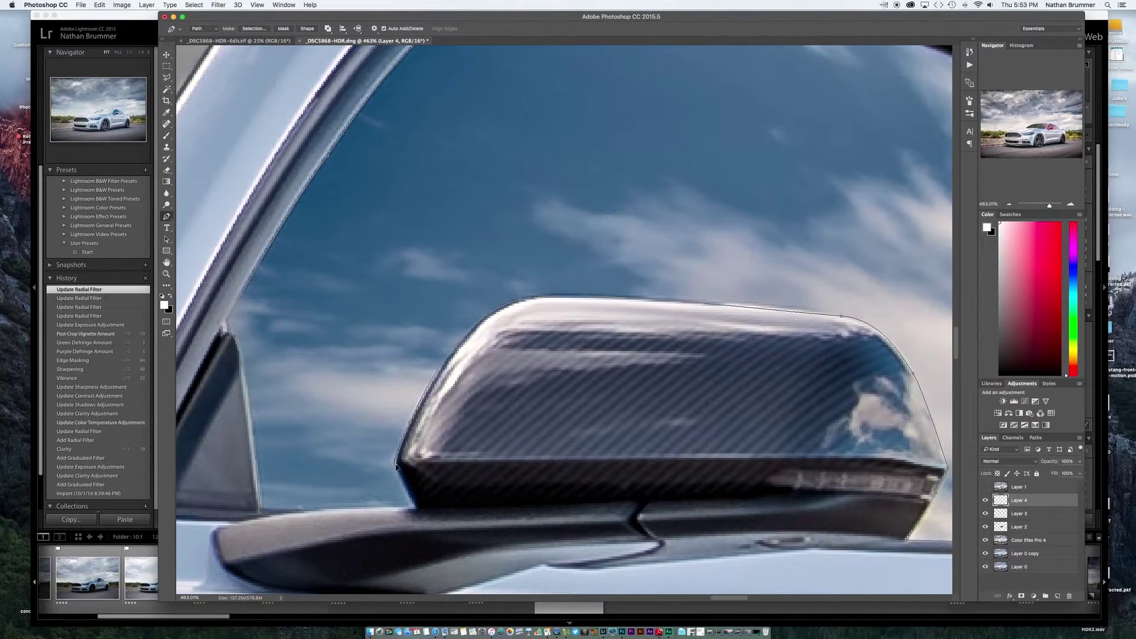
pyautogui.click(416, 507)
pyautogui.click(261, 509)
# - Load the side window's work path as a selection
pyautogui.click(1033, 438)
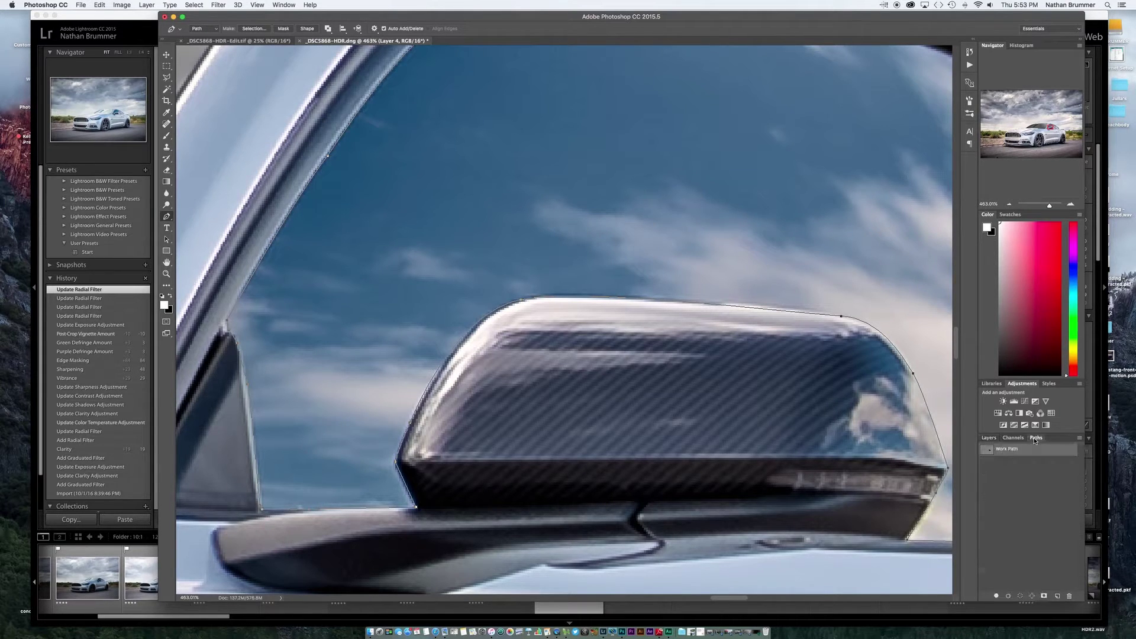
pyautogui.keyDown('super'); pyautogui.click(987, 450); pyautogui.keyUp('super')
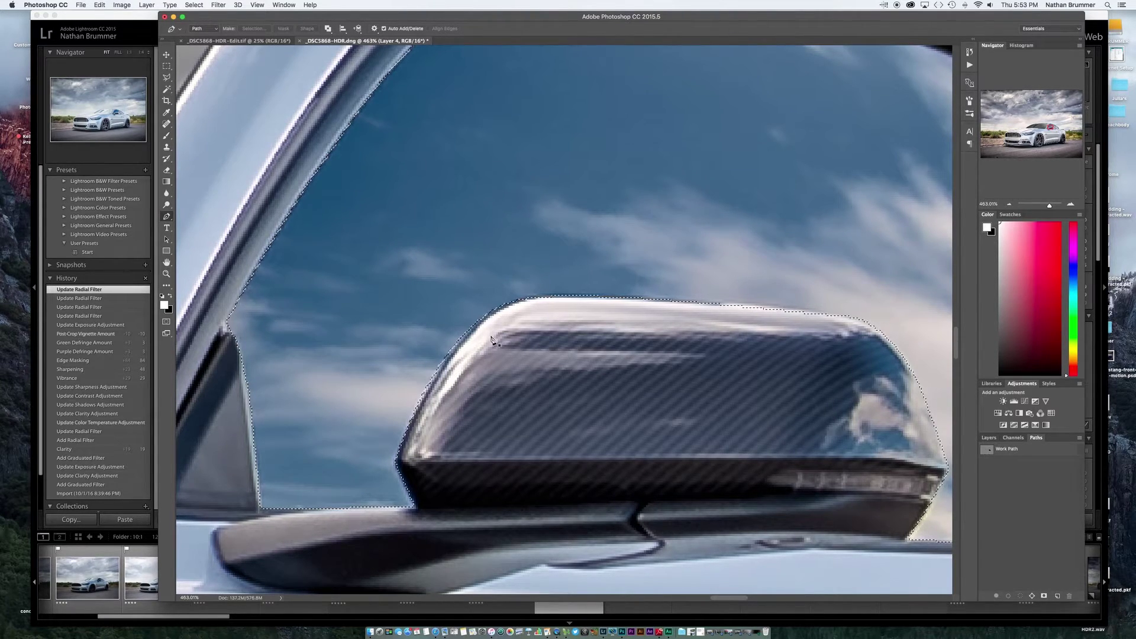
pyautogui.scroll(-5, 494, 338)
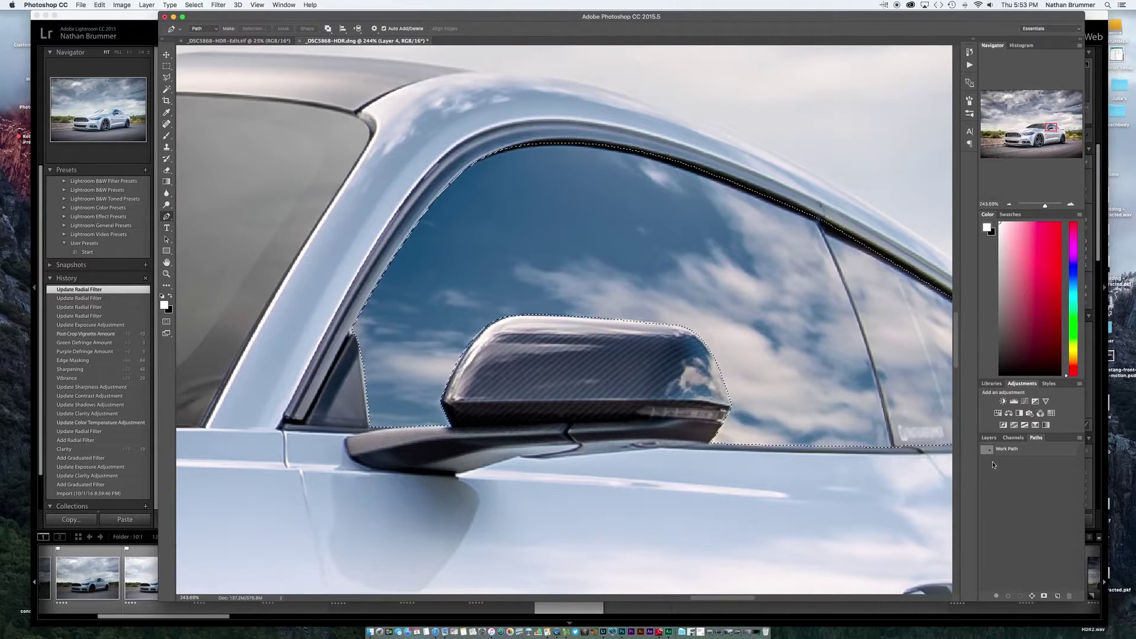
# - Fill the side window selection with black on Layer 4
pyautogui.click(988, 438)
pyautogui.hscroll(5, 517, 465)
pyautogui.scroll(-1, 517, 465)
pyautogui.hscroll(-6, 517, 464)
pyautogui.scroll(-5, 517, 464)
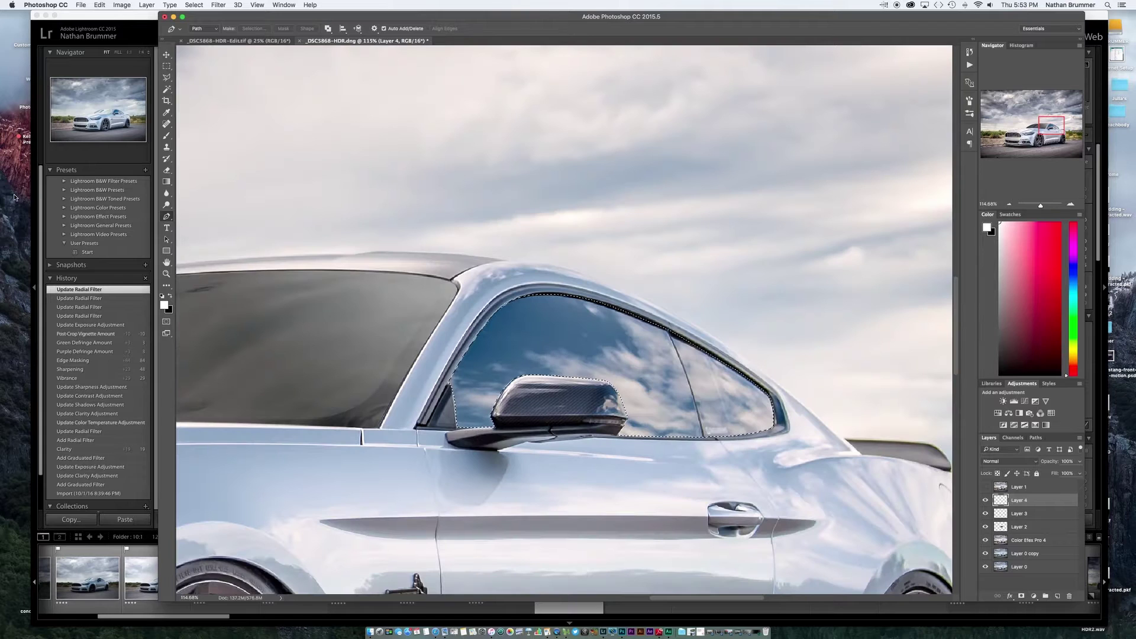
pyautogui.press('x')
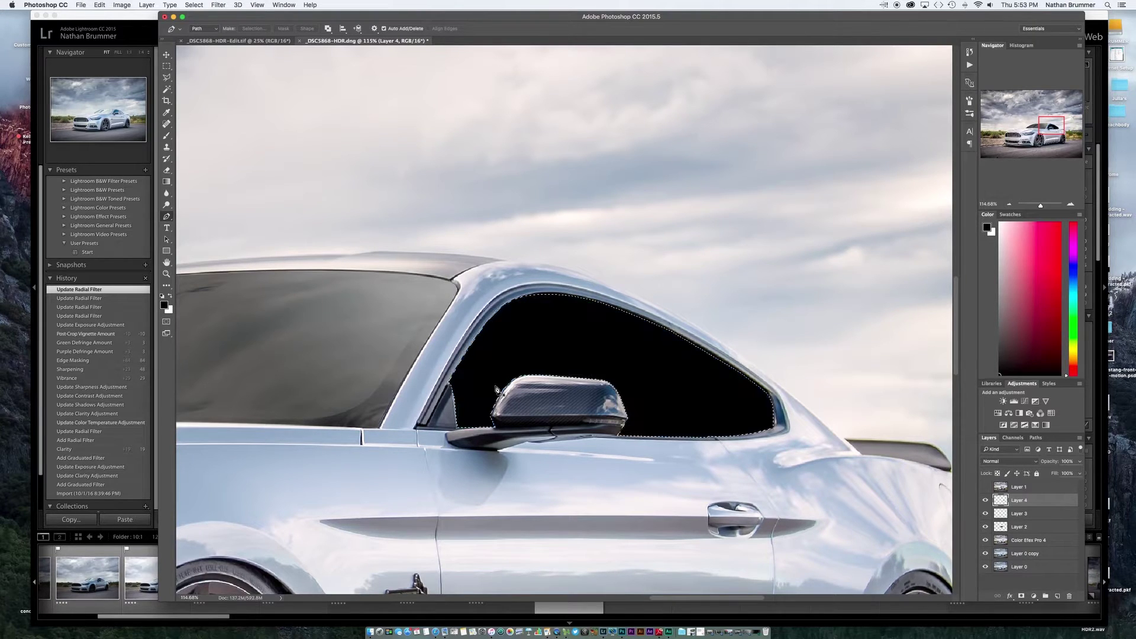
# - Add a new layer above Layer 4 and set up the Gradient tool with white as the foreground color
pyautogui.hscroll(-2, 526, 397)
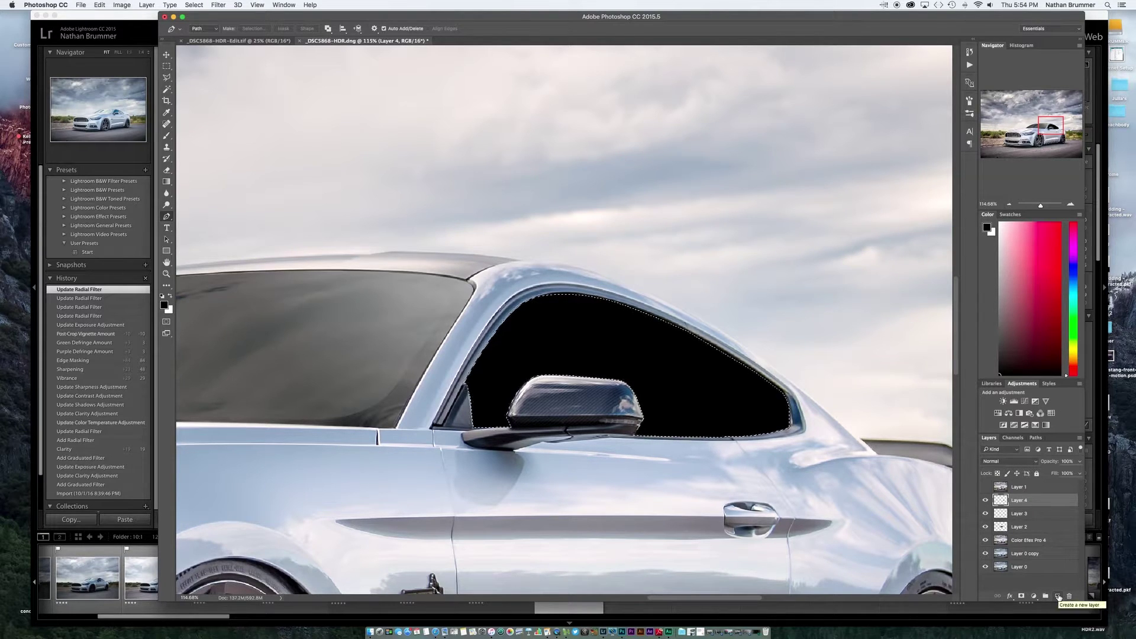
pyautogui.click(1058, 596)
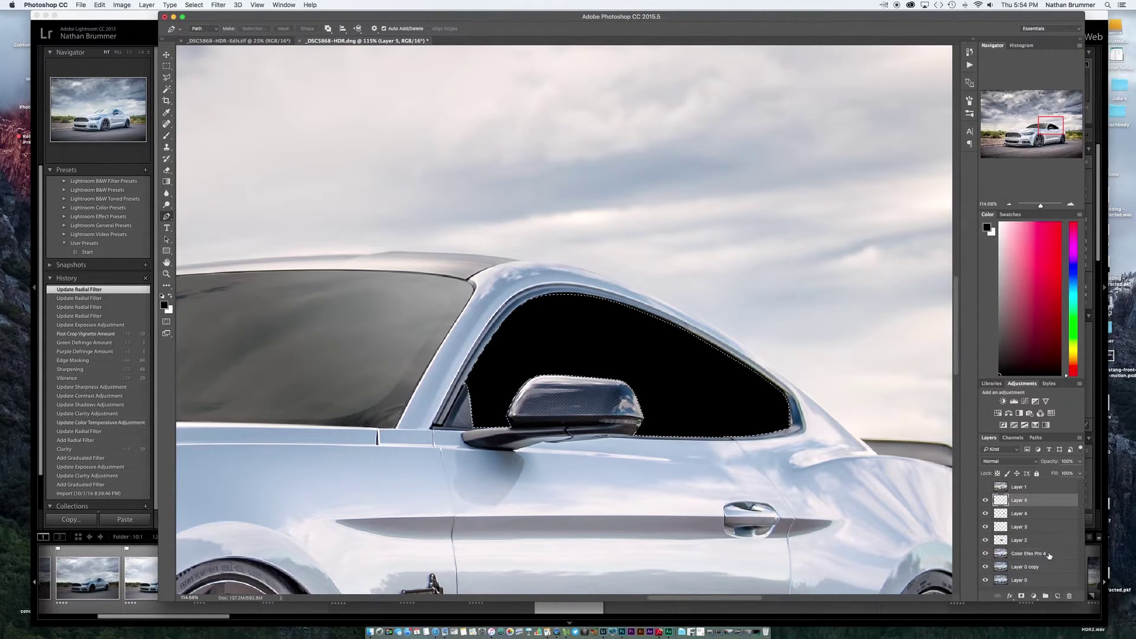
pyautogui.click(166, 185)
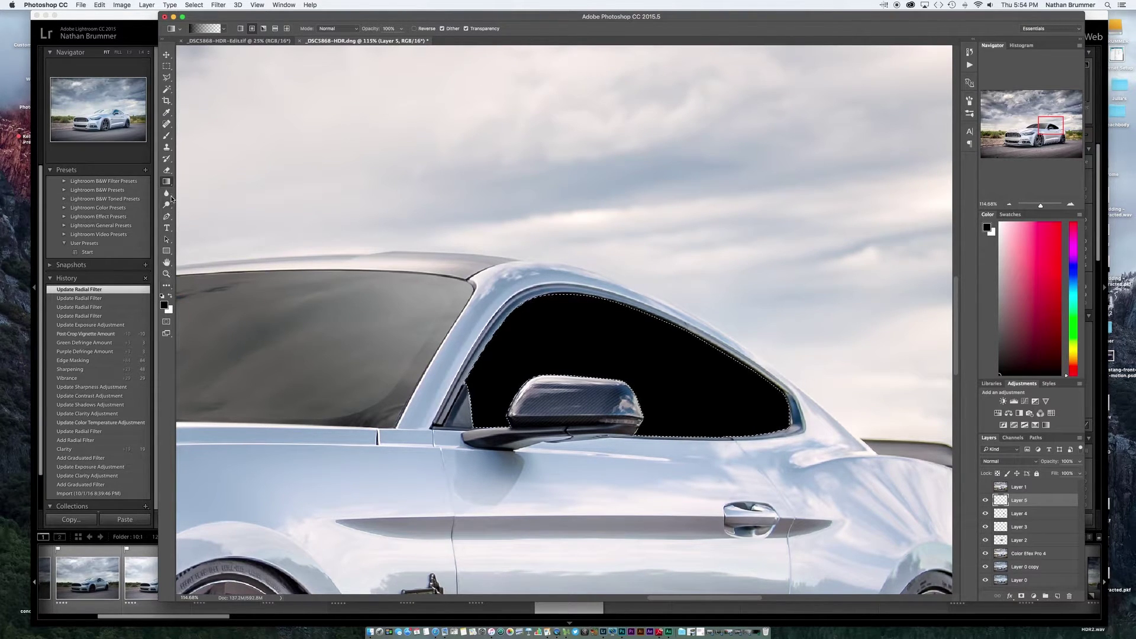
pyautogui.click(170, 295)
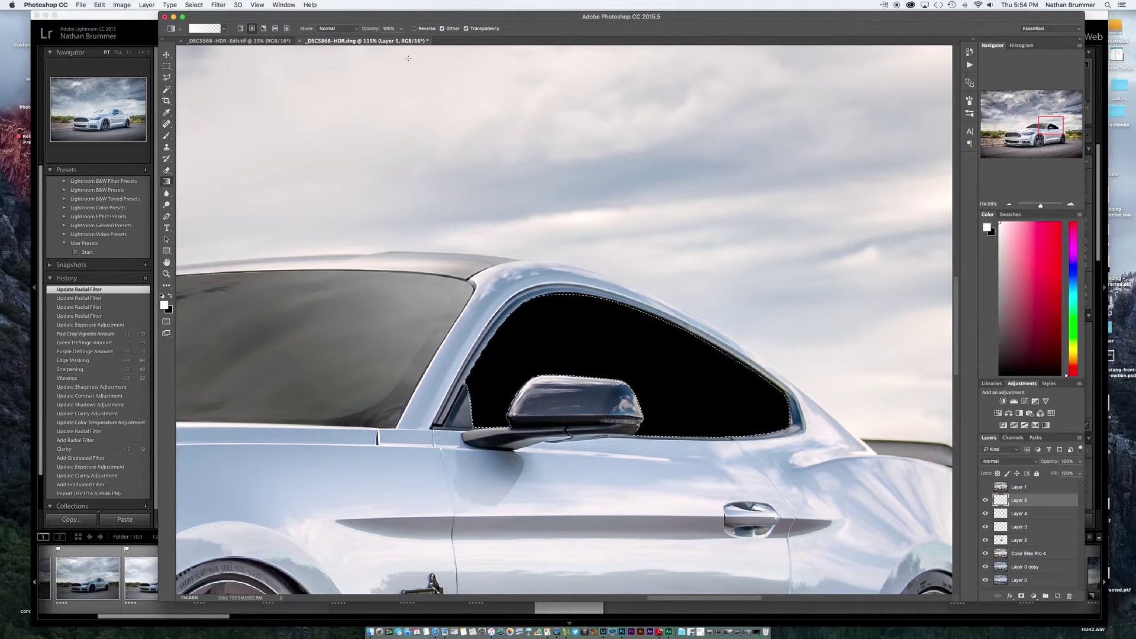
# - Draw white radial gradients from the sky diagonally down to the side window, and clear the selection
pyautogui.moveTo(396, 59); pyautogui.dragTo(514, 257)
pyautogui.scroll(-5, 597, 390)
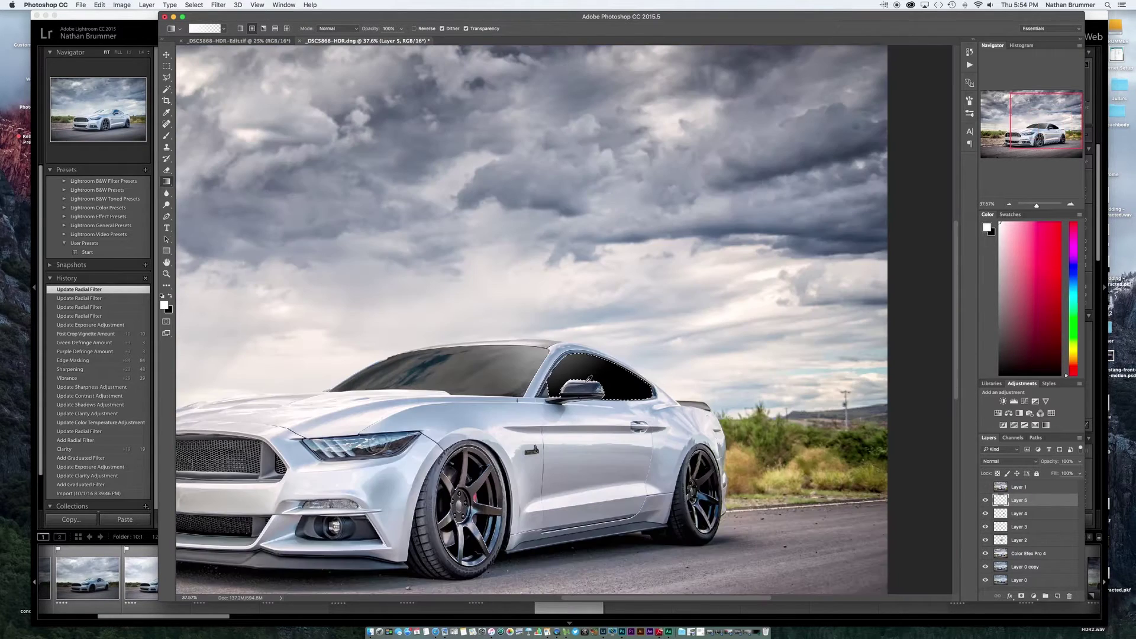
pyautogui.moveTo(476, 213); pyautogui.dragTo(575, 366)
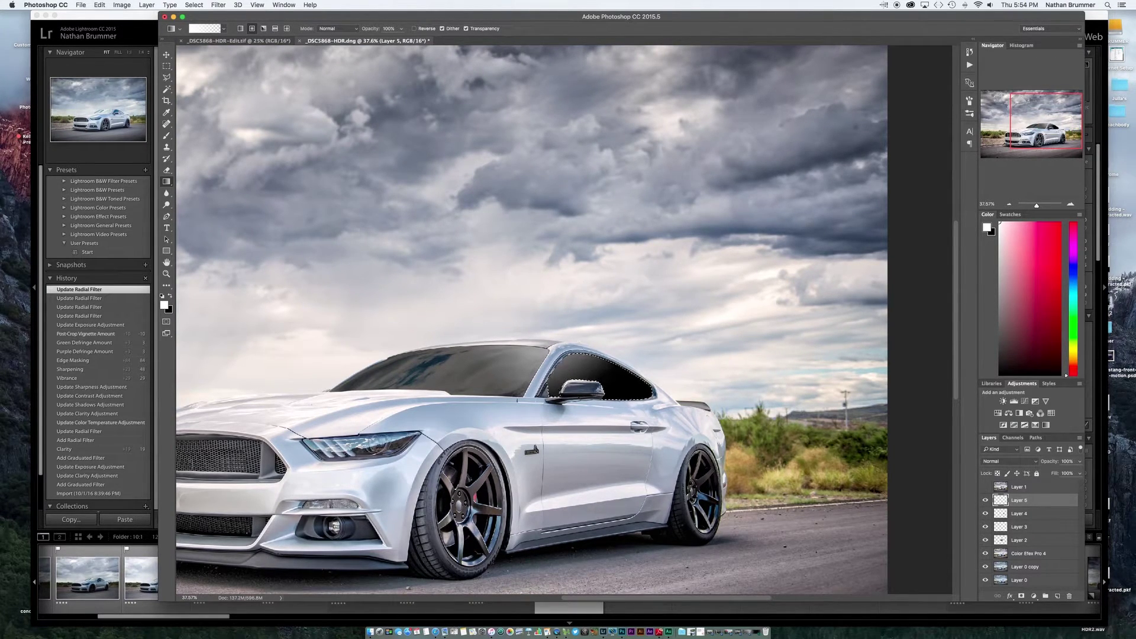
pyautogui.press('super+d')
# - Set Layer 4's opacity to 67% and Layer 5's opacity to 90%
pyautogui.click(1020, 513)
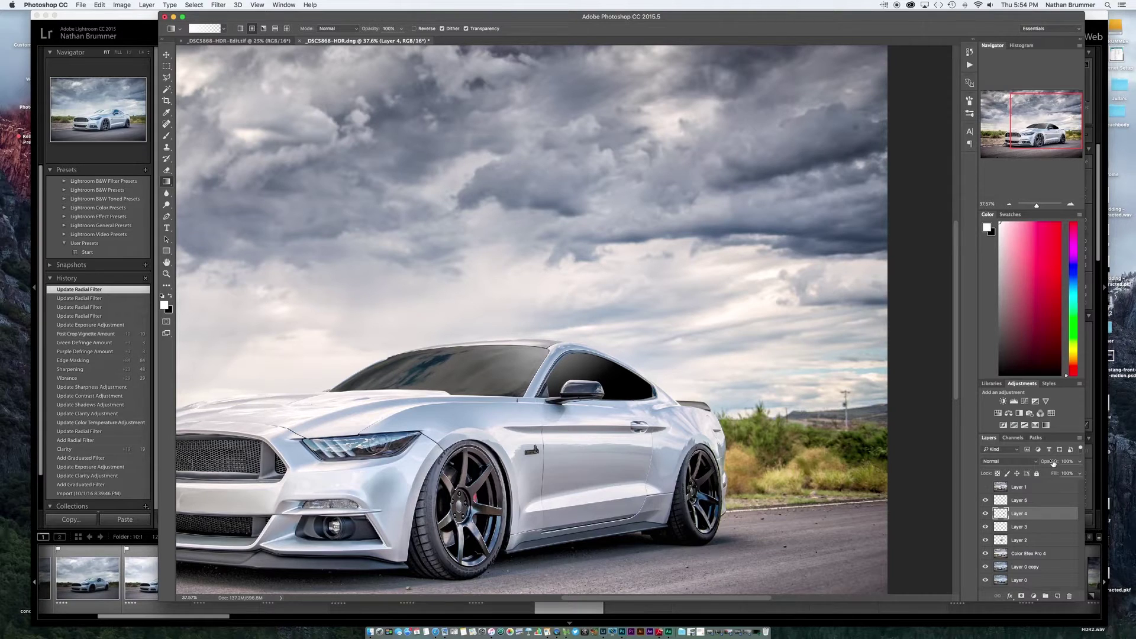
pyautogui.moveTo(1052, 463); pyautogui.dragTo(1038, 464)
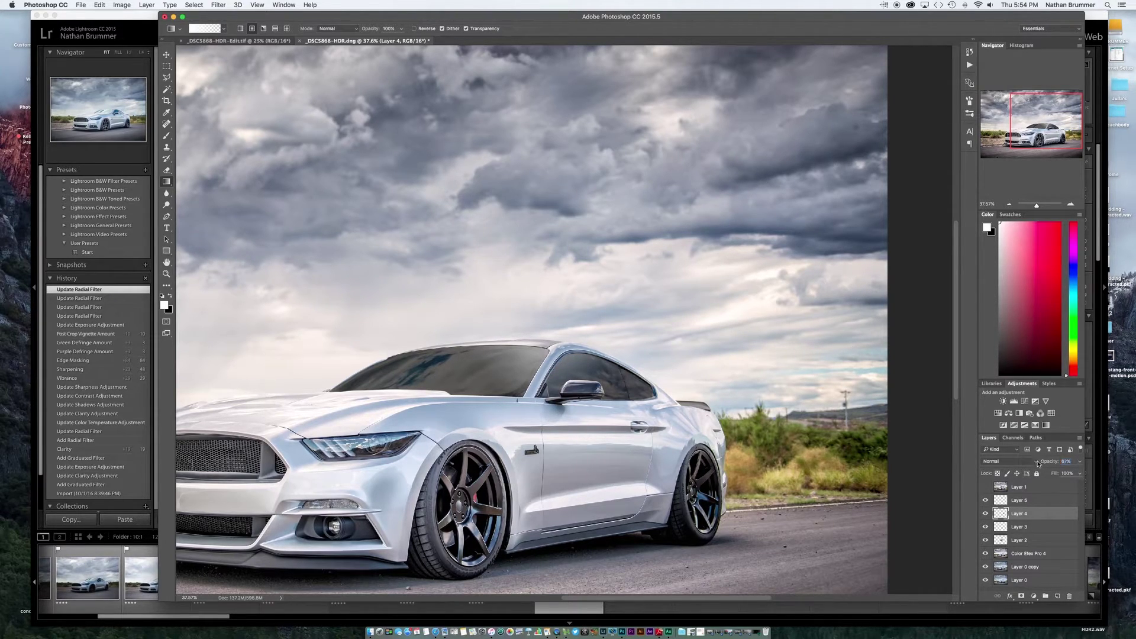
pyautogui.click(1022, 499)
pyautogui.moveTo(1050, 463); pyautogui.dragTo(1047, 464)
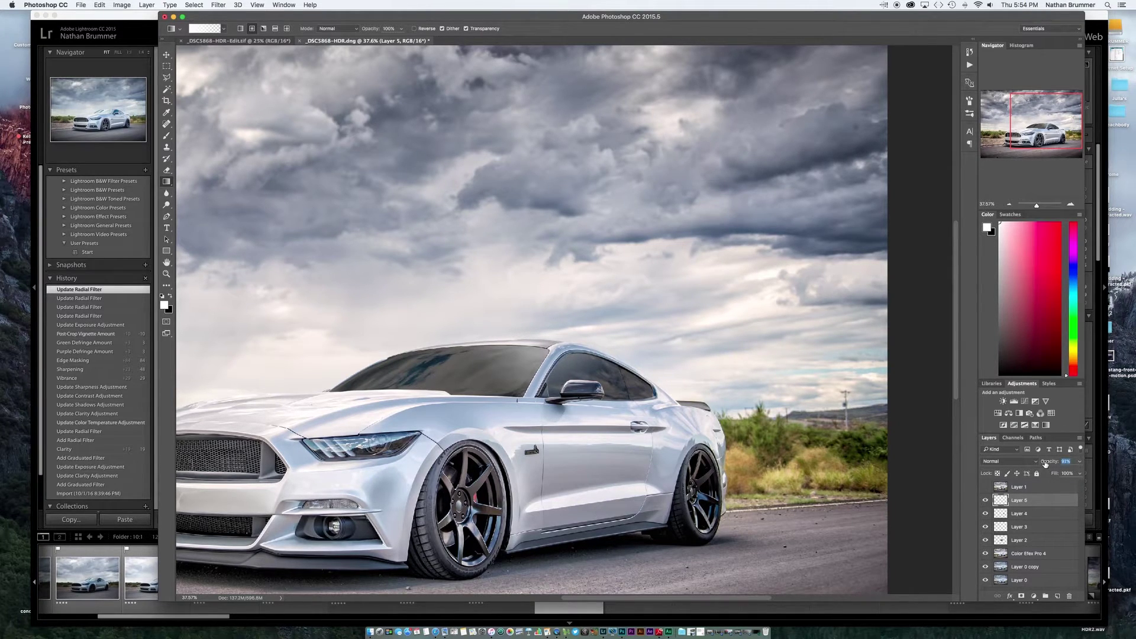
# - Group Layers 2 through 5 and name the group "Windows"
pyautogui.keyDown('shift'); pyautogui.click(1022, 541); pyautogui.keyUp('shift')
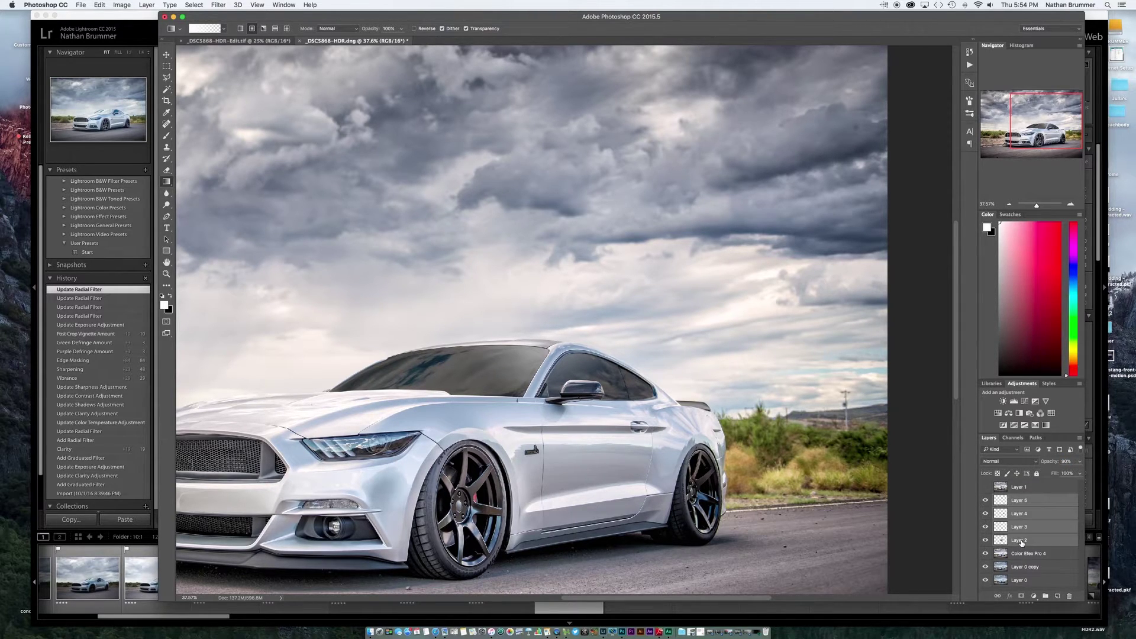
pyautogui.click(1045, 596)
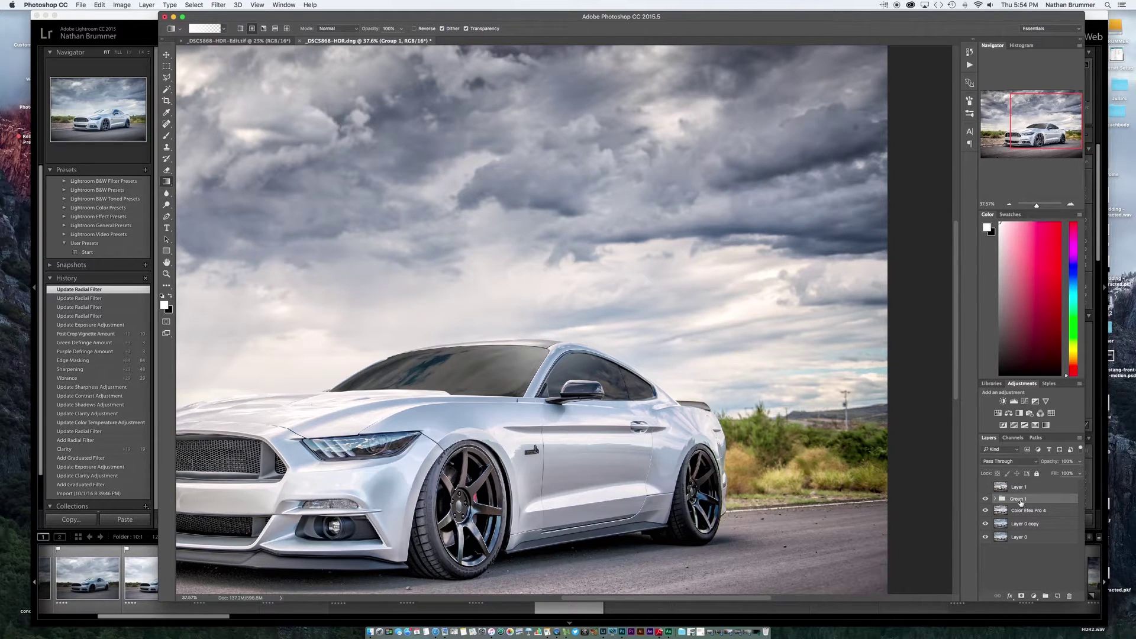
pyautogui.write('Windows')
pyautogui.press('Return')
pyautogui.scroll(-3, 685, 516)
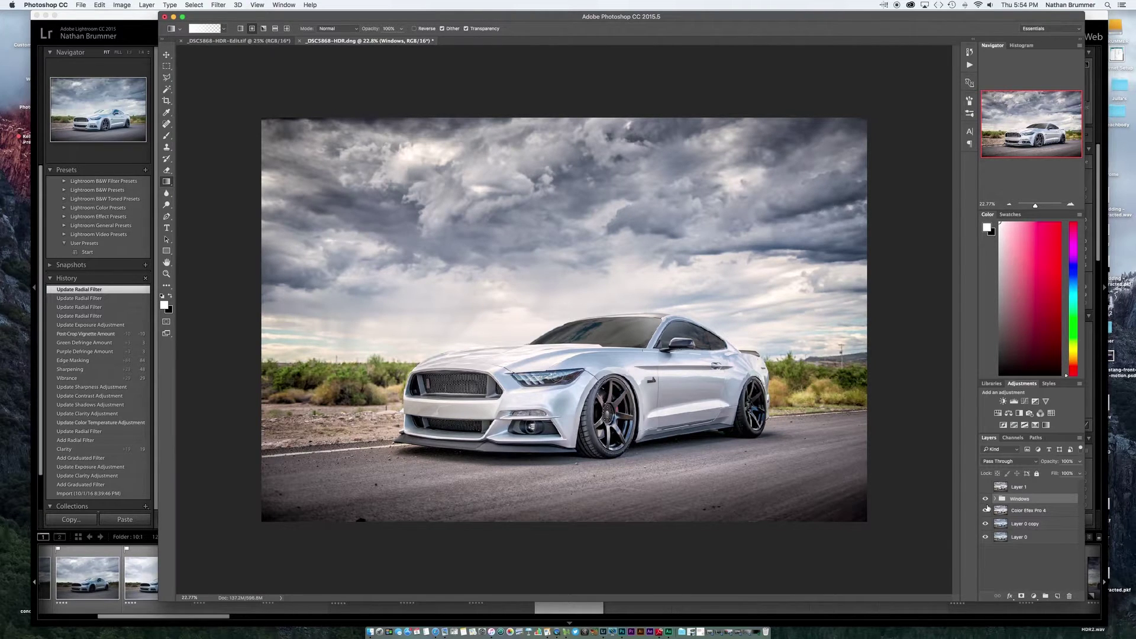
# - Compare the photo with and without the Windows group, and set the group's opacity to 86%
pyautogui.click(986, 500)
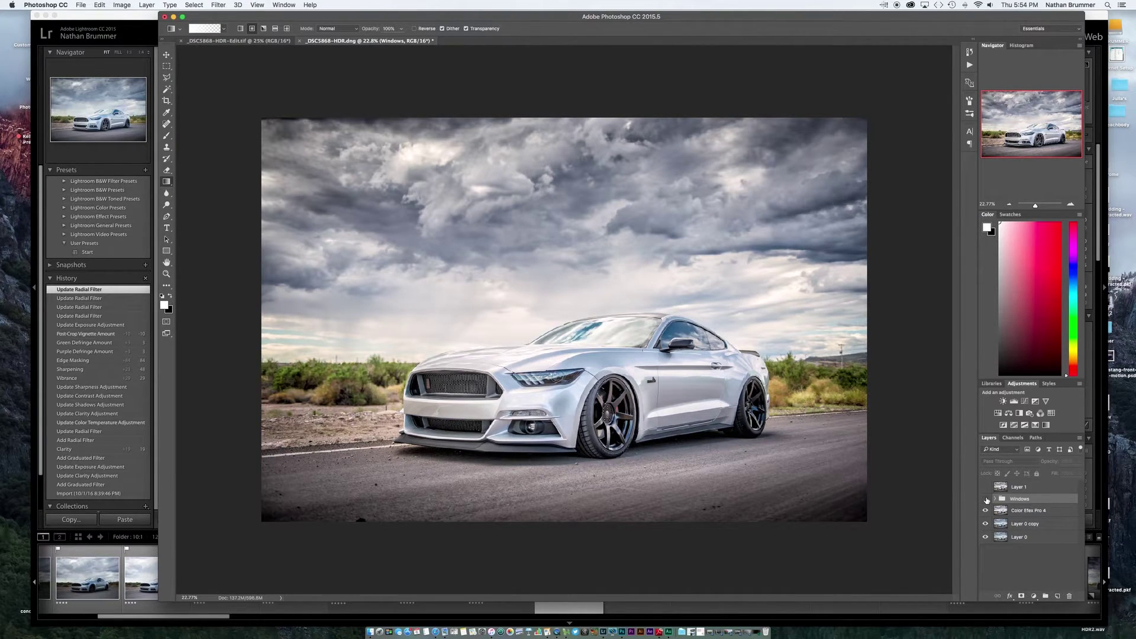
pyautogui.click(986, 500)
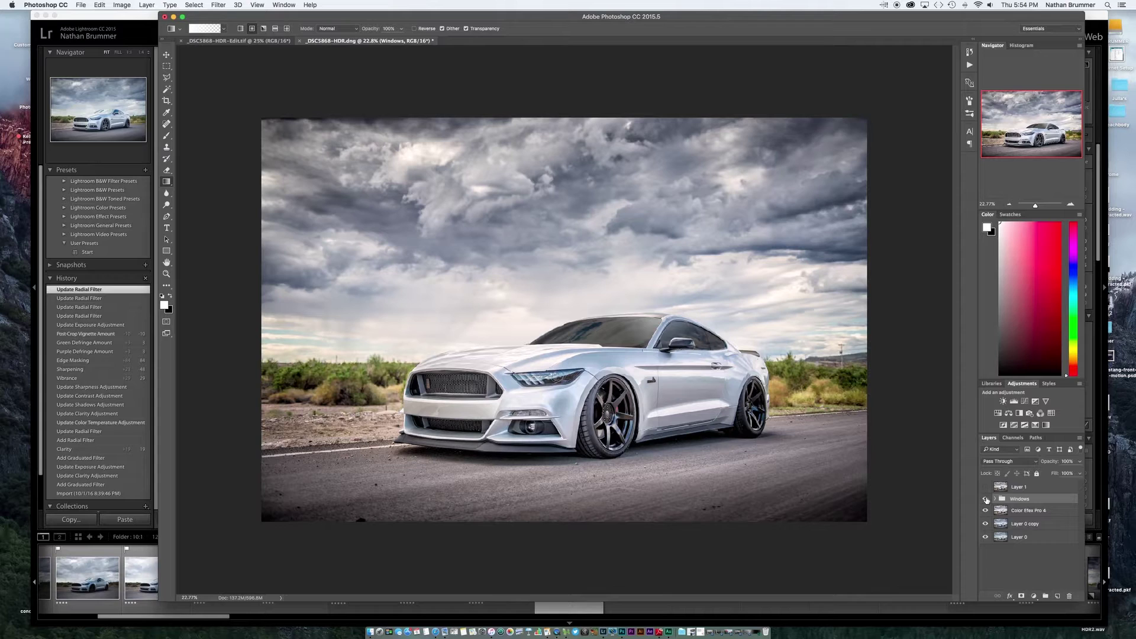
pyautogui.click(985, 500)
pyautogui.click(986, 500)
pyautogui.moveTo(1054, 465); pyautogui.dragTo(1047, 465)
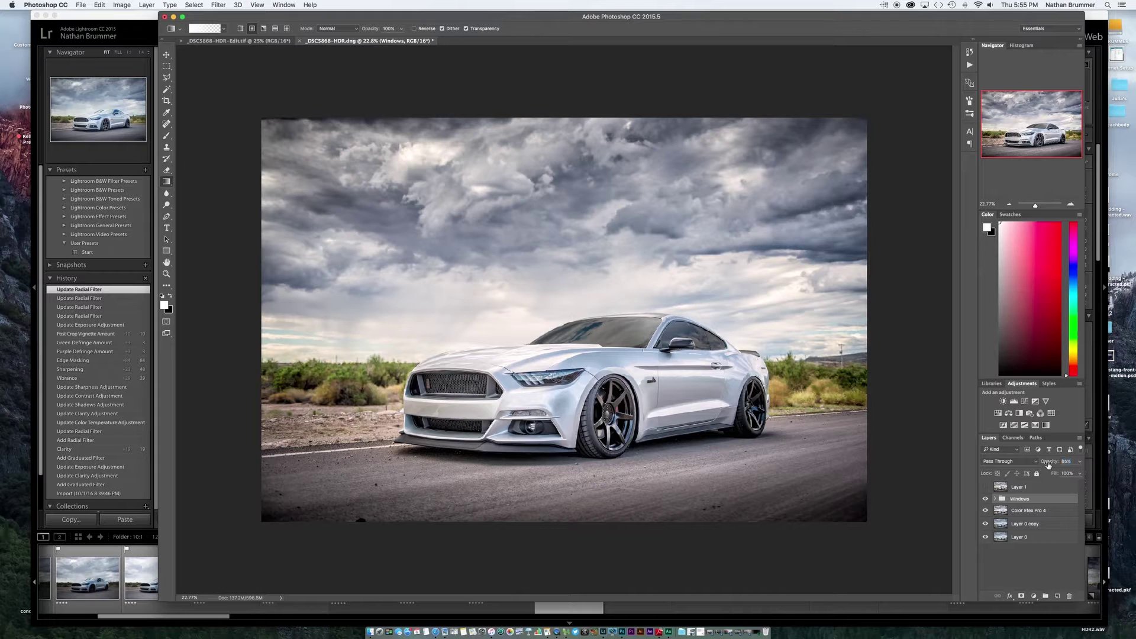
pyautogui.click(984, 499)
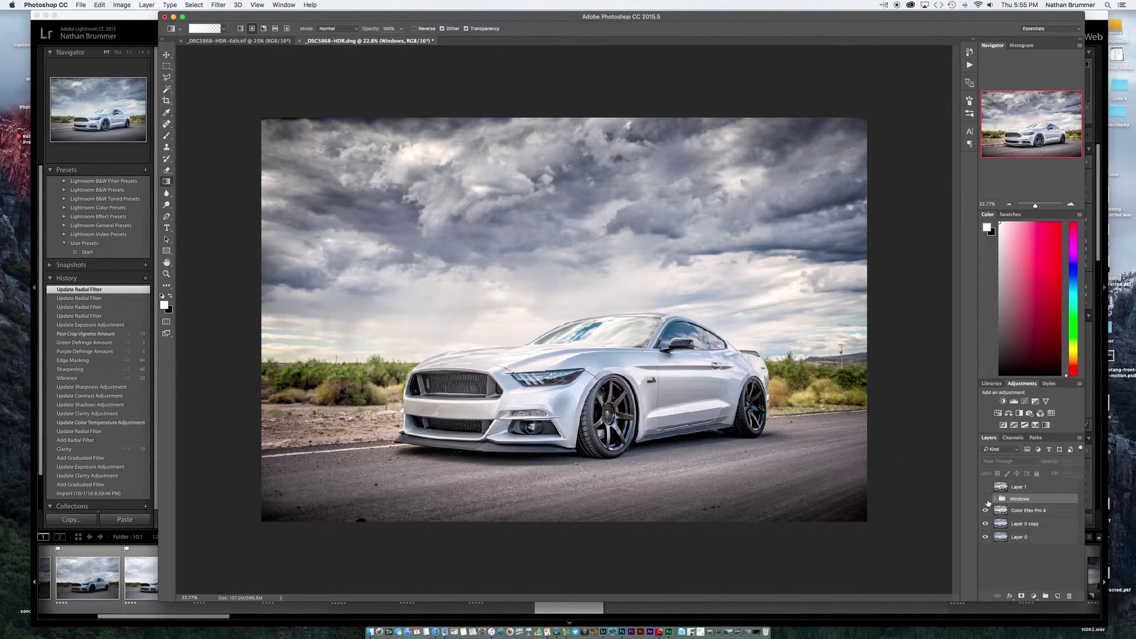
pyautogui.click(984, 499)
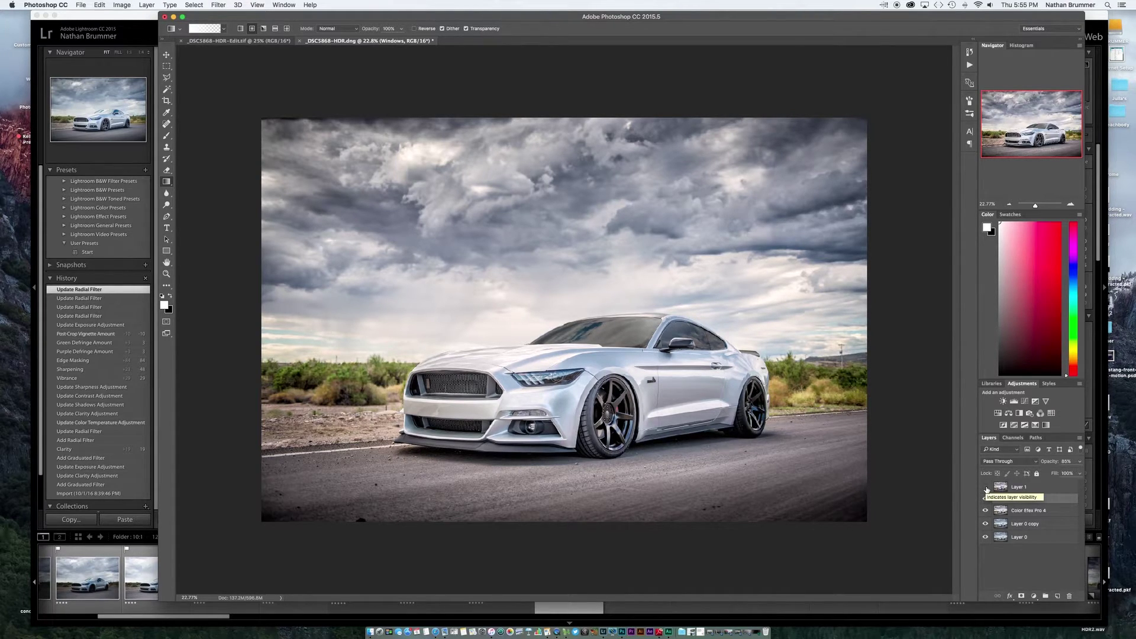
# - Compare the current edit with the finished reference by repeatedly showing and hiding Layer 1
pyautogui.click(986, 486)
pyautogui.click(985, 487)
pyautogui.click(985, 486)
pyautogui.click(986, 488)
pyautogui.click(985, 486)
pyautogui.click(985, 487)
pyautogui.click(985, 487)
pyautogui.click(985, 487)
# - Add a new layer above Color Efex Pro 4 and choose the Clone Stamp tool for cleaning up the road
pyautogui.click(1014, 513)
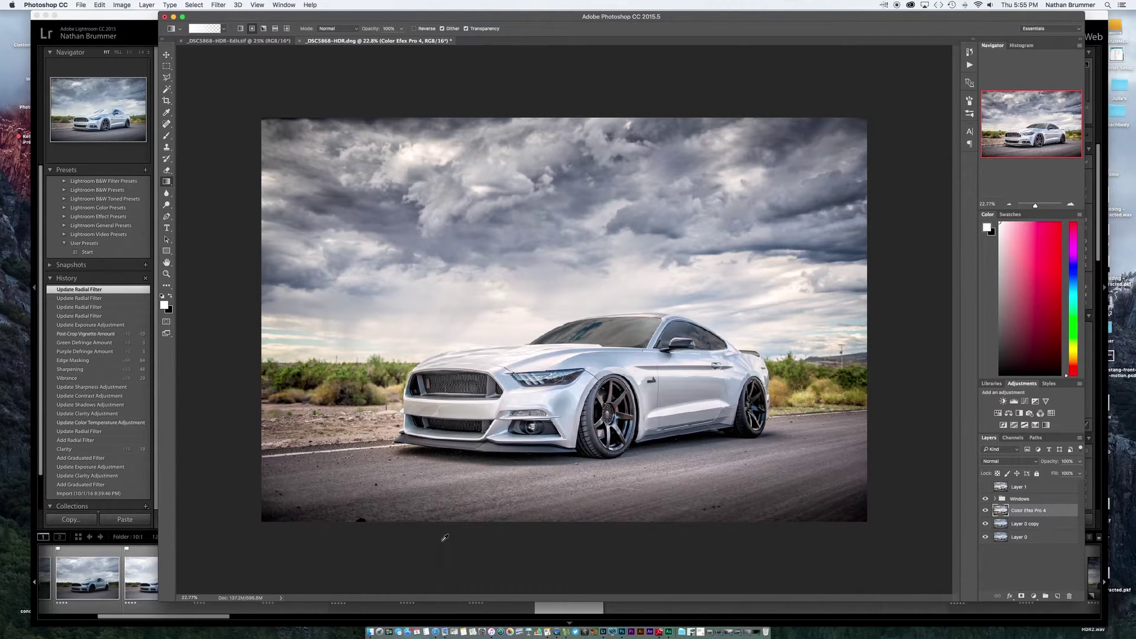
pyautogui.scroll(10, 444, 537)
pyautogui.scroll(-8, 442, 539)
pyautogui.hscroll(-12, 442, 539)
pyautogui.hscroll(2, 442, 540)
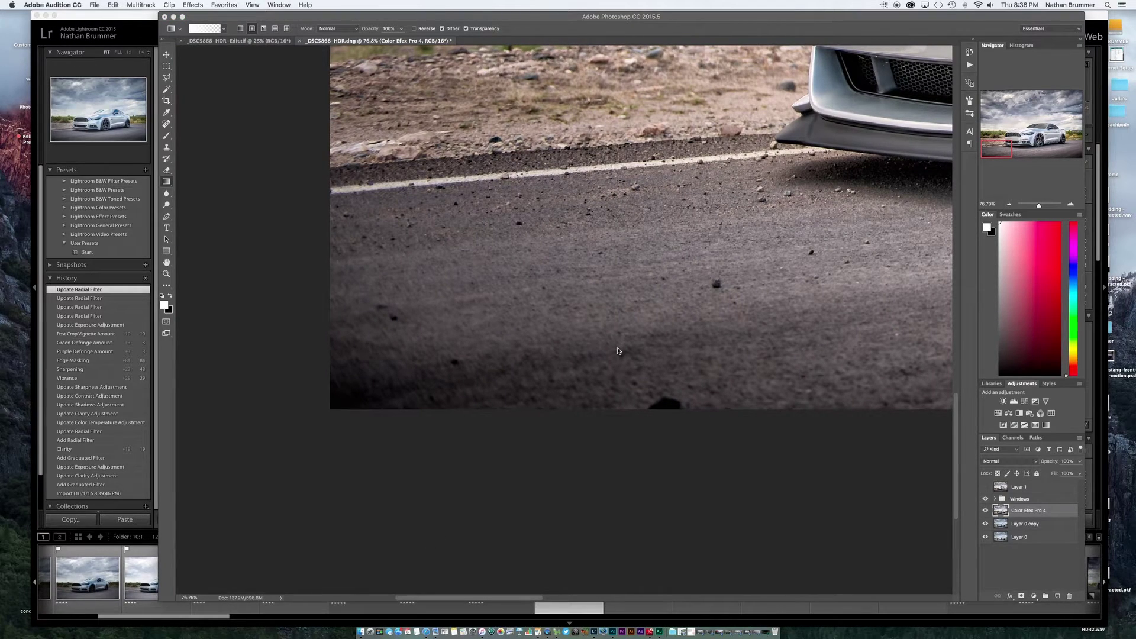
pyautogui.click(1055, 594)
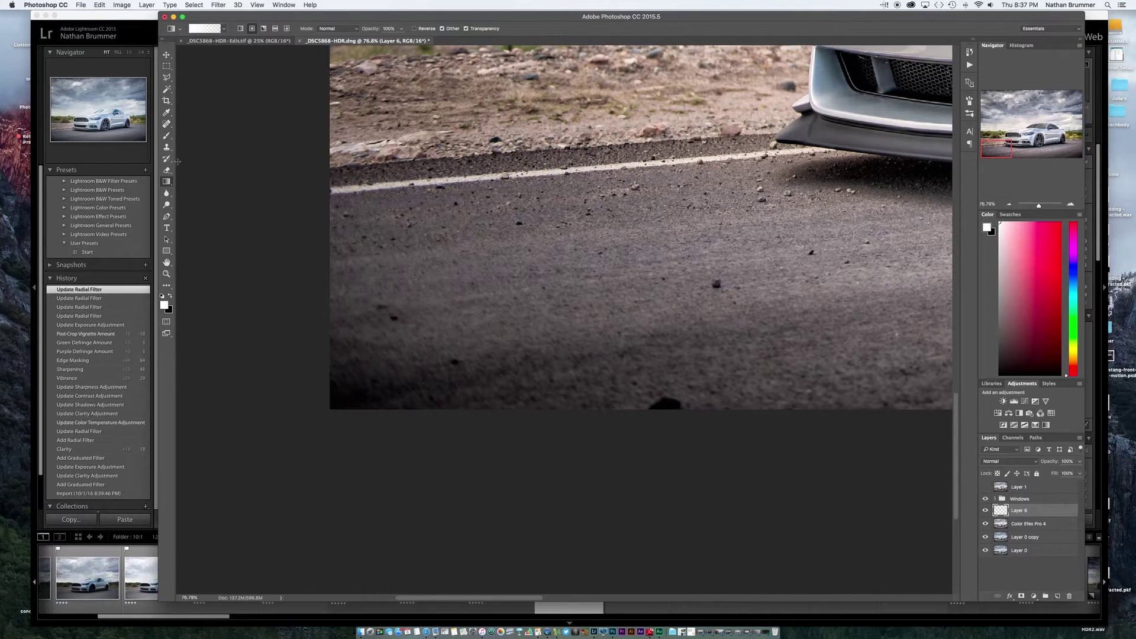
pyautogui.click(166, 146)
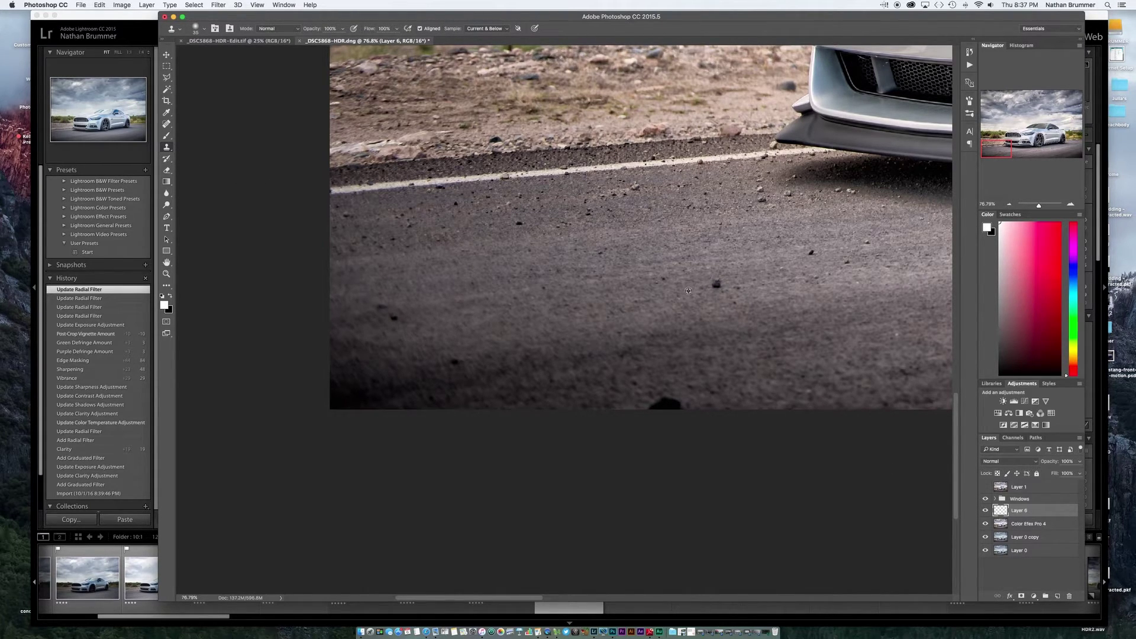
# - Clone nearby asphalt over the loose stones scattered across the road in front of the car
pyautogui.keyDown('alt'); pyautogui.click(687, 290); pyautogui.keyUp('alt')
pyautogui.moveTo(712, 286); pyautogui.dragTo(720, 283)
pyautogui.click(663, 278)
pyautogui.click(811, 253)
pyautogui.click(788, 193)
pyautogui.moveTo(597, 197); pyautogui.dragTo(636, 187)
pyautogui.click(519, 223)
# - Clone out the dark spots in the road's shadowed near corner and the large dark rock on the photo's lower edge
pyautogui.keyDown('alt'); pyautogui.click(484, 358); pyautogui.keyUp('alt')
pyautogui.moveTo(460, 360); pyautogui.dragTo(456, 362)
pyautogui.keyDown('alt'); pyautogui.click(414, 314); pyautogui.keyUp('alt')
pyautogui.click(394, 317)
pyautogui.moveTo(394, 318)
pyautogui.mouseDown()
pyautogui.moveTo(415, 303)
pyautogui.moveTo(378, 307)
pyautogui.mouseUp()
pyautogui.keyDown('alt'); pyautogui.click(413, 304); pyautogui.keyUp('alt')
pyautogui.keyDown('alt'); pyautogui.click(746, 405); pyautogui.keyUp('alt')
pyautogui.click(680, 406)
pyautogui.moveTo(680, 406)
pyautogui.mouseDown()
pyautogui.moveTo(668, 408)
pyautogui.moveTo(697, 409)
pyautogui.moveTo(660, 403)
pyautogui.mouseUp()
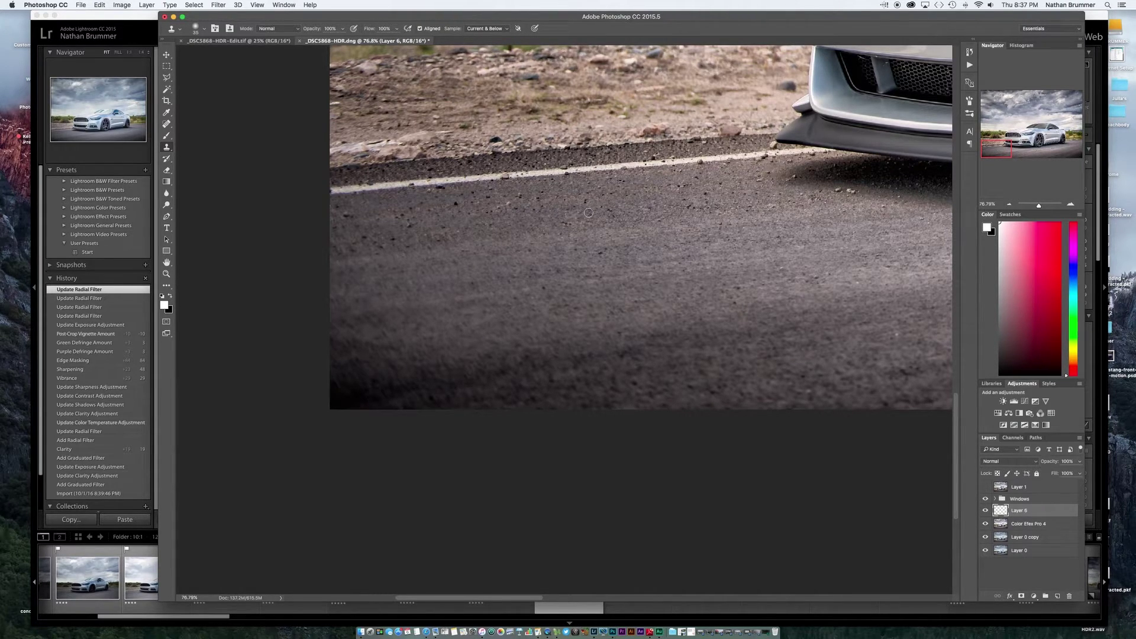
# - Clone away the specks on and beside the white road line and the pebbles below the front bumper
pyautogui.keyDown('alt'); pyautogui.click(504, 178); pyautogui.keyUp('alt')
pyautogui.click(566, 171)
pyautogui.keyDown('alt'); pyautogui.click(430, 191); pyautogui.keyUp('alt')
pyautogui.moveTo(436, 188); pyautogui.dragTo(444, 187)
pyautogui.keyDown('alt'); pyautogui.click(842, 208); pyautogui.keyUp('alt')
pyautogui.moveTo(843, 193)
pyautogui.mouseDown()
pyautogui.moveTo(805, 223)
pyautogui.moveTo(878, 200)
pyautogui.moveTo(849, 193)
pyautogui.mouseUp()
pyautogui.keyDown('alt'); pyautogui.click(878, 200); pyautogui.keyUp('alt')
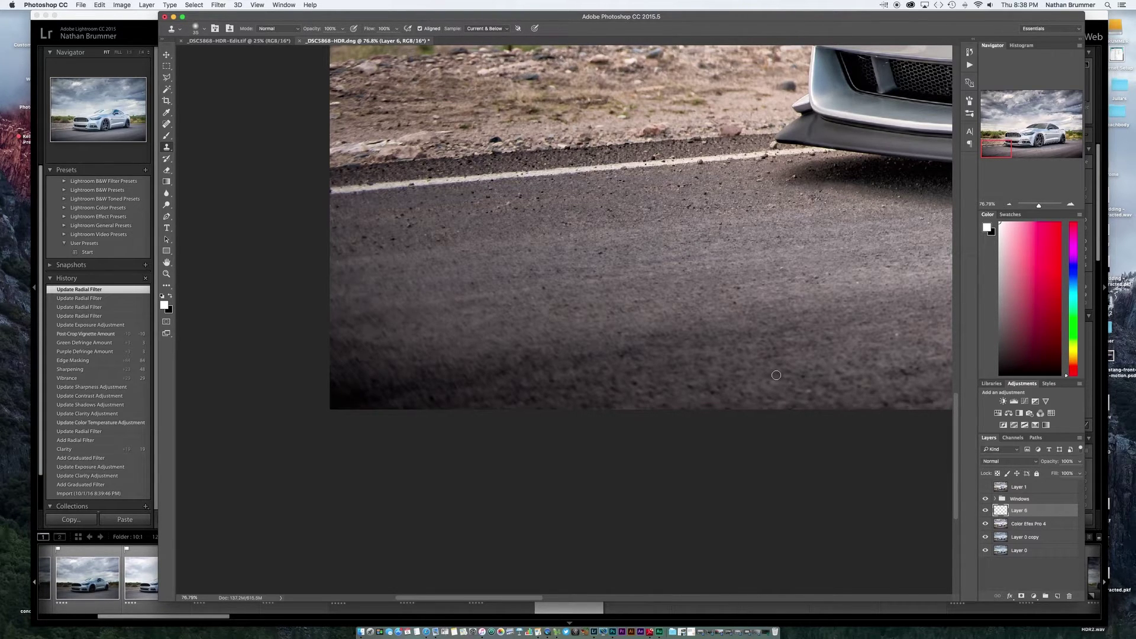
# - Inspect the full width of the road for leftover debris and compare the whole photo with Layer 1
pyautogui.hscroll(10, 776, 375)
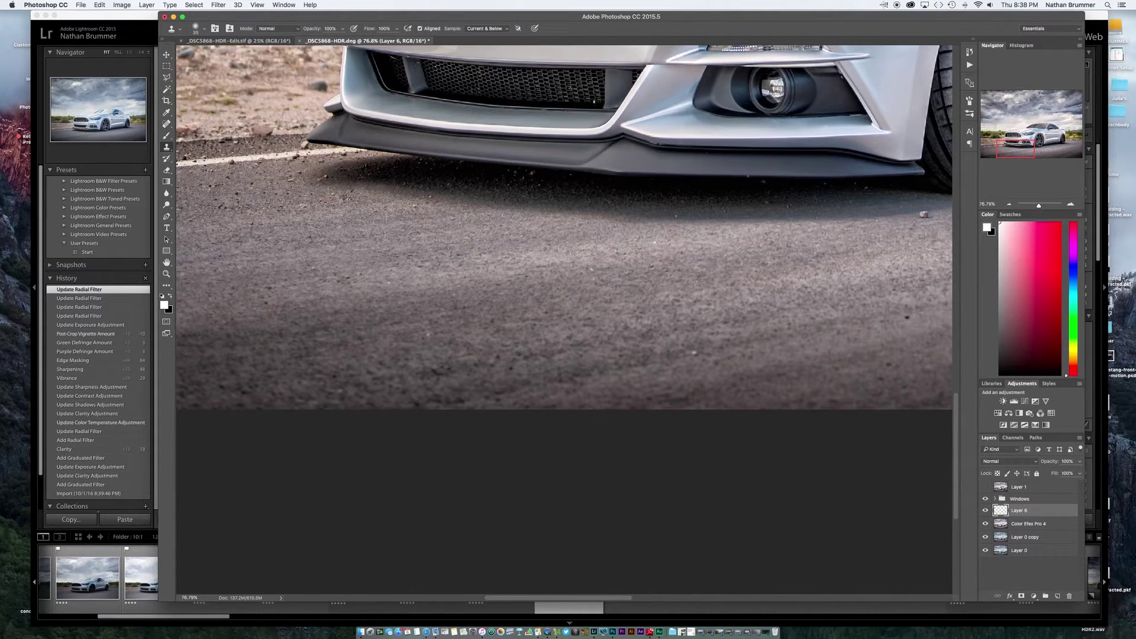
pyautogui.hscroll(15, 560, 378)
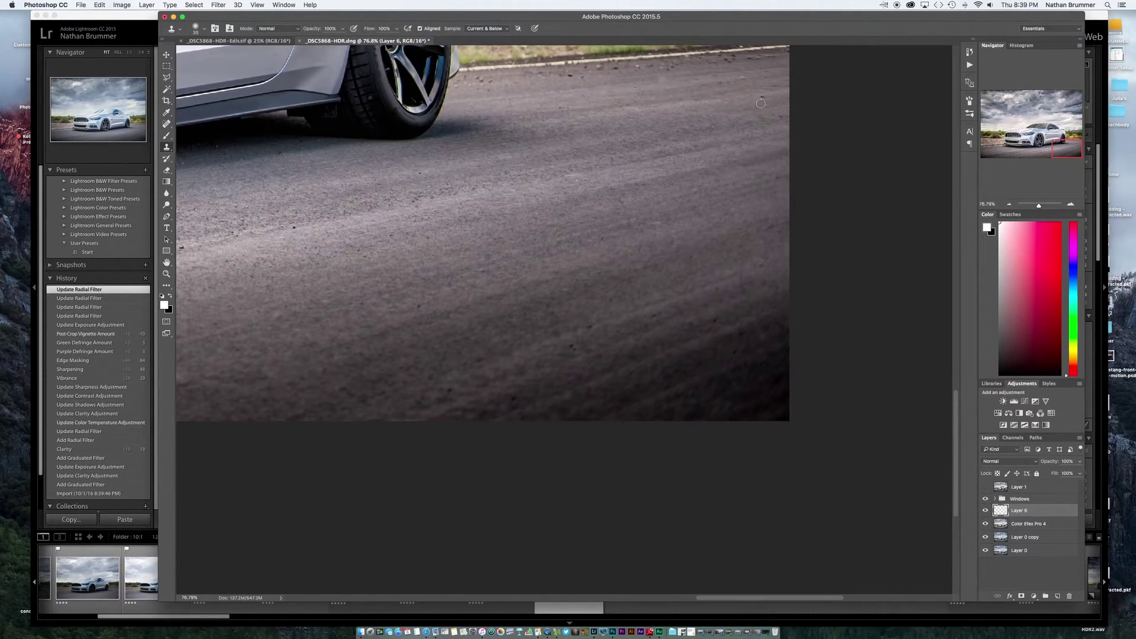
pyautogui.hscroll(-10, 535, 84)
pyautogui.scroll(-2, 505, 125)
pyautogui.hscroll(-10, 505, 124)
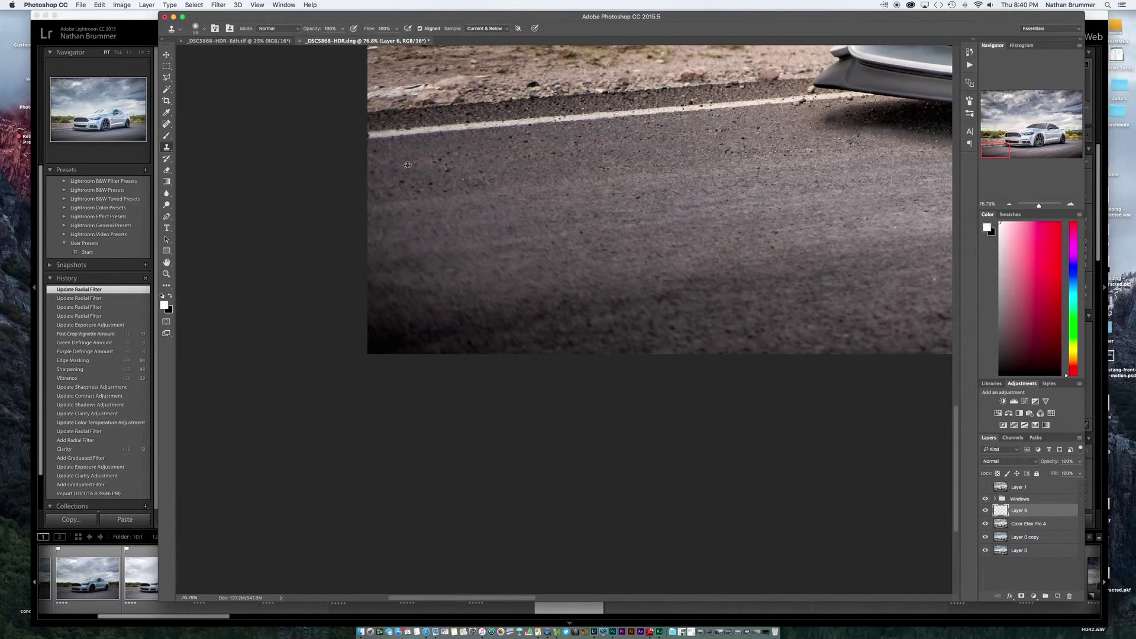
pyautogui.press('super+0')
pyautogui.click(984, 487)
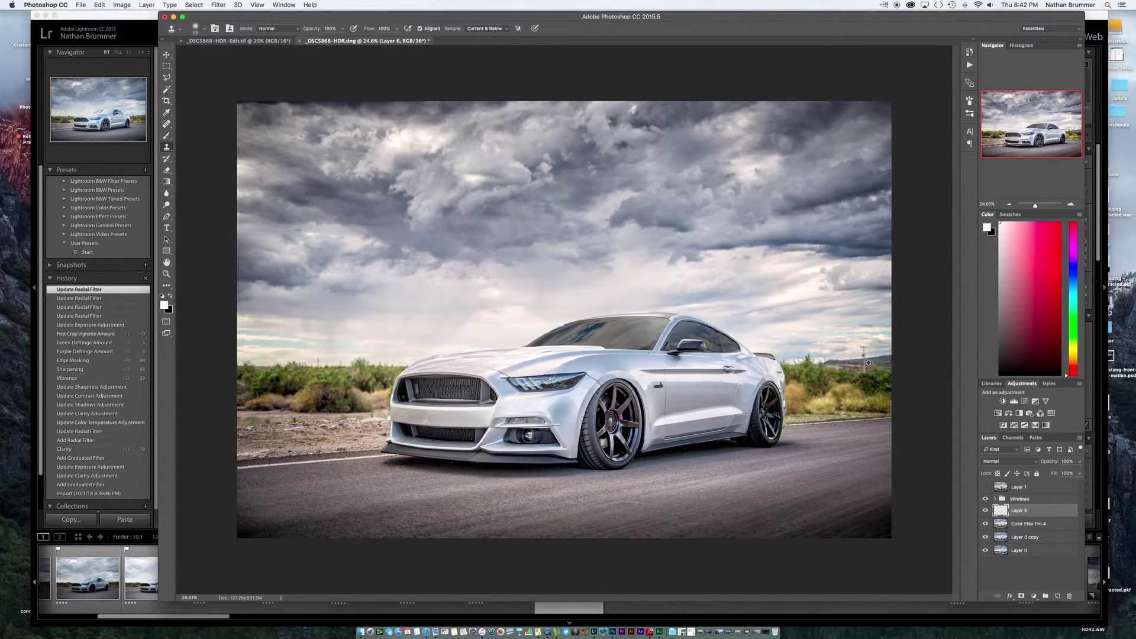
# - Clone surrounding sky over the utility pole's crossarm and upper shaft above the hill behind the car
pyautogui.scroll(5, 868, 362)
pyautogui.scroll(3, 868, 362)
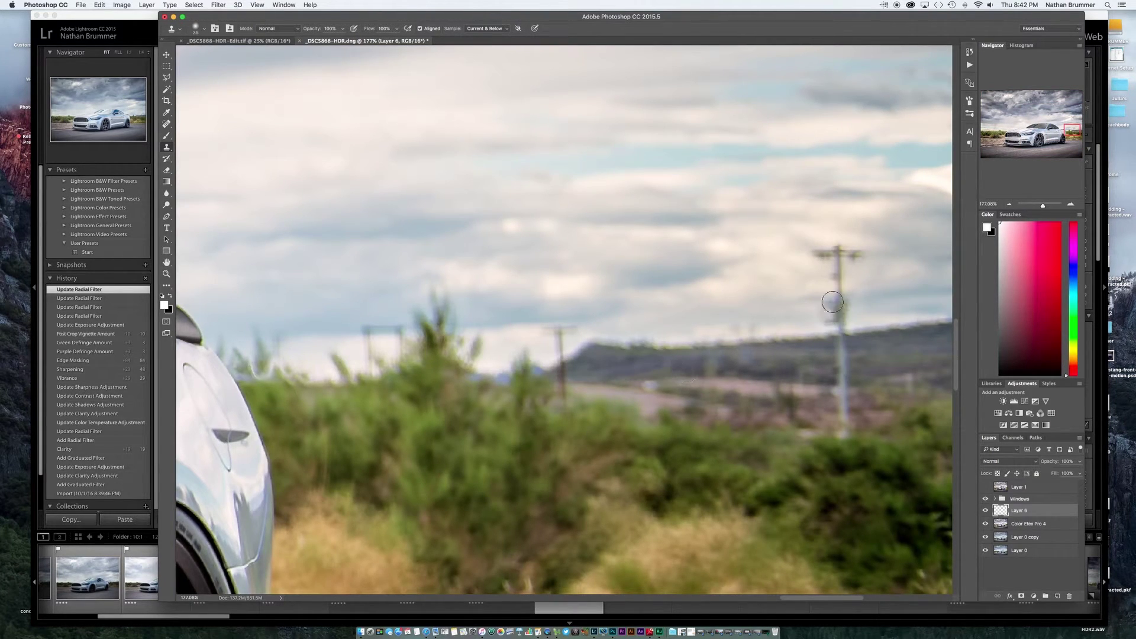
pyautogui.keyDown('alt'); pyautogui.click(895, 328); pyautogui.keyUp('alt')
pyautogui.moveTo(840, 331)
pyautogui.mouseDown()
pyautogui.moveTo(846, 313)
pyautogui.moveTo(830, 305)
pyautogui.moveTo(839, 300)
pyautogui.moveTo(807, 317)
pyautogui.mouseUp()
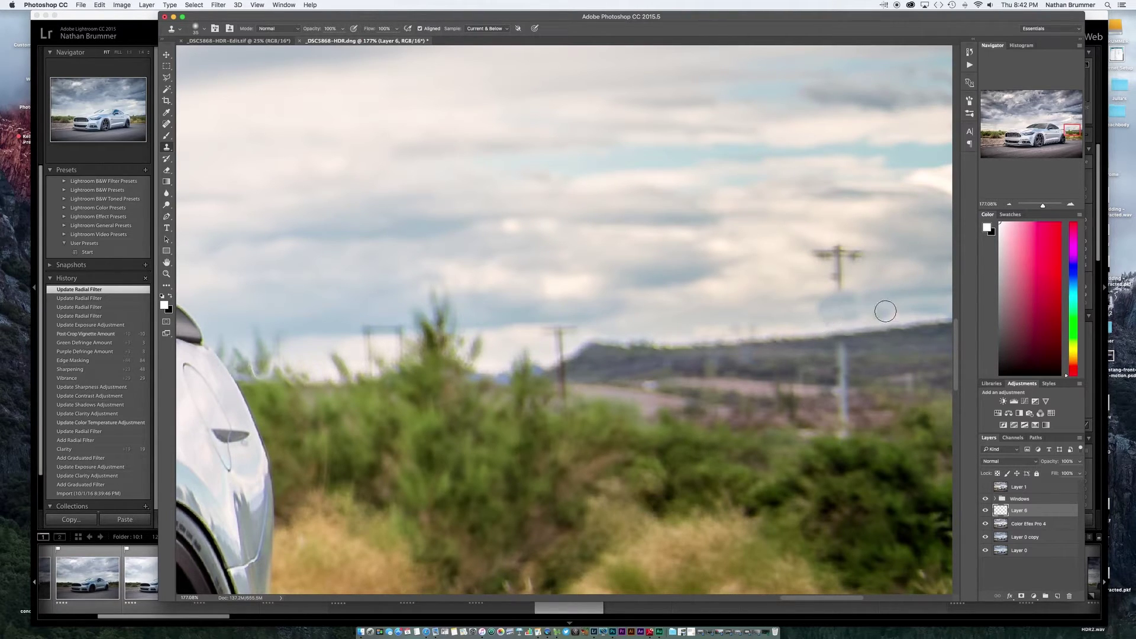
pyautogui.keyDown('alt'); pyautogui.click(788, 303); pyautogui.keyUp('alt')
pyautogui.moveTo(821, 300); pyautogui.dragTo(827, 320)
pyautogui.keyDown('alt'); pyautogui.click(798, 272); pyautogui.keyUp('alt')
pyautogui.moveTo(796, 261)
pyautogui.mouseDown()
pyautogui.moveTo(850, 254)
pyautogui.moveTo(840, 249)
pyautogui.moveTo(839, 283)
pyautogui.mouseUp()
pyautogui.keyDown('alt'); pyautogui.click(862, 221); pyautogui.keyUp('alt')
pyautogui.keyDown('alt'); pyautogui.click(822, 234); pyautogui.keyUp('alt')
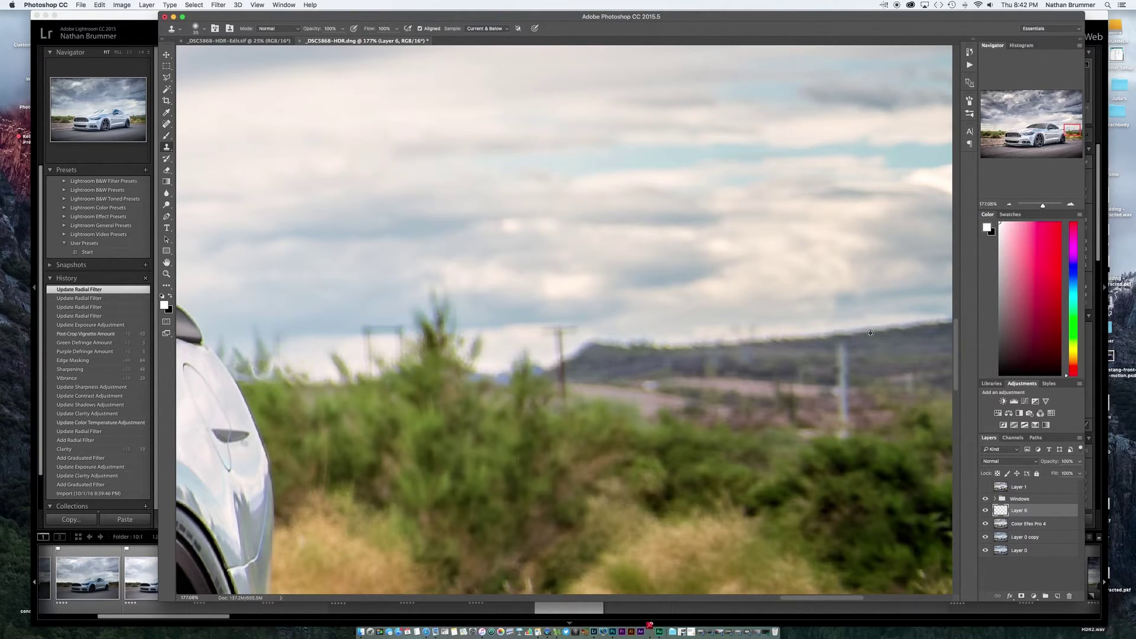
# - Clone the hillside and brush over the remaining lower section of the utility pole
pyautogui.moveTo(841, 338)
pyautogui.mouseDown()
pyautogui.moveTo(842, 408)
pyautogui.moveTo(854, 391)
pyautogui.moveTo(847, 415)
pyautogui.moveTo(834, 412)
pyautogui.mouseUp()
pyautogui.keyDown('alt'); pyautogui.click(893, 386); pyautogui.keyUp('alt')
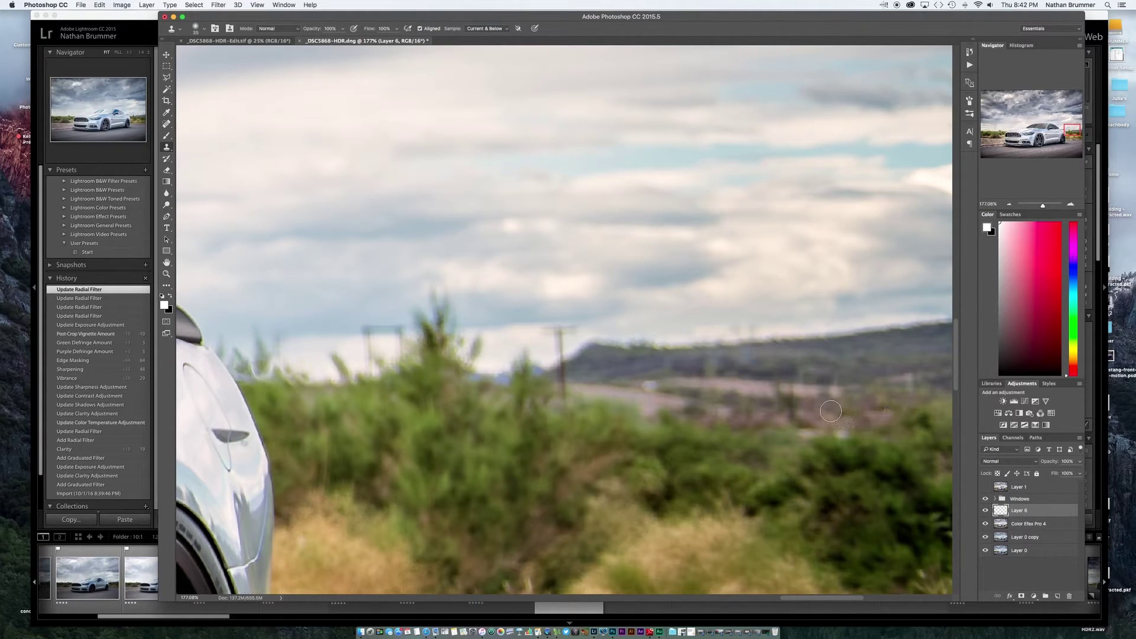
pyautogui.scroll(-5, 821, 400)
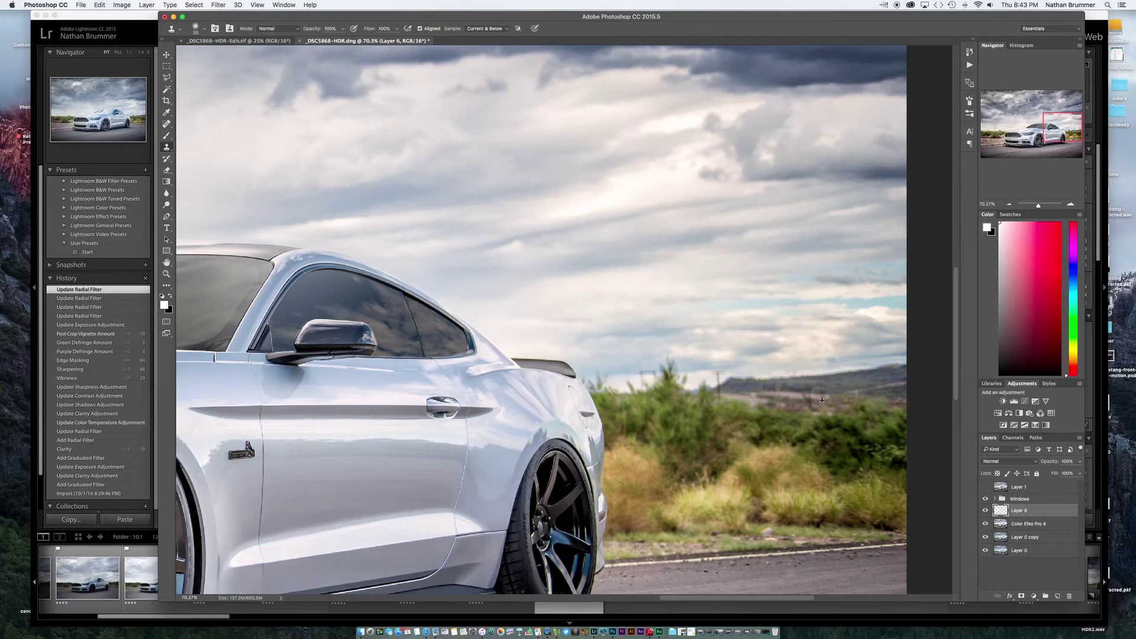
pyautogui.scroll(-4, 822, 401)
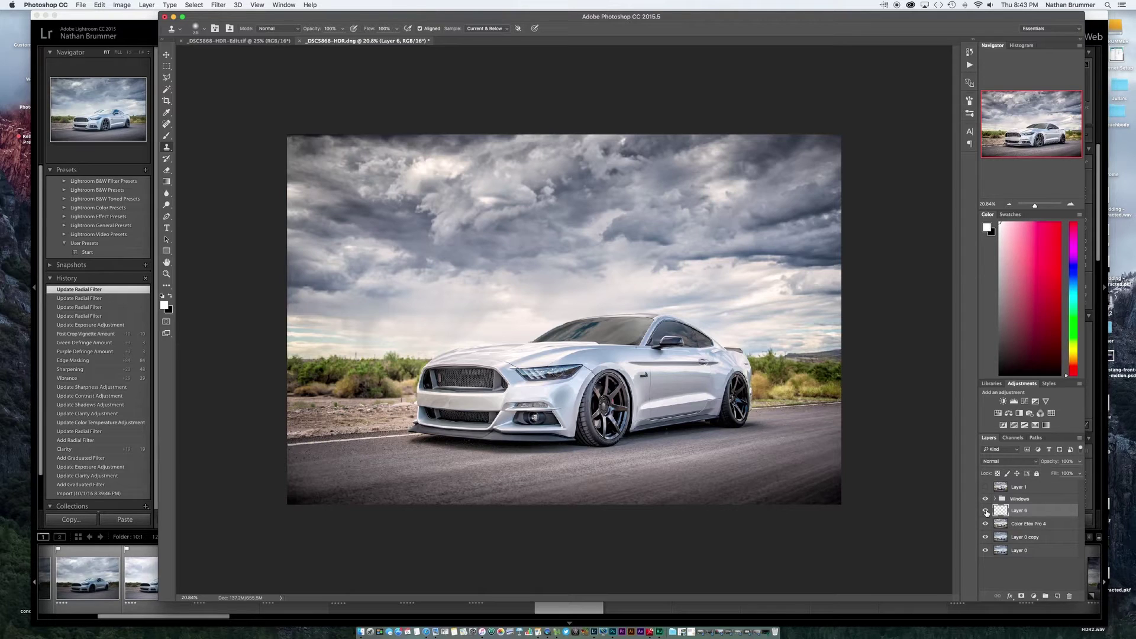
# - Compare the cleanup by toggling Layer 6, and check the edit against Layer 1, leaving Layer 1 hidden
pyautogui.click(986, 511)
pyautogui.click(985, 511)
pyautogui.click(1038, 487)
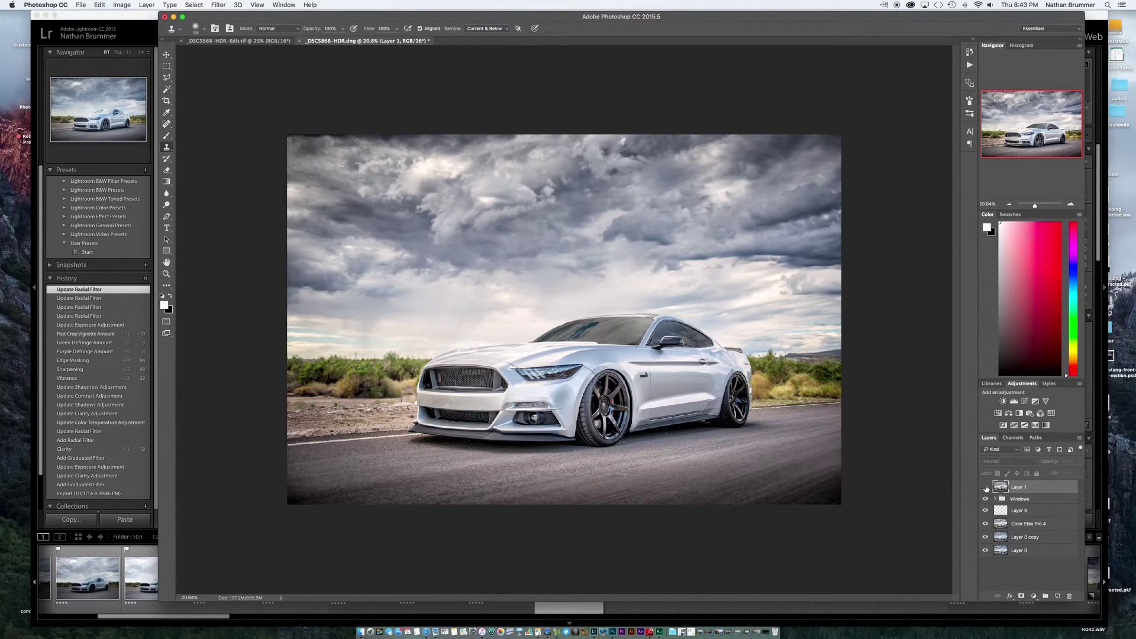
pyautogui.click(986, 487)
pyautogui.click(985, 487)
pyautogui.click(986, 487)
pyautogui.click(985, 486)
pyautogui.click(986, 487)
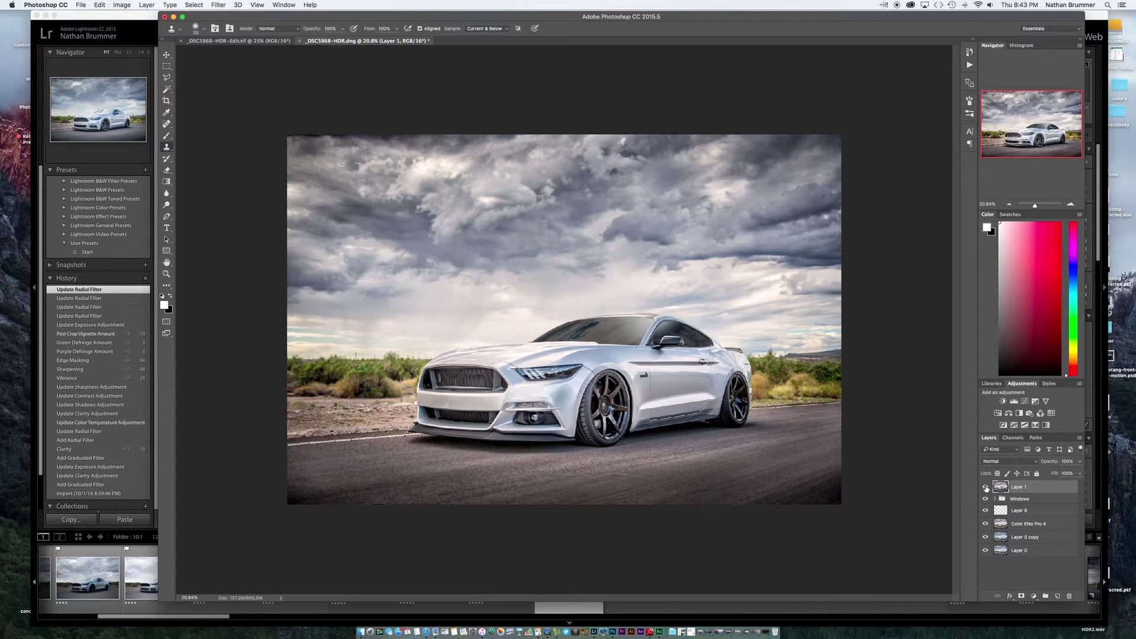
pyautogui.click(984, 487)
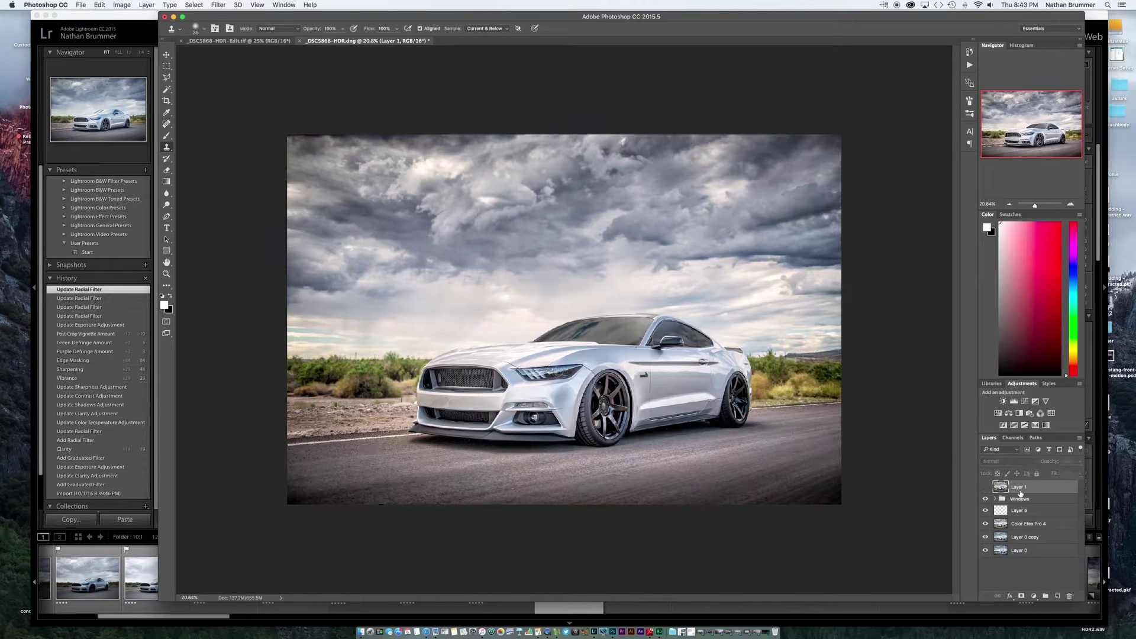
# - Add a Curves adjustment above the Windows group, pull the midtones down to darken the photo, and invert its mask to black
pyautogui.click(1034, 500)
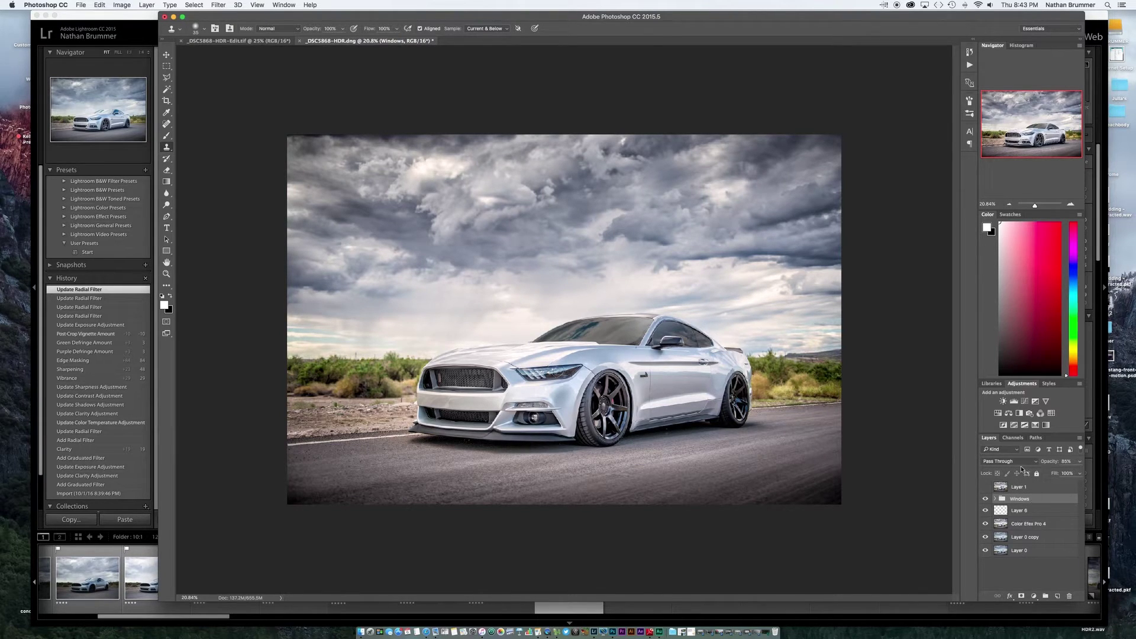
pyautogui.click(1025, 402)
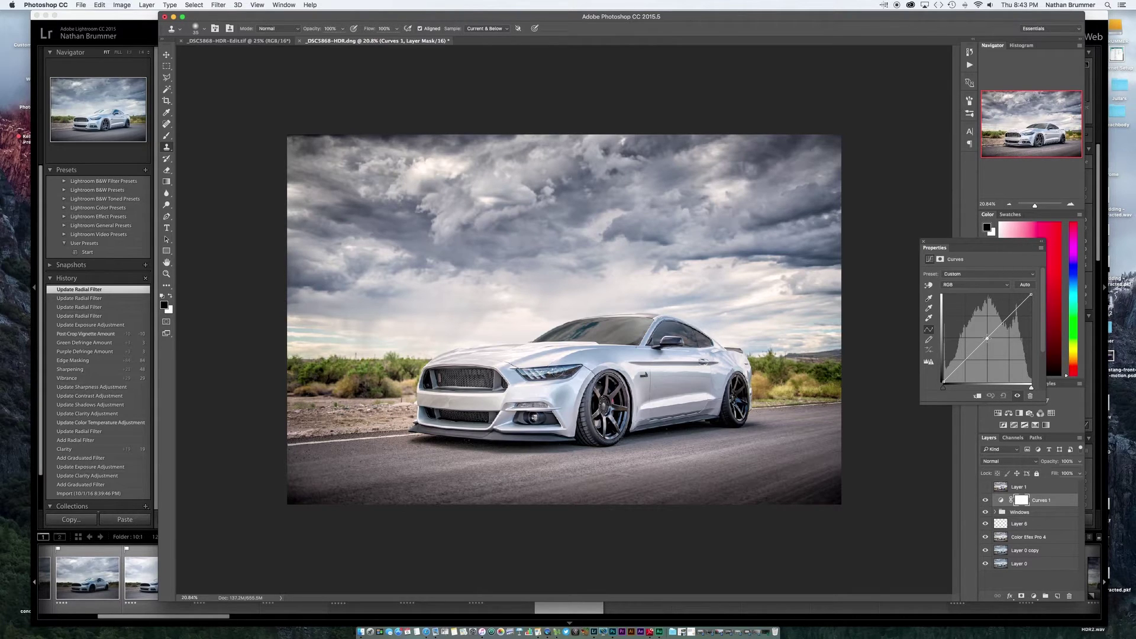
pyautogui.moveTo(986, 338); pyautogui.dragTo(991, 344)
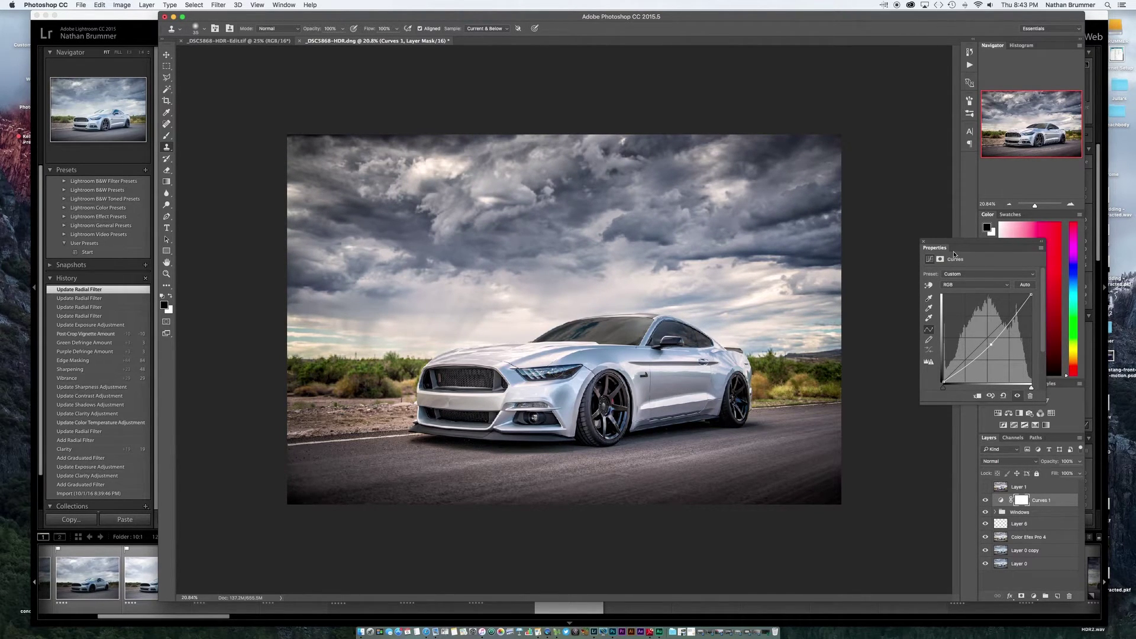
pyautogui.click(923, 243)
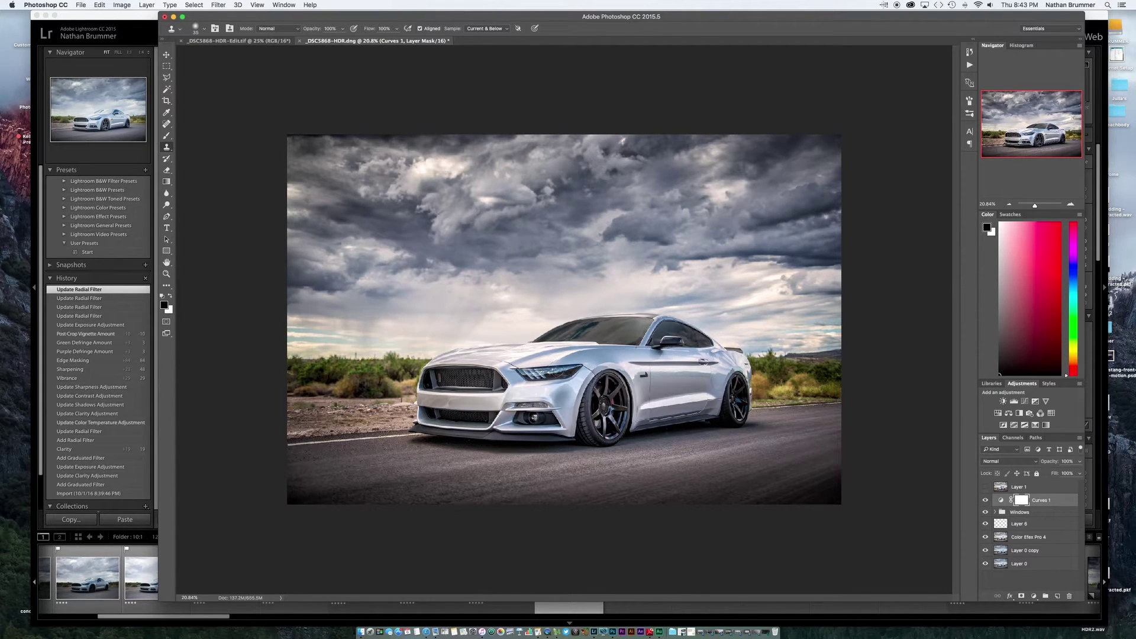
pyautogui.press('super+i')
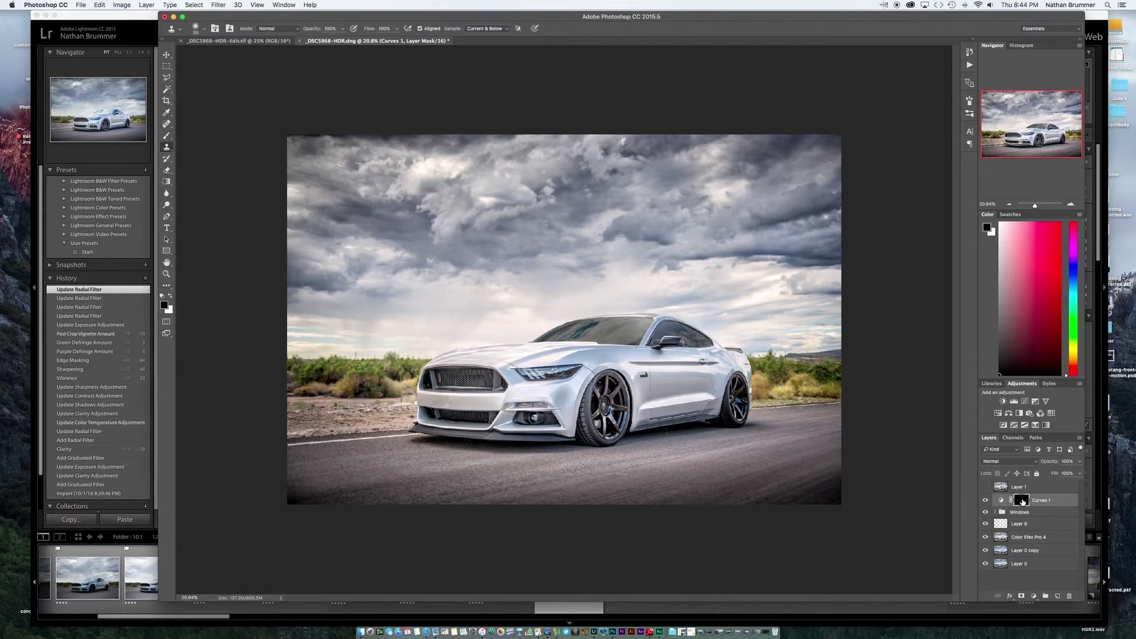
# - Paint white on the Curves 1 mask with an enlarged brush to darken the road around the car, and compare the result with the layer hidden
pyautogui.press('b')
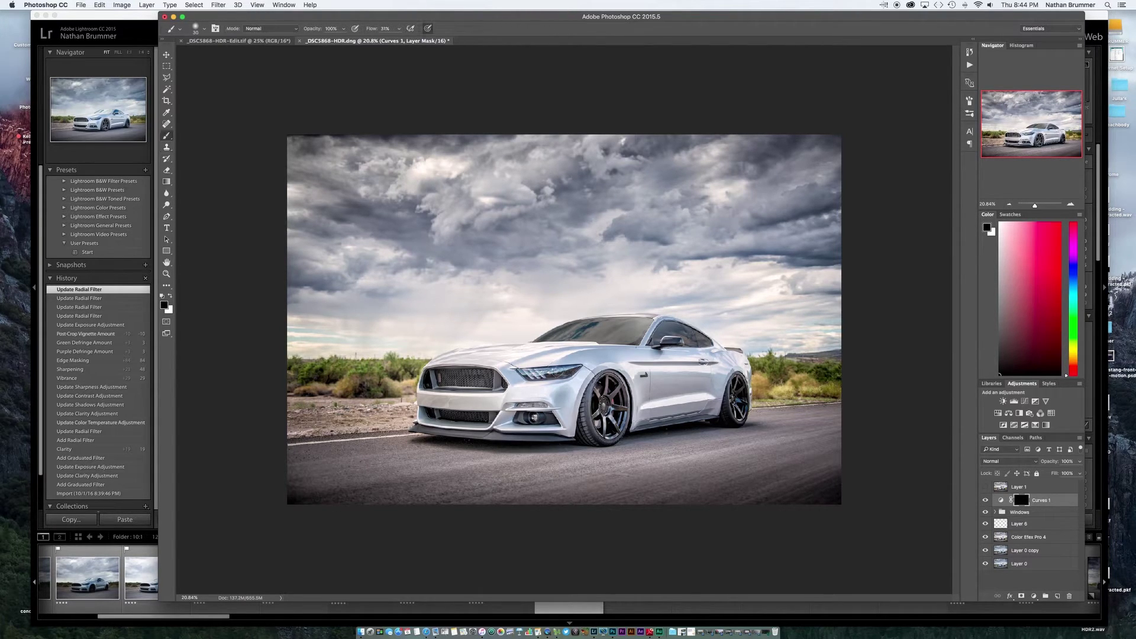
pyautogui.press(']')
pyautogui.press(']')
pyautogui.press(']')
pyautogui.press(']')
pyautogui.press(']')
pyautogui.press(']')
pyautogui.press(']')
pyautogui.press(']')
pyautogui.press(']')
pyautogui.press(']')
pyautogui.press(']')
pyautogui.press(']')
pyautogui.press(']')
pyautogui.press(']')
pyautogui.press('x')
pyautogui.moveTo(405, 461)
pyautogui.mouseDown()
pyautogui.moveTo(436, 466)
pyautogui.moveTo(342, 463)
pyautogui.moveTo(585, 477)
pyautogui.moveTo(581, 451)
pyautogui.moveTo(618, 469)
pyautogui.moveTo(609, 475)
pyautogui.moveTo(803, 432)
pyautogui.moveTo(695, 463)
pyautogui.moveTo(596, 473)
pyautogui.moveTo(426, 461)
pyautogui.moveTo(569, 473)
pyautogui.moveTo(810, 429)
pyautogui.moveTo(534, 469)
pyautogui.moveTo(396, 451)
pyautogui.moveTo(569, 475)
pyautogui.moveTo(723, 458)
pyautogui.moveTo(780, 435)
pyautogui.moveTo(512, 479)
pyautogui.moveTo(474, 478)
pyautogui.mouseUp()
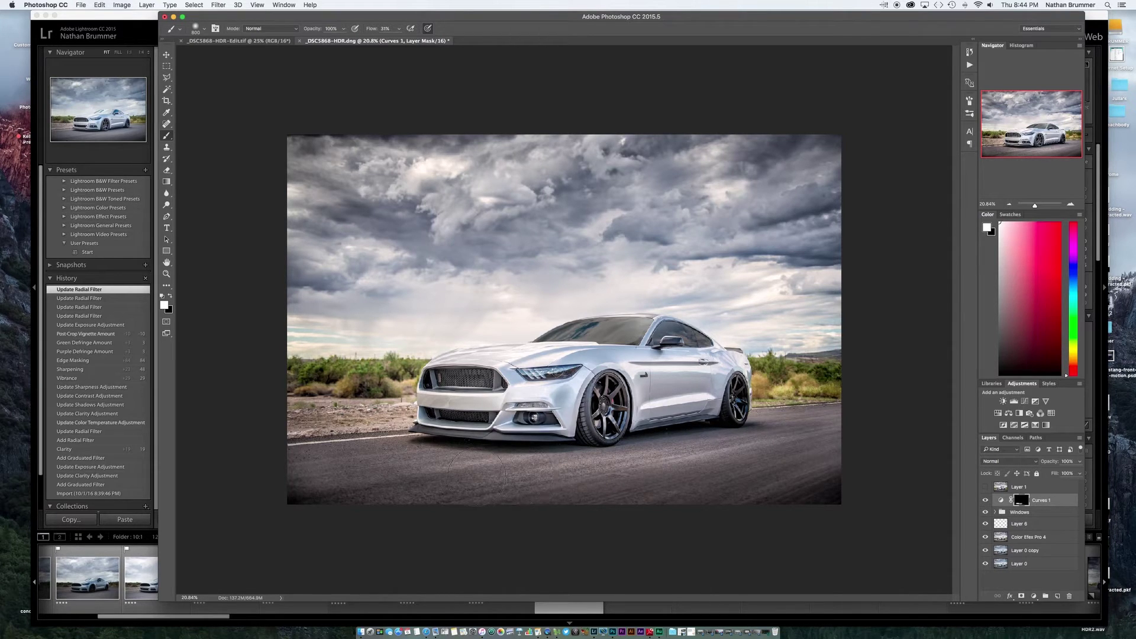
pyautogui.moveTo(650, 467)
pyautogui.mouseDown()
pyautogui.moveTo(766, 447)
pyautogui.moveTo(768, 430)
pyautogui.moveTo(749, 471)
pyautogui.moveTo(726, 459)
pyautogui.moveTo(797, 434)
pyautogui.moveTo(526, 473)
pyautogui.moveTo(406, 468)
pyautogui.moveTo(557, 473)
pyautogui.moveTo(731, 447)
pyautogui.mouseUp()
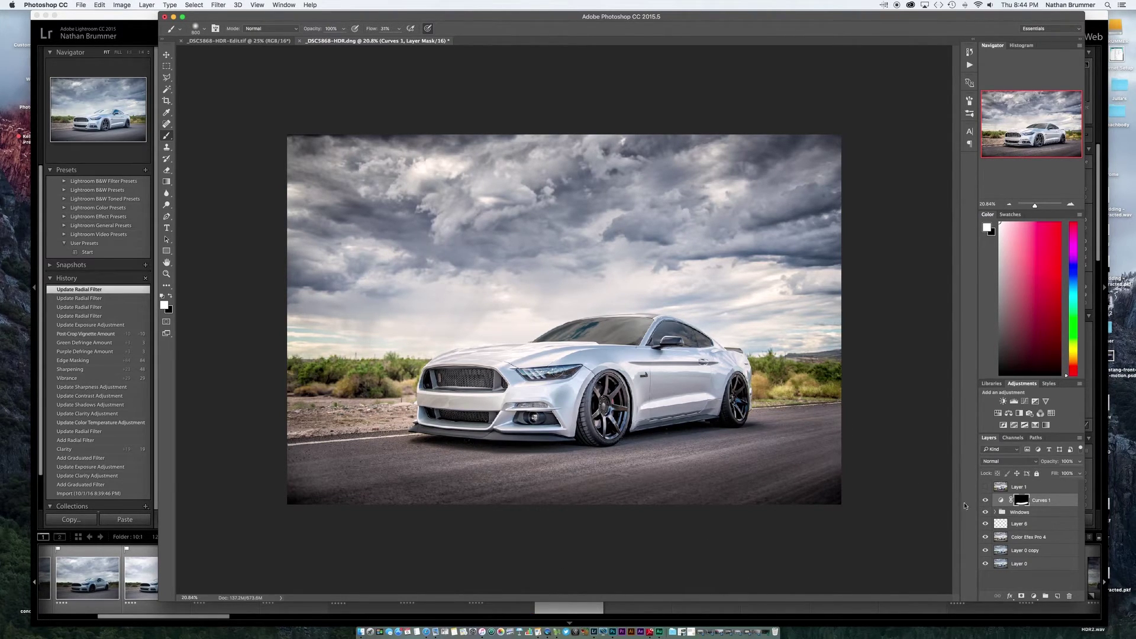
pyautogui.click(985, 500)
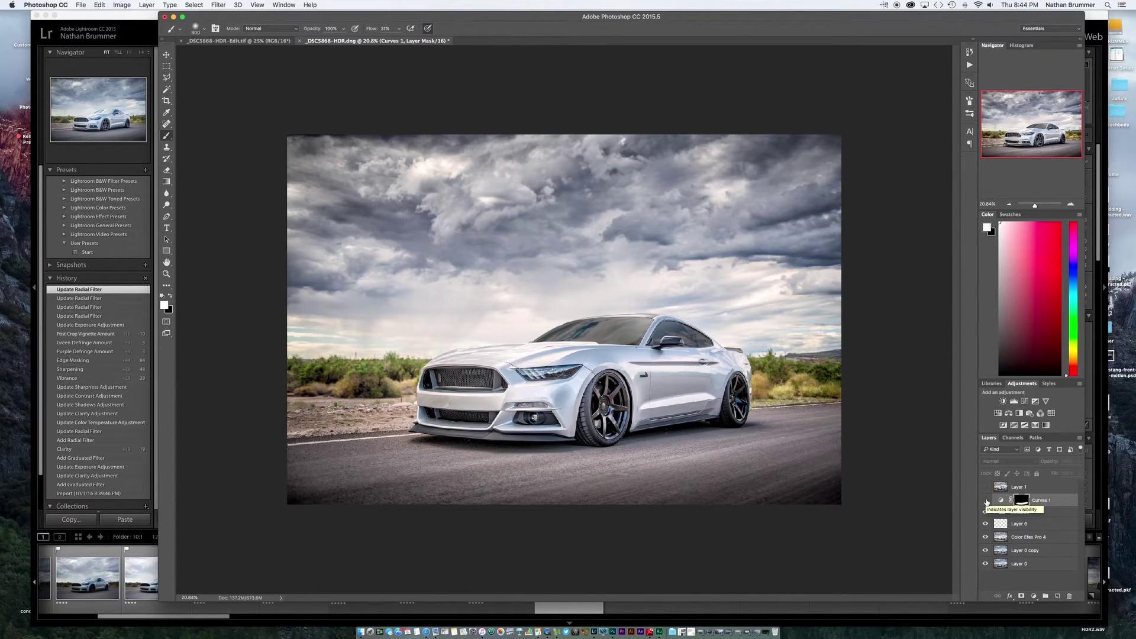
pyautogui.click(986, 501)
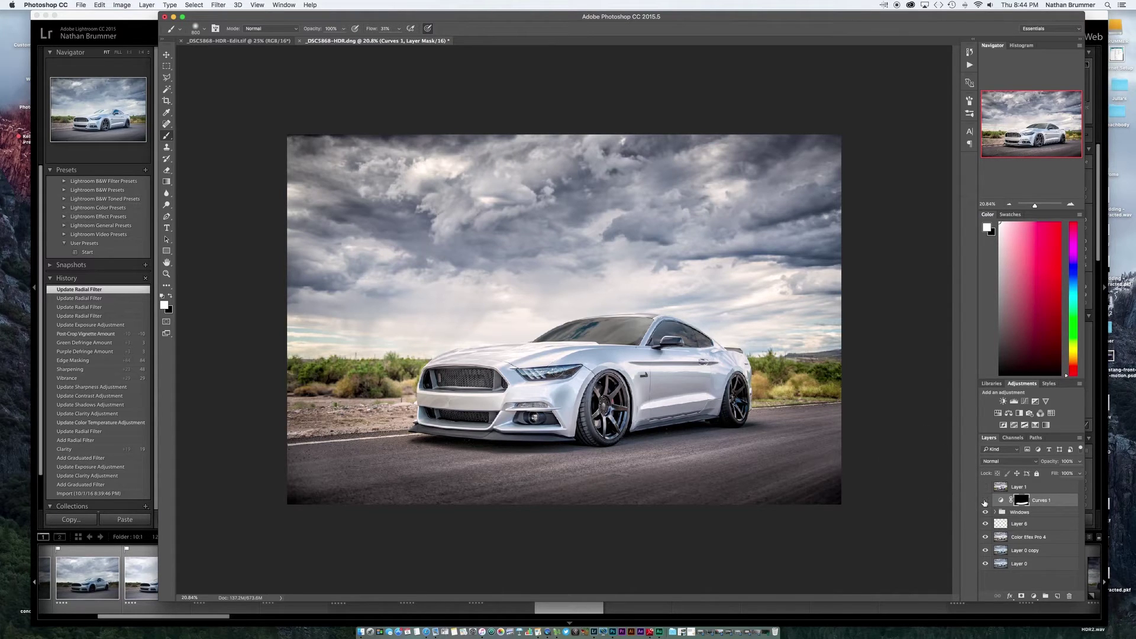
pyautogui.click(985, 501)
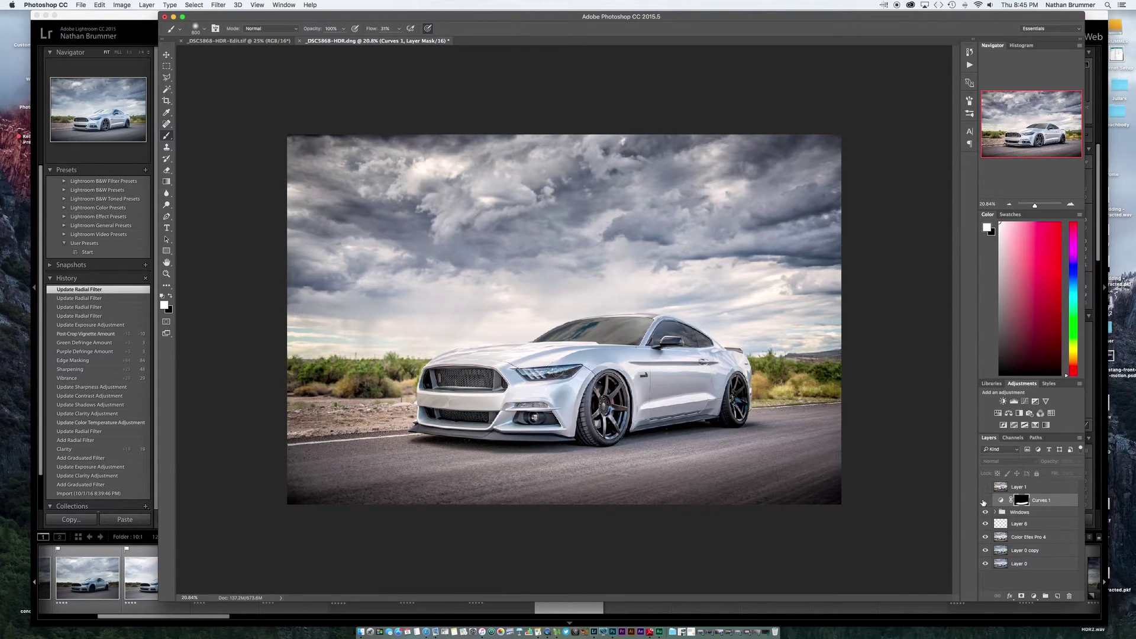
# - Show the Curves 1 adjustment again and stamp all visible layers into a new merged layer above it
pyautogui.click(985, 501)
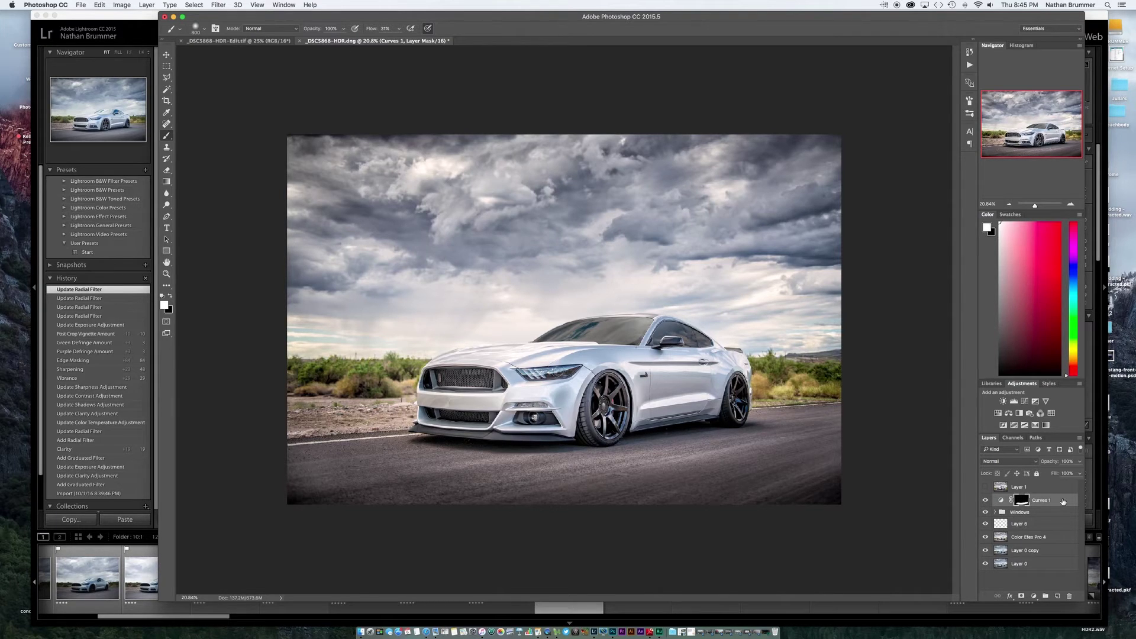
pyautogui.press('super+2')
pyautogui.press('super+alt+shift+e')
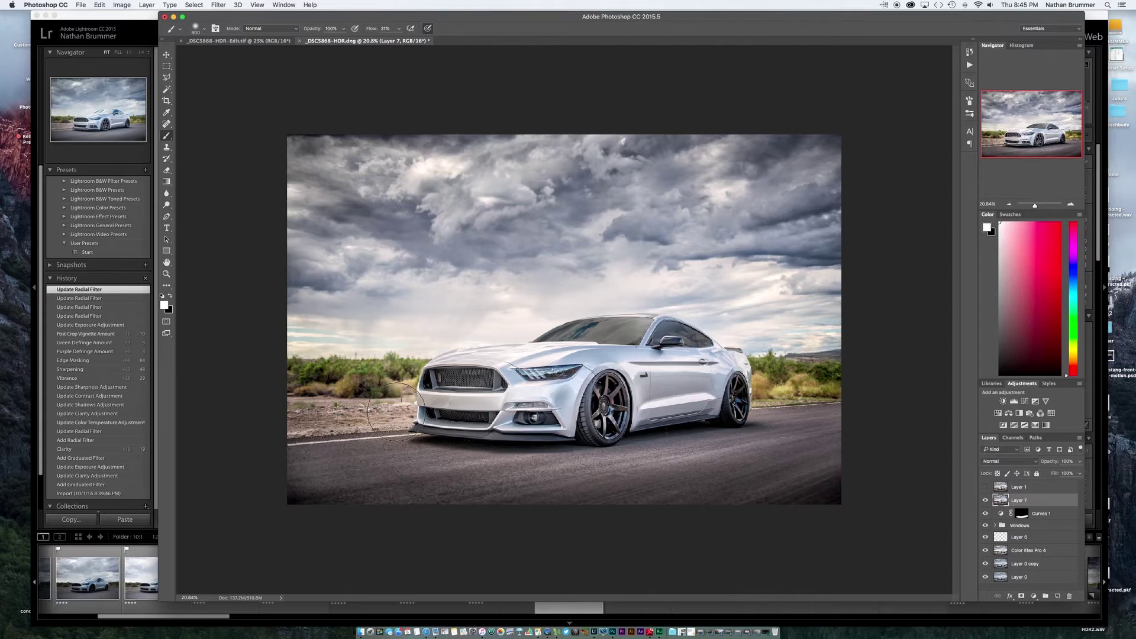
# - Lightly dodge the front headlight on the merged layer with the Dodge tool in the Midtones range
pyautogui.click(166, 205)
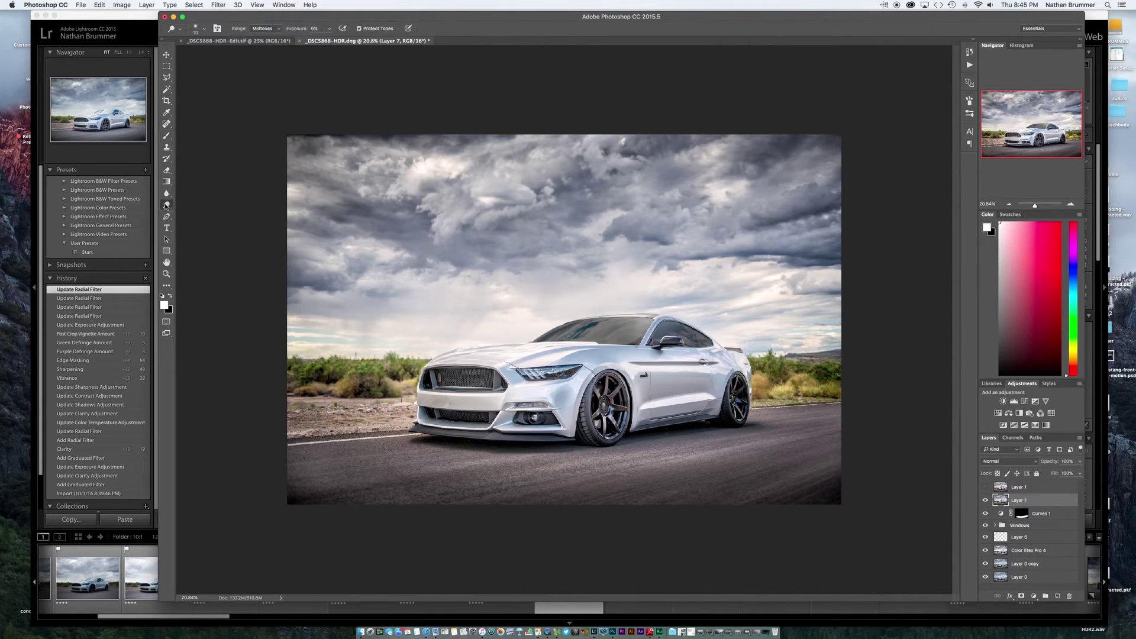
pyautogui.rightClick(166, 205)
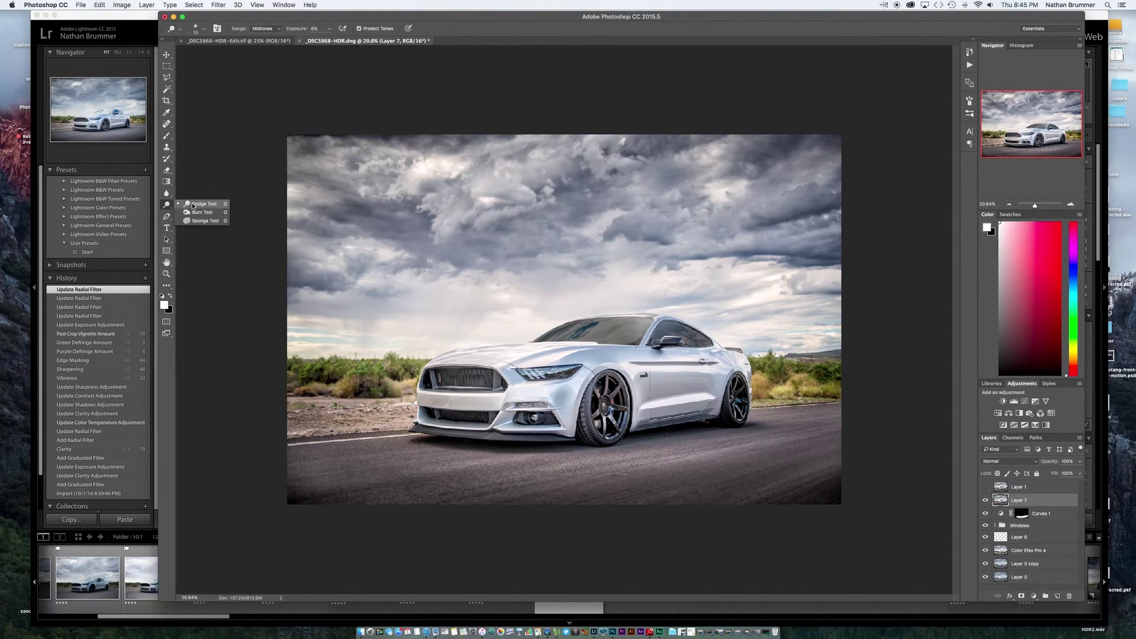
pyautogui.click(193, 205)
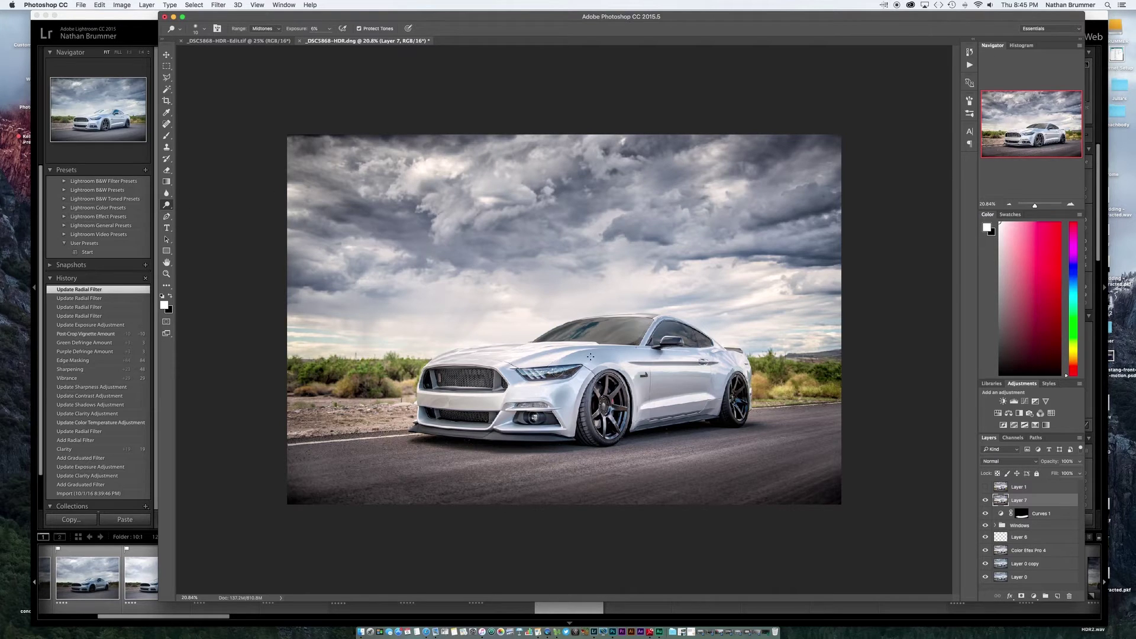
pyautogui.scroll(3, 575, 389)
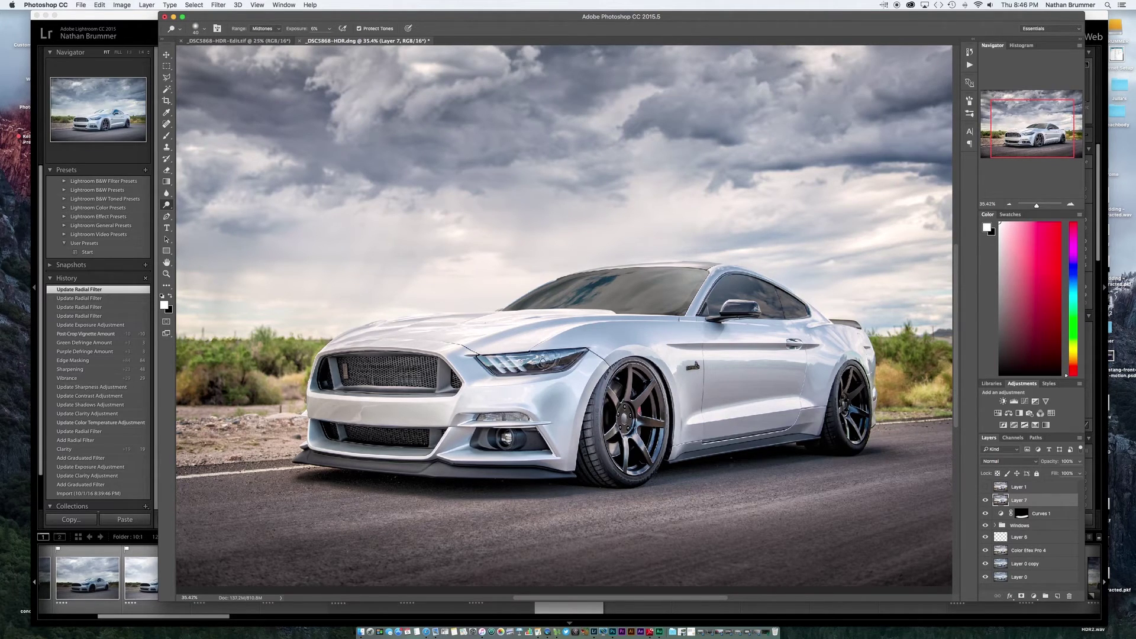
pyautogui.moveTo(543, 359); pyautogui.dragTo(542, 358)
# - Burn the headlight's inner end near the grille with the Burn tool in the Shadows range and a resized brush
pyautogui.rightClick(168, 207)
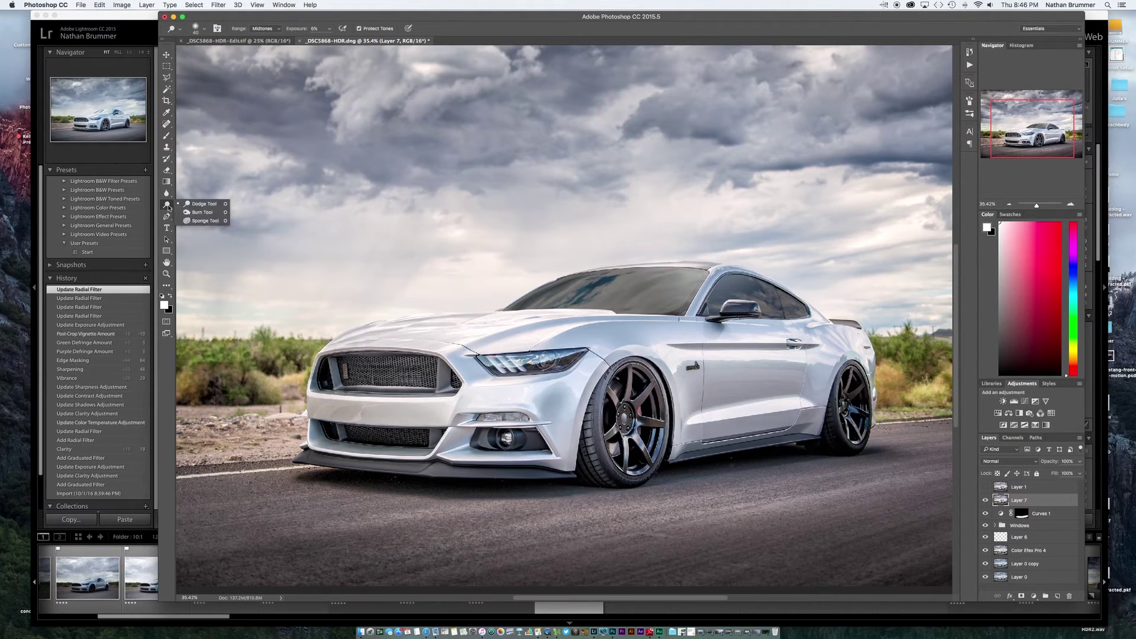
pyautogui.click(191, 214)
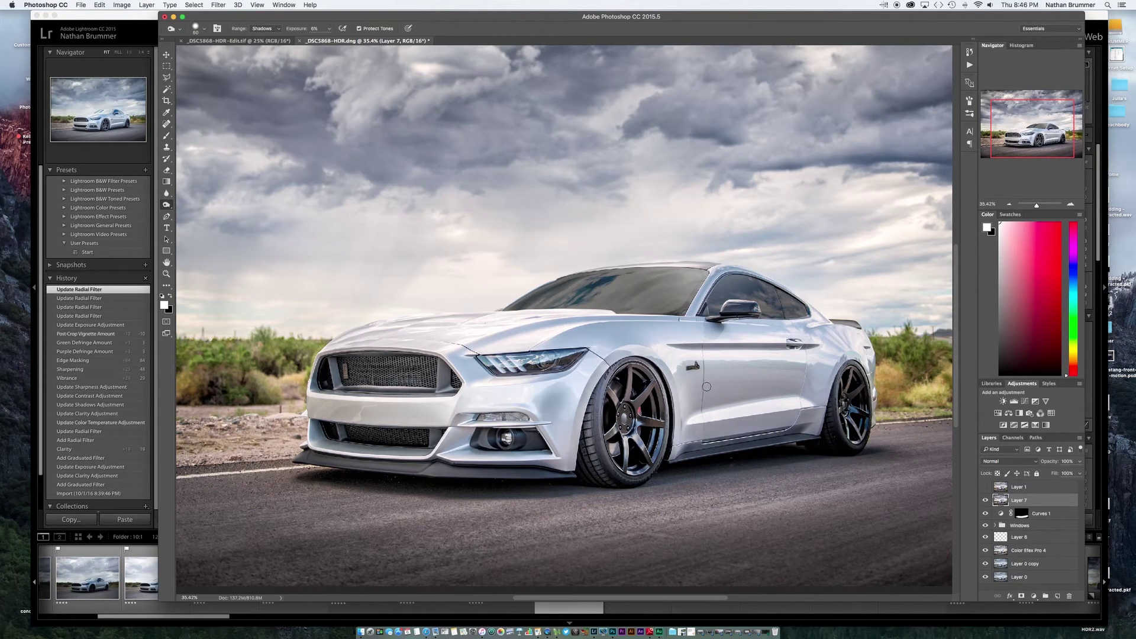
pyautogui.press(']')
pyautogui.press(']')
pyautogui.press(']')
pyautogui.press(']')
pyautogui.press(']')
pyautogui.press(']')
pyautogui.press(']')
pyautogui.press('[')
pyautogui.press('[')
pyautogui.press('[')
pyautogui.press('[')
pyautogui.press('[')
pyautogui.press('[')
pyautogui.press('[')
pyautogui.press('[')
pyautogui.press('[')
pyautogui.press('[')
pyautogui.press('[')
pyautogui.press('[')
pyautogui.scroll(6, 514, 376)
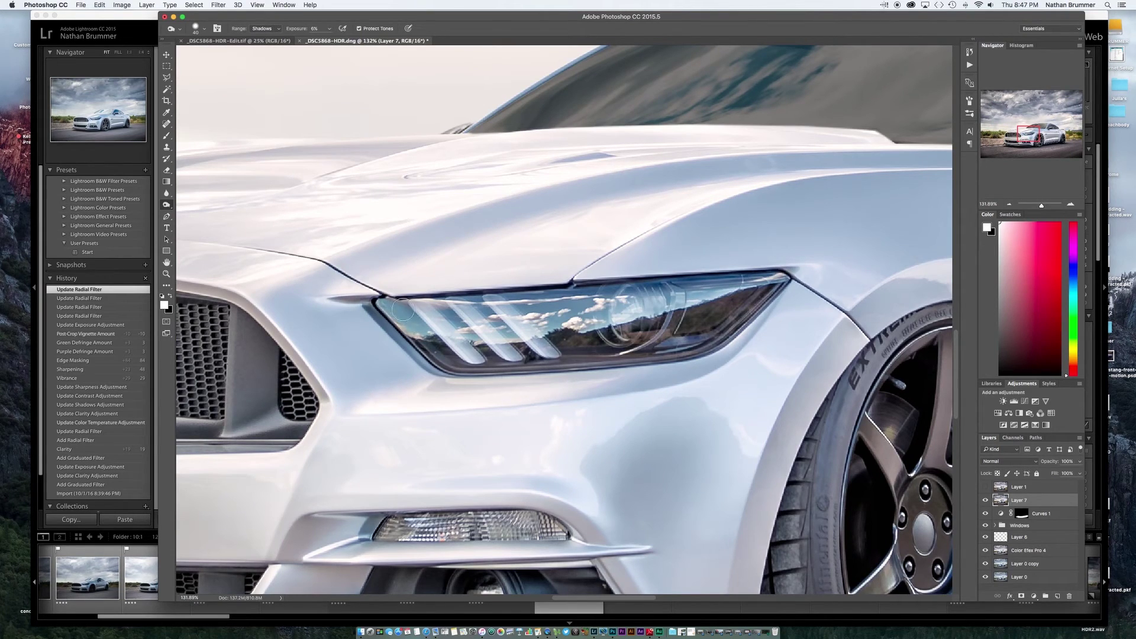
pyautogui.moveTo(405, 324); pyautogui.dragTo(454, 356)
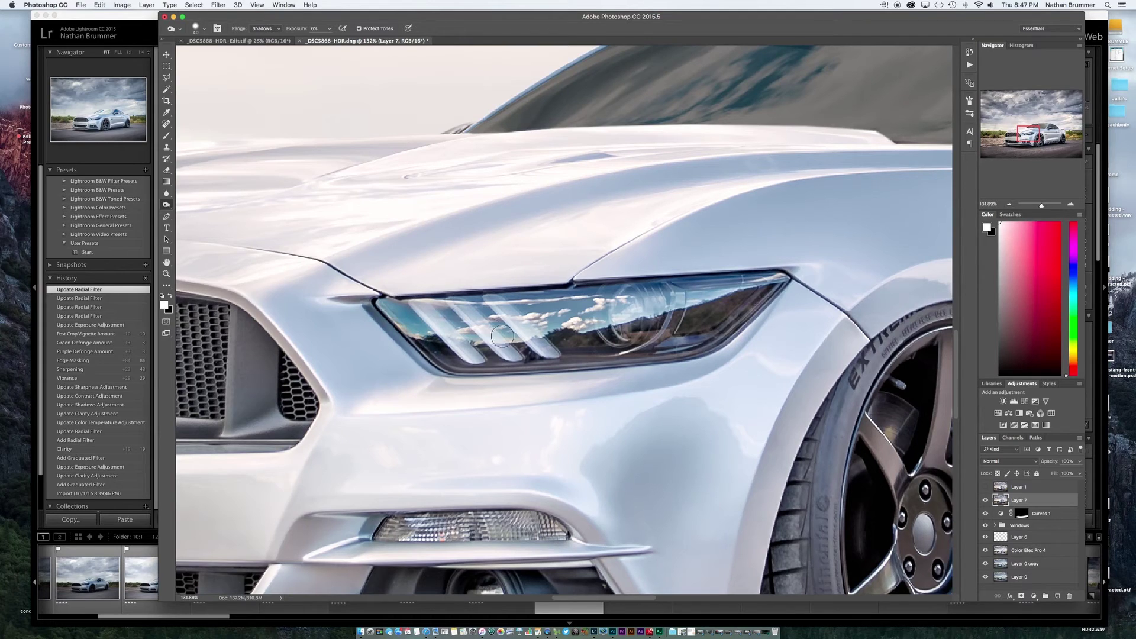
# - Burn the shadows across the rest of the headlight, adjusting to smaller brush sizes for the reflections and lens area
pyautogui.press('[')
pyautogui.press('[')
pyautogui.press('[')
pyautogui.moveTo(459, 324)
pyautogui.mouseDown()
pyautogui.moveTo(488, 357)
pyautogui.moveTo(619, 331)
pyautogui.mouseUp()
pyautogui.moveTo(613, 314)
pyautogui.mouseDown()
pyautogui.moveTo(723, 317)
pyautogui.moveTo(645, 320)
pyautogui.moveTo(657, 336)
pyautogui.moveTo(660, 307)
pyautogui.moveTo(738, 296)
pyautogui.moveTo(711, 329)
pyautogui.mouseUp()
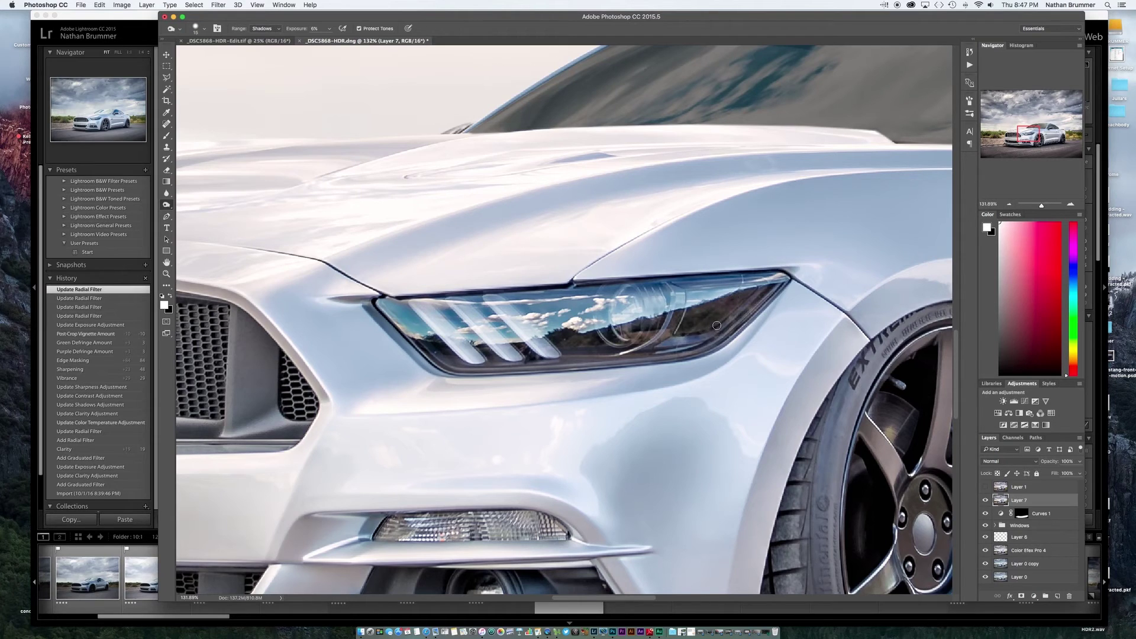
pyautogui.press(']')
pyautogui.press(']')
pyautogui.moveTo(574, 338)
pyautogui.mouseDown()
pyautogui.moveTo(639, 342)
pyautogui.moveTo(712, 323)
pyautogui.moveTo(644, 342)
pyautogui.mouseUp()
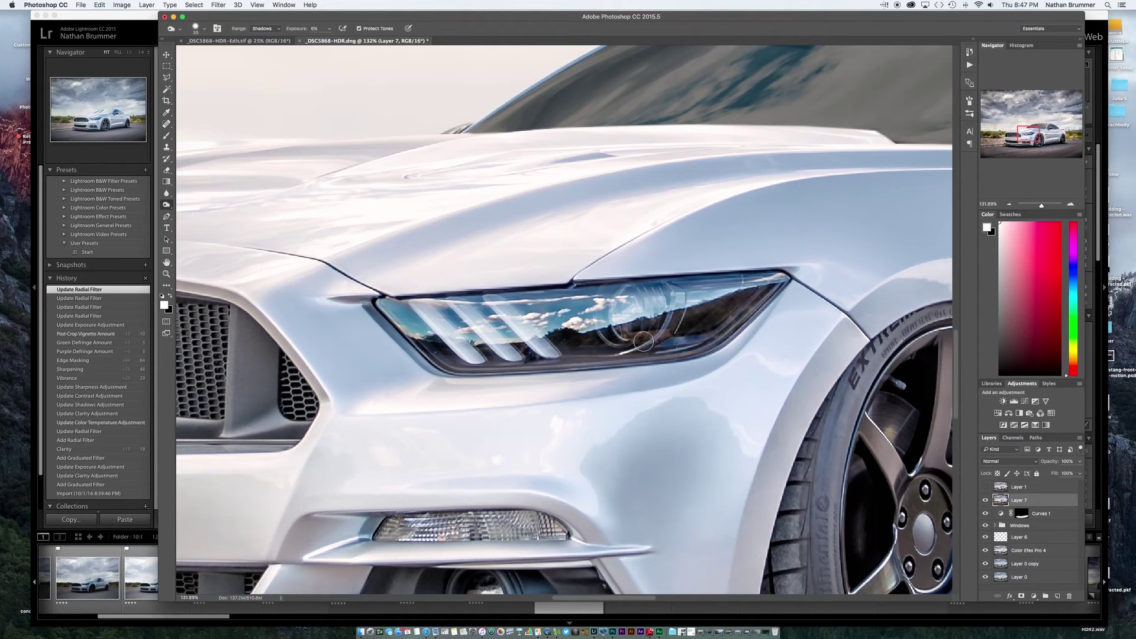
# - Clone out the dark figure reflected between the headlight bars on a new empty layer, with the Clone Stamp flow reduced to 64%
pyautogui.scroll(8, 528, 346)
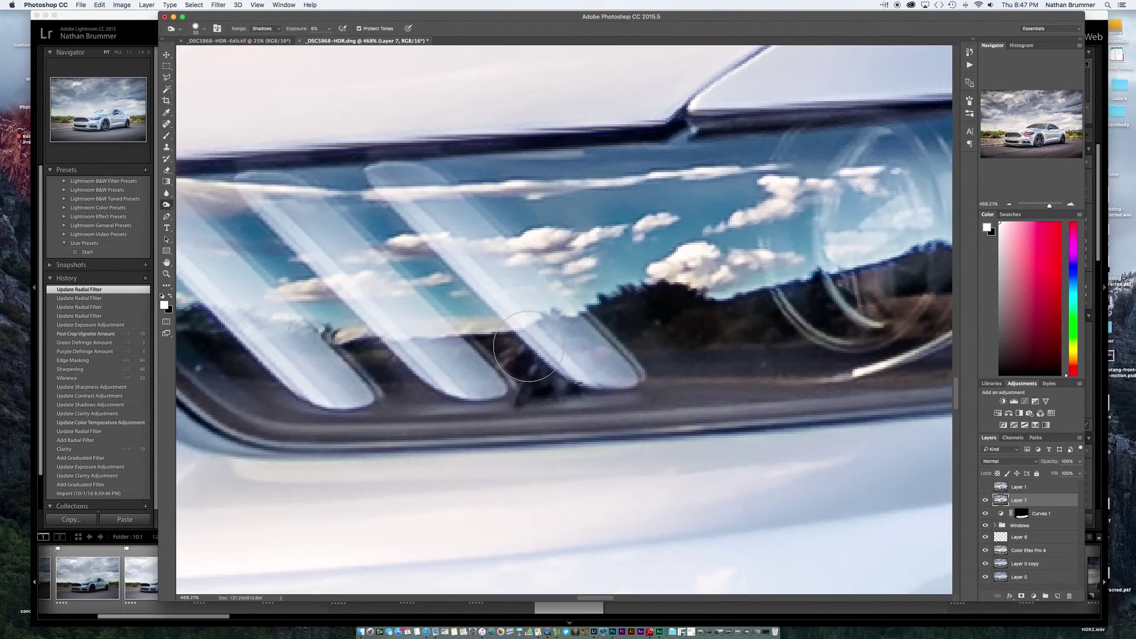
pyautogui.scroll(-3, 528, 346)
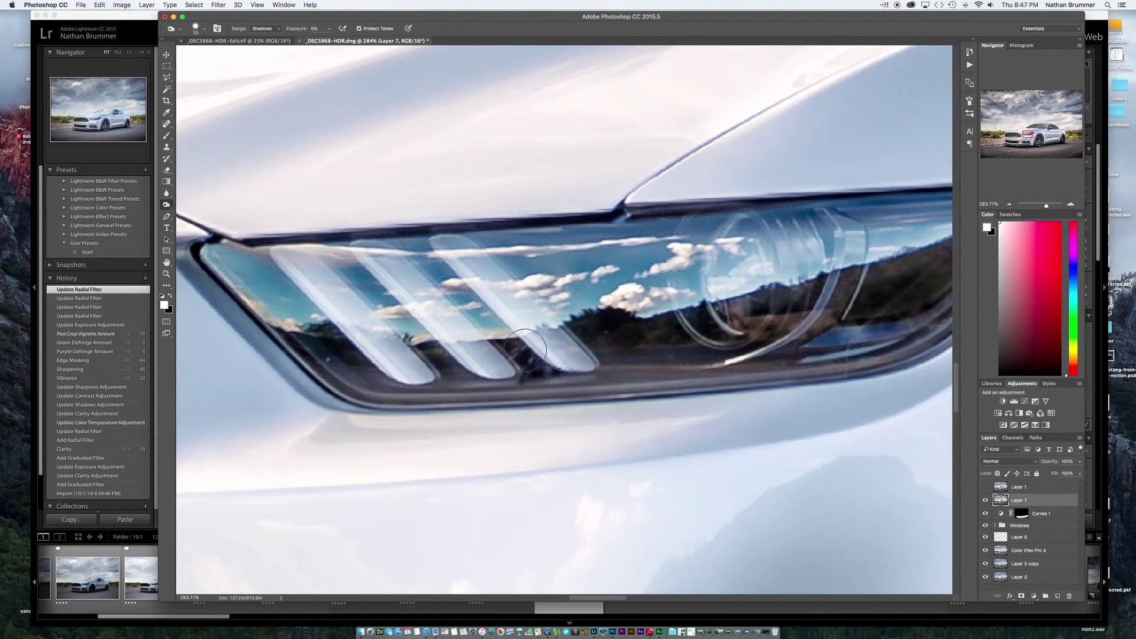
pyautogui.click(166, 147)
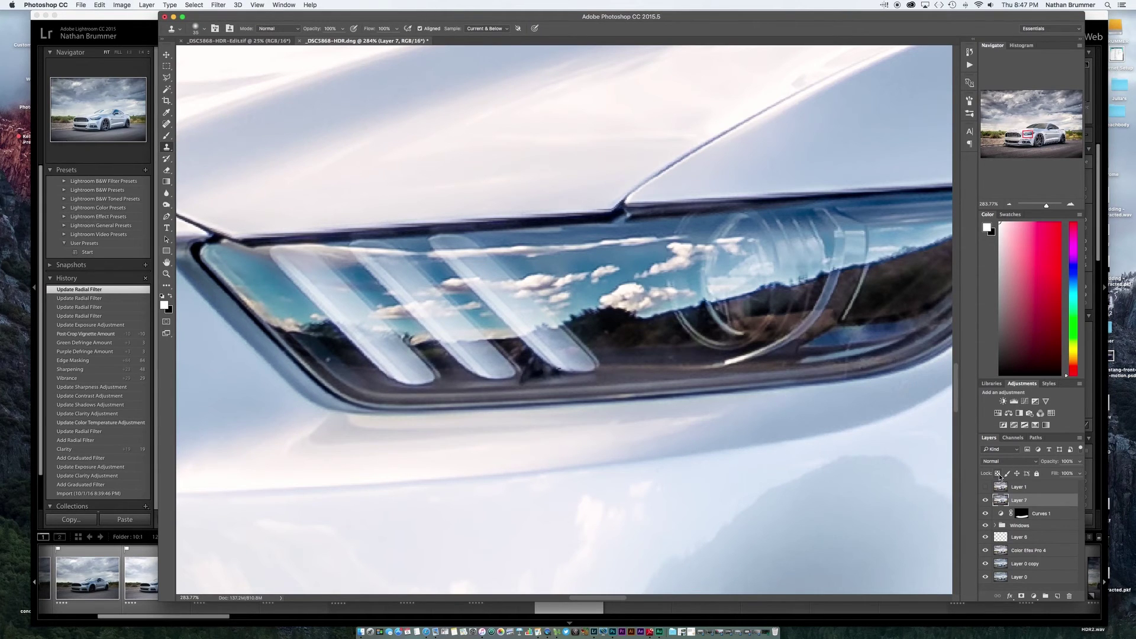
pyautogui.click(1057, 596)
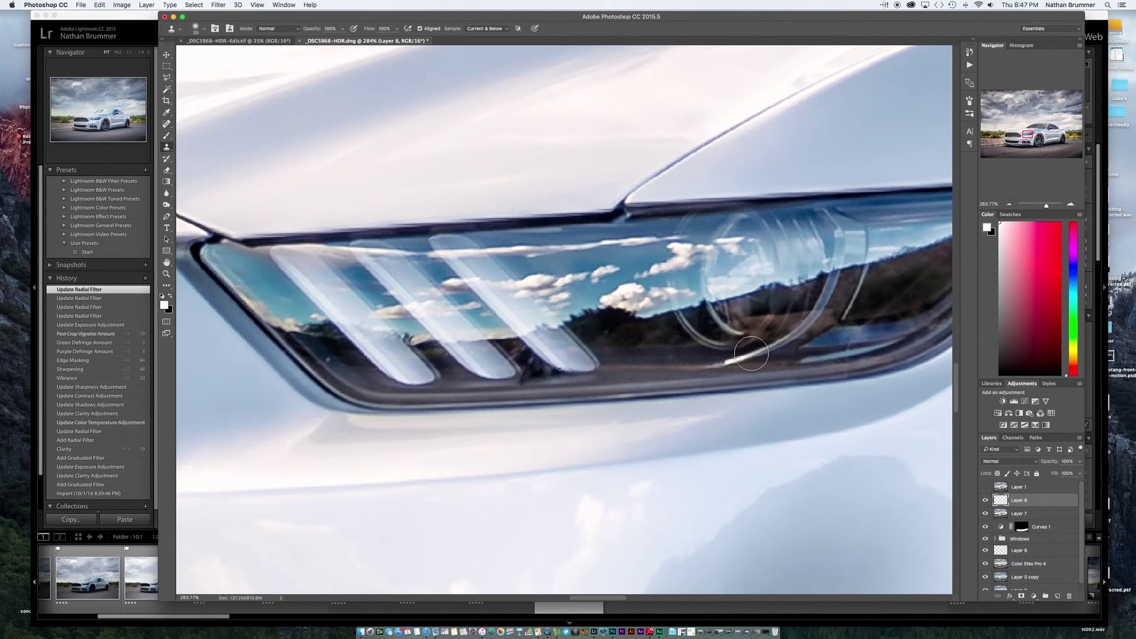
pyautogui.moveTo(369, 30); pyautogui.dragTo(351, 31)
pyautogui.moveTo(522, 353); pyautogui.dragTo(539, 377)
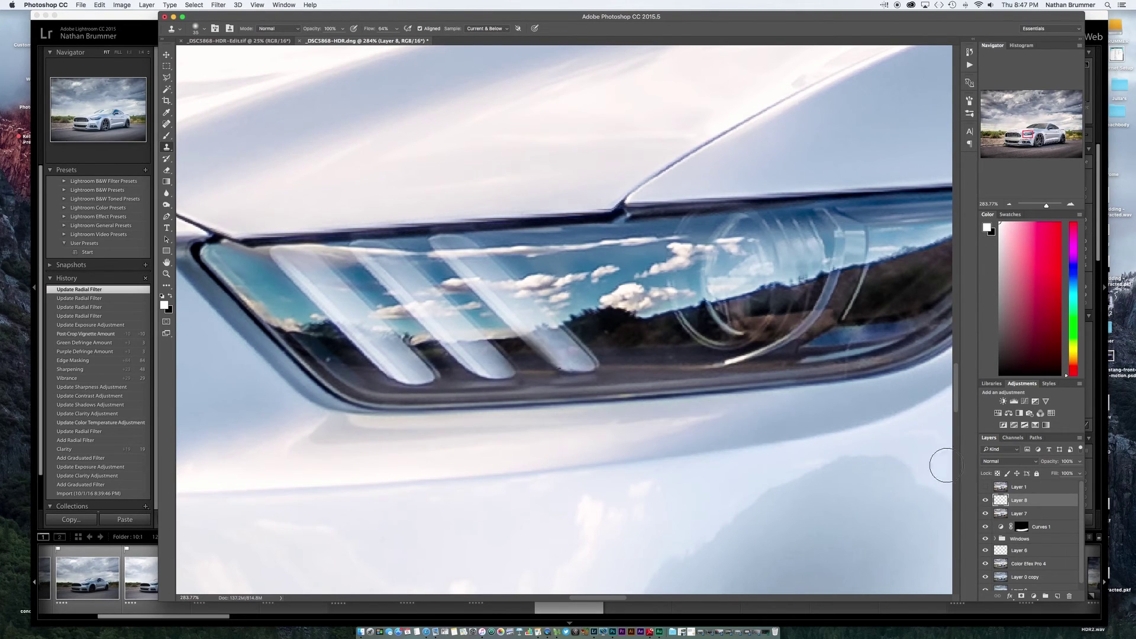
# - Add a mask to Layer 8 and paint black with a small brush to restore the headlight bars covered by the cloning
pyautogui.click(1021, 595)
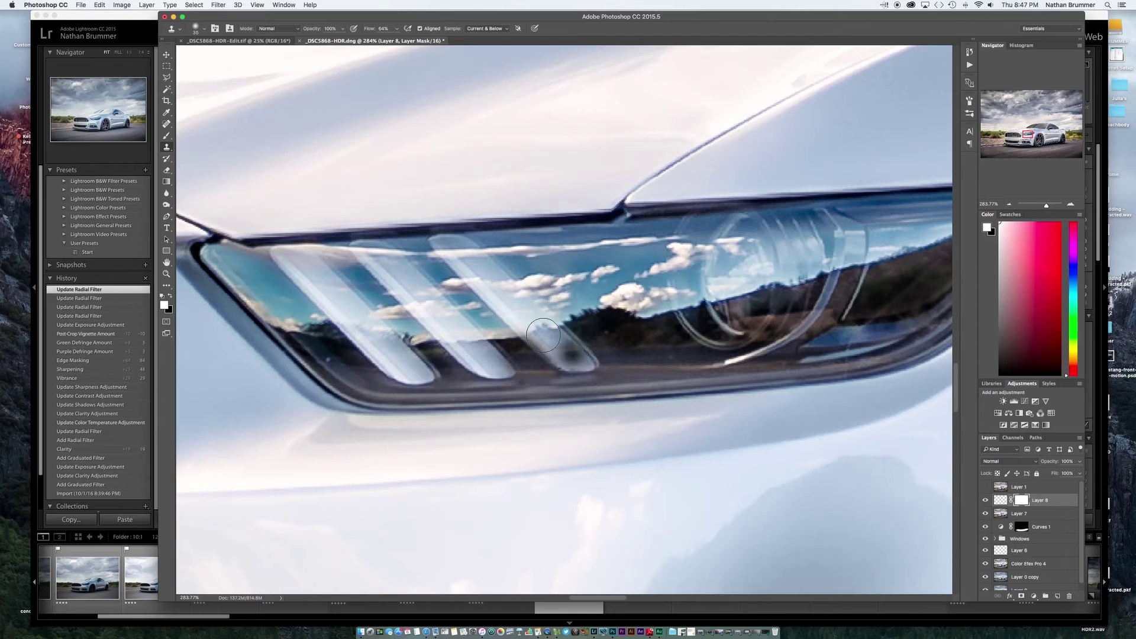
pyautogui.click(167, 135)
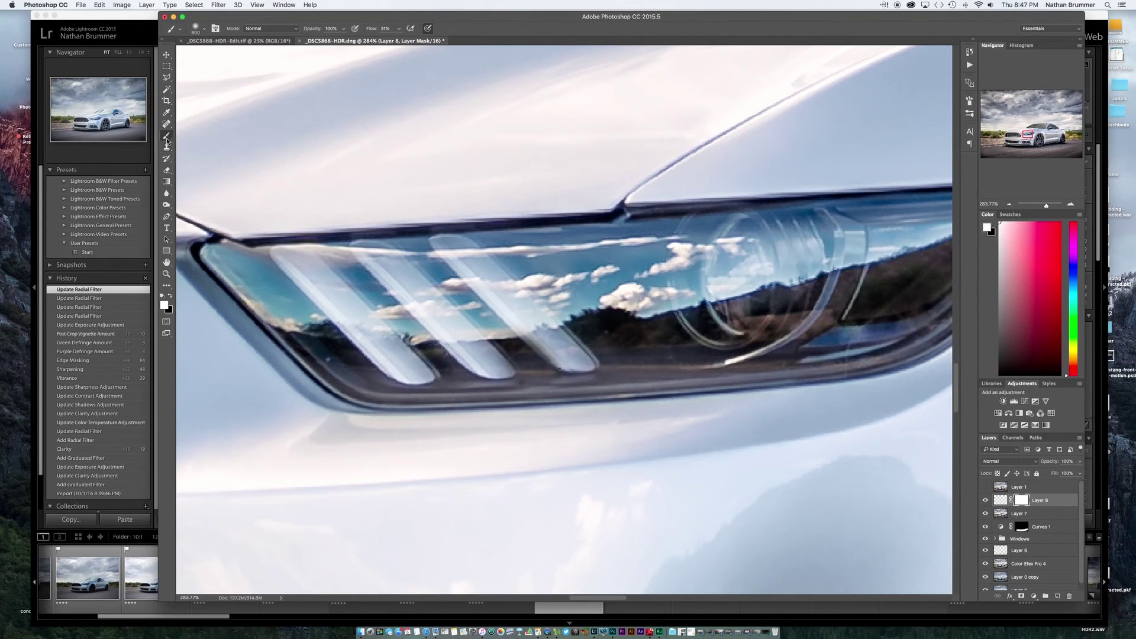
pyautogui.press('x')
pyautogui.press('[')
pyautogui.press('[')
pyautogui.press('[')
pyautogui.press('[')
pyautogui.press('[')
pyautogui.press('[')
pyautogui.press('[')
pyautogui.press('[')
pyautogui.press('[')
pyautogui.press('[')
pyautogui.press('[')
pyautogui.press('[')
pyautogui.press('[')
pyautogui.press('[')
pyautogui.press('[')
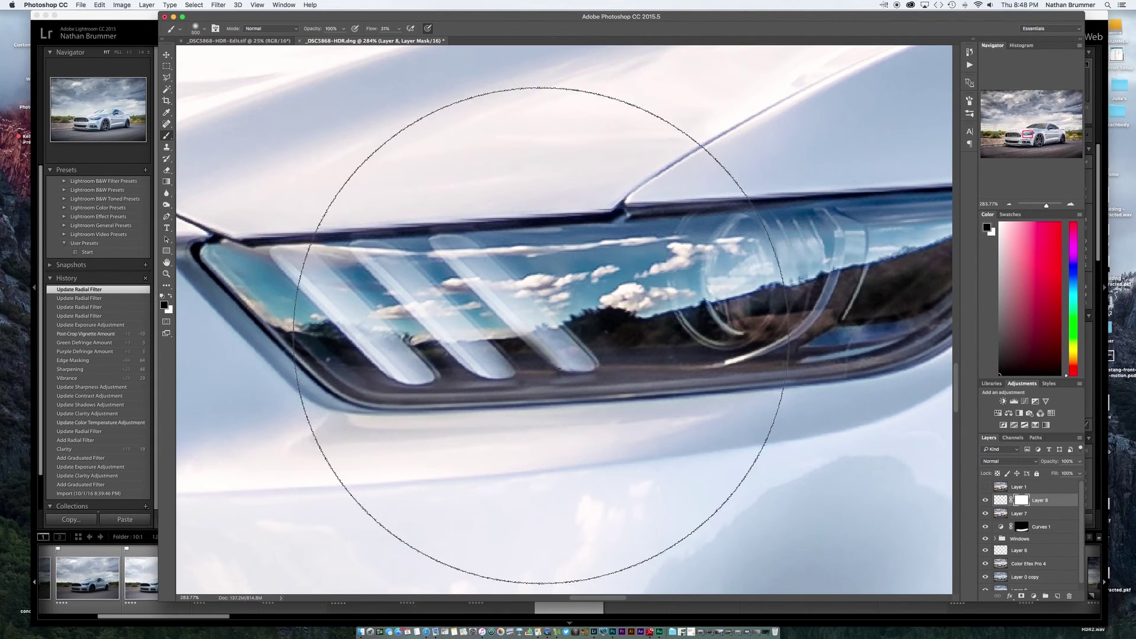
pyautogui.press('[')
pyautogui.press('[')
pyautogui.press('[')
pyautogui.press('[')
pyautogui.press('[')
pyautogui.press('[')
pyautogui.press('[')
pyautogui.press('[')
pyautogui.press('[')
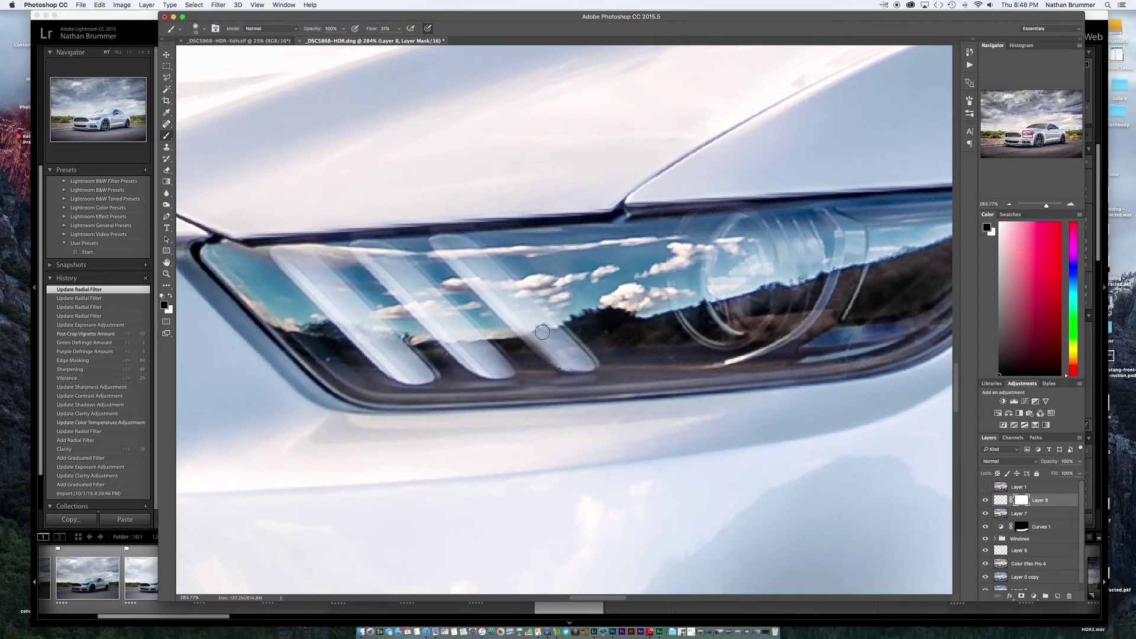
pyautogui.moveTo(540, 335)
pyautogui.mouseDown()
pyautogui.moveTo(566, 361)
pyautogui.moveTo(523, 325)
pyautogui.moveTo(481, 359)
pyautogui.moveTo(501, 363)
pyautogui.mouseUp()
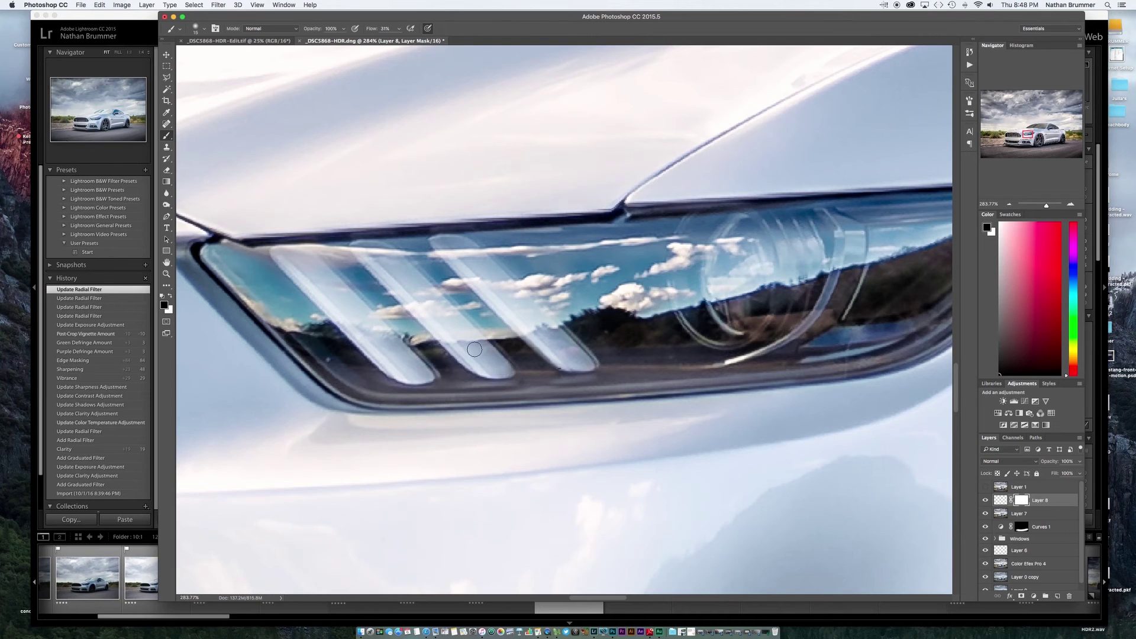
# - Compare the headlight cleanup by toggling Layer 8, and view the whole photo
pyautogui.click(985, 501)
pyautogui.click(985, 500)
pyautogui.scroll(-5, 530, 357)
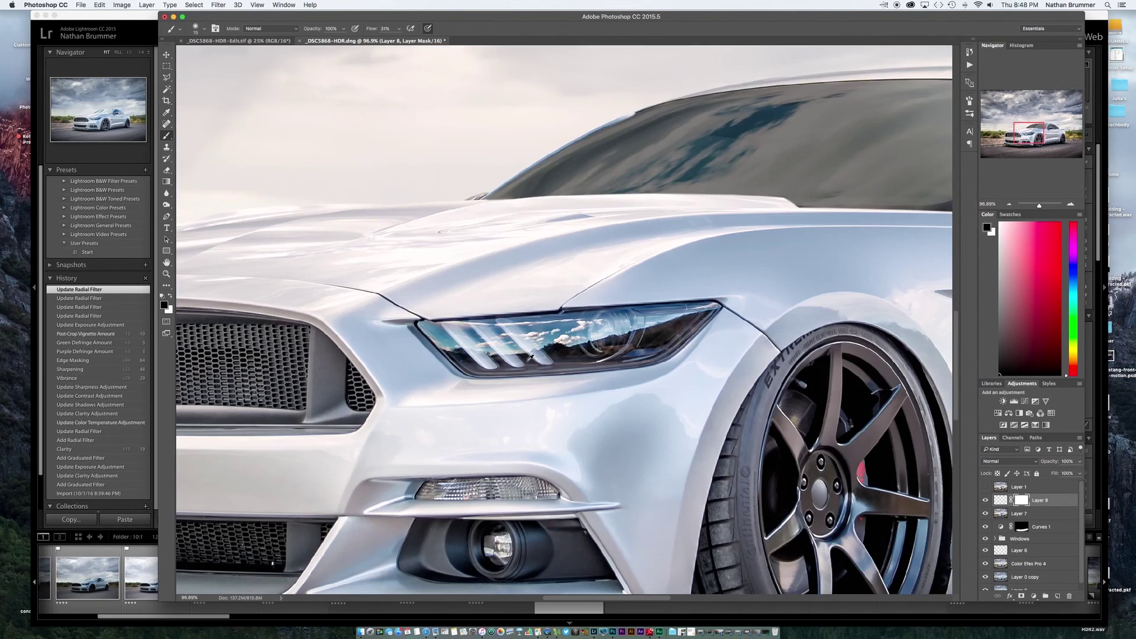
pyautogui.scroll(-4, 530, 358)
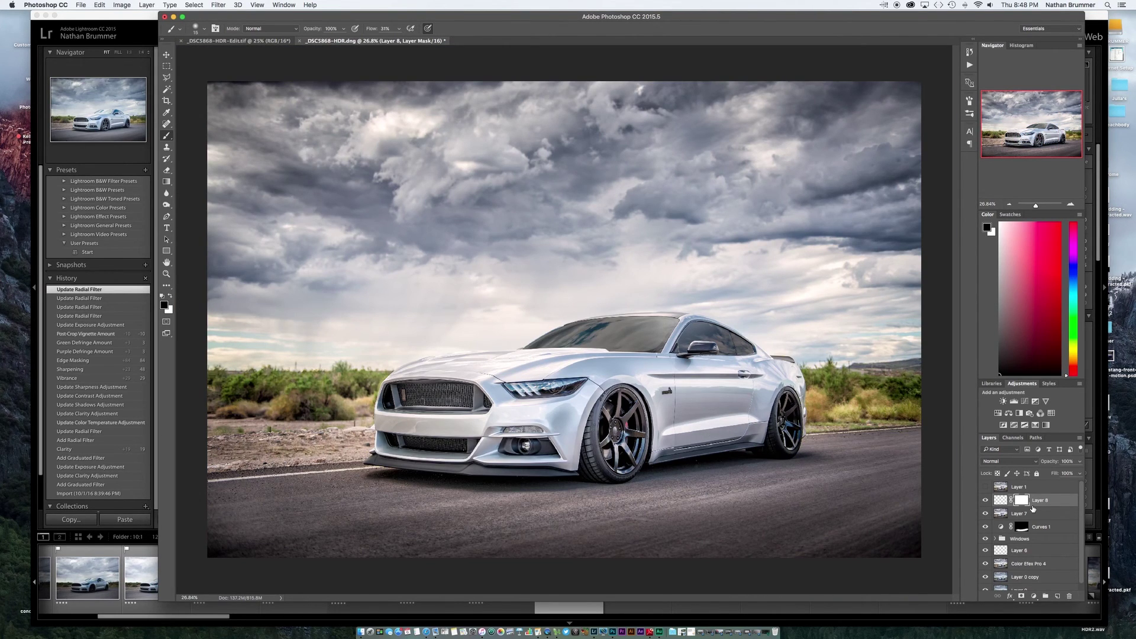
# - Compare the edit against Layer 1 several times, leave Layer 1 hidden, and save the photo
pyautogui.click(1064, 504)
pyautogui.click(985, 487)
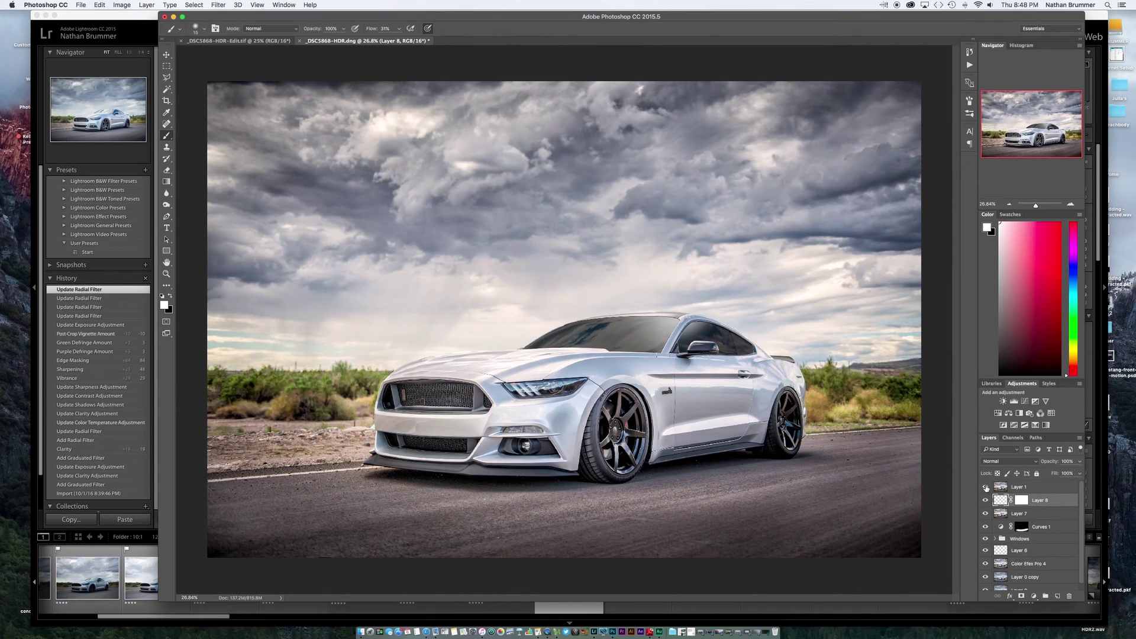
pyautogui.click(985, 487)
pyautogui.click(986, 487)
pyautogui.click(986, 487)
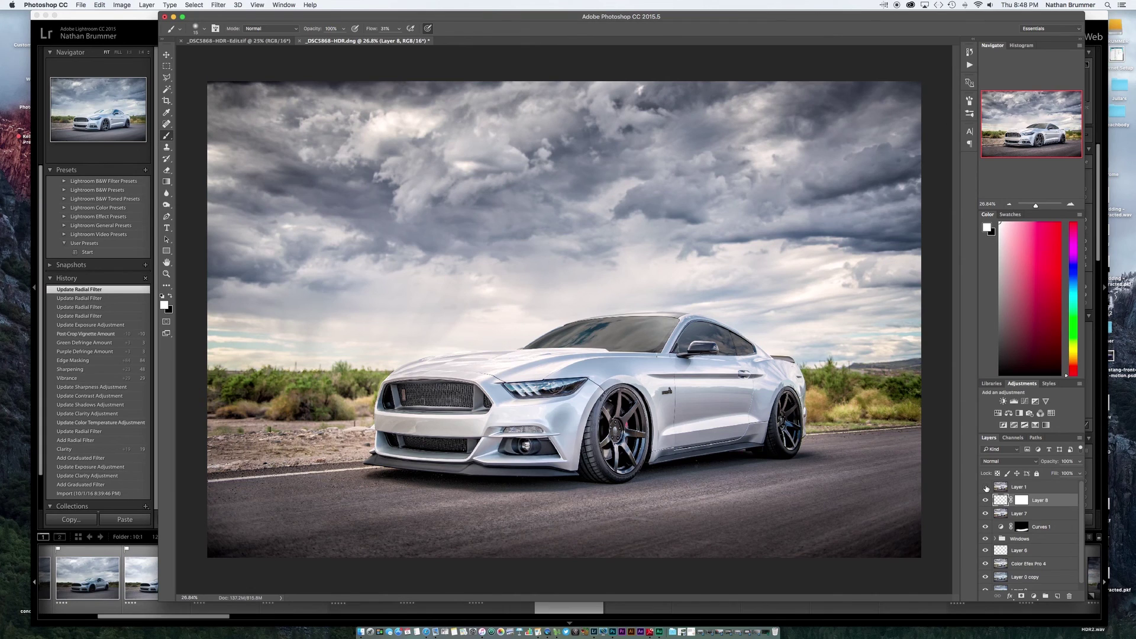
pyautogui.click(986, 487)
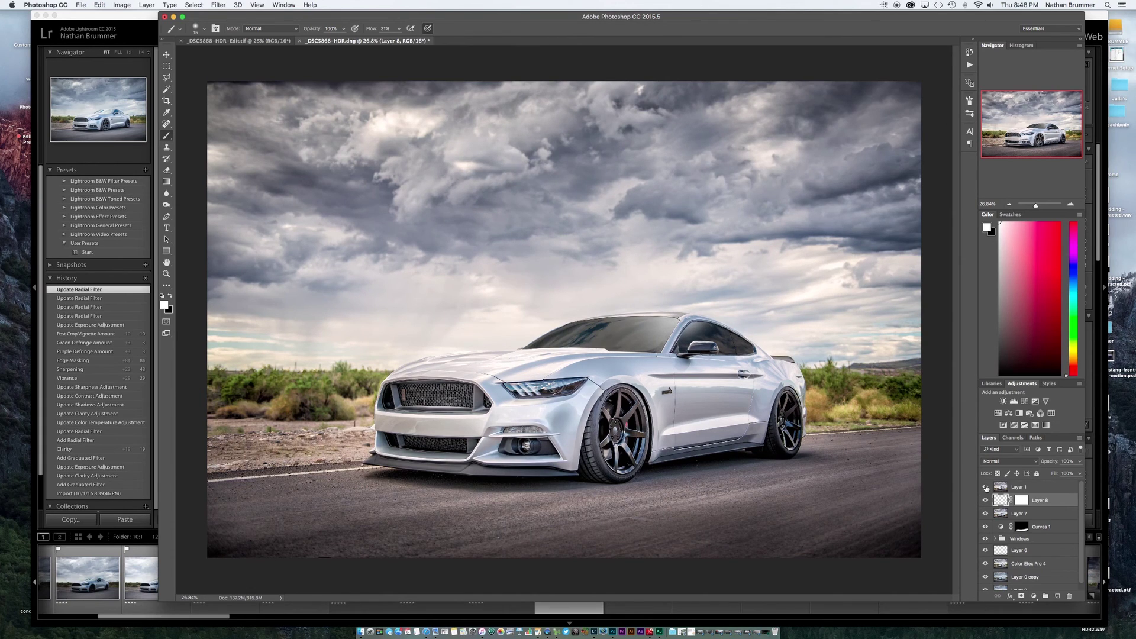
pyautogui.click(986, 487)
pyautogui.click(986, 487)
pyautogui.click(985, 488)
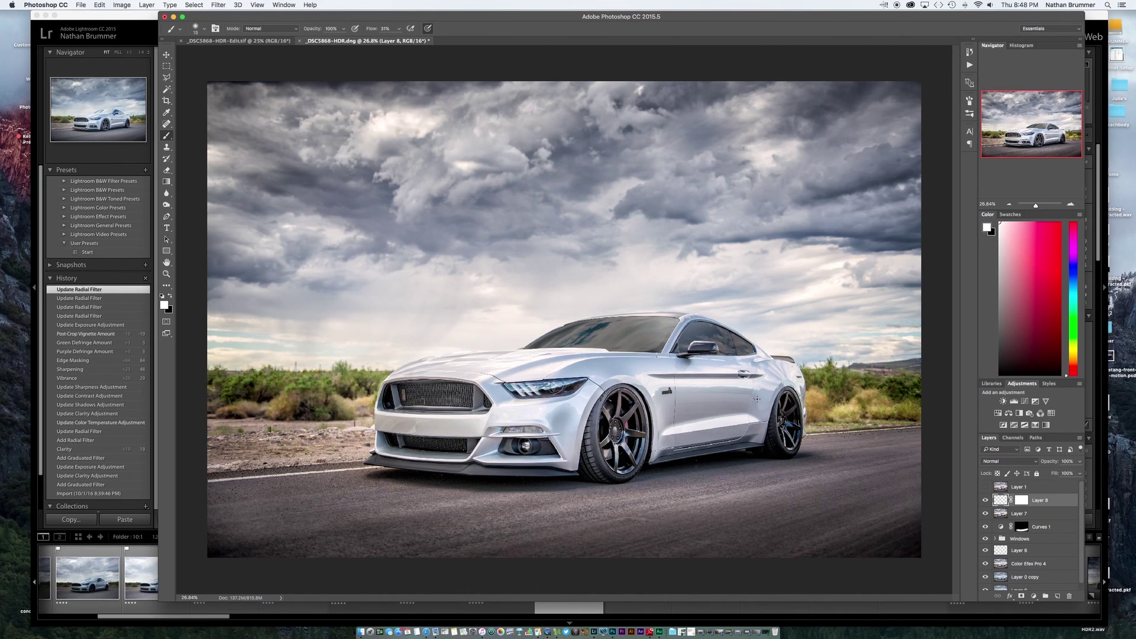
pyautogui.press('super+s')
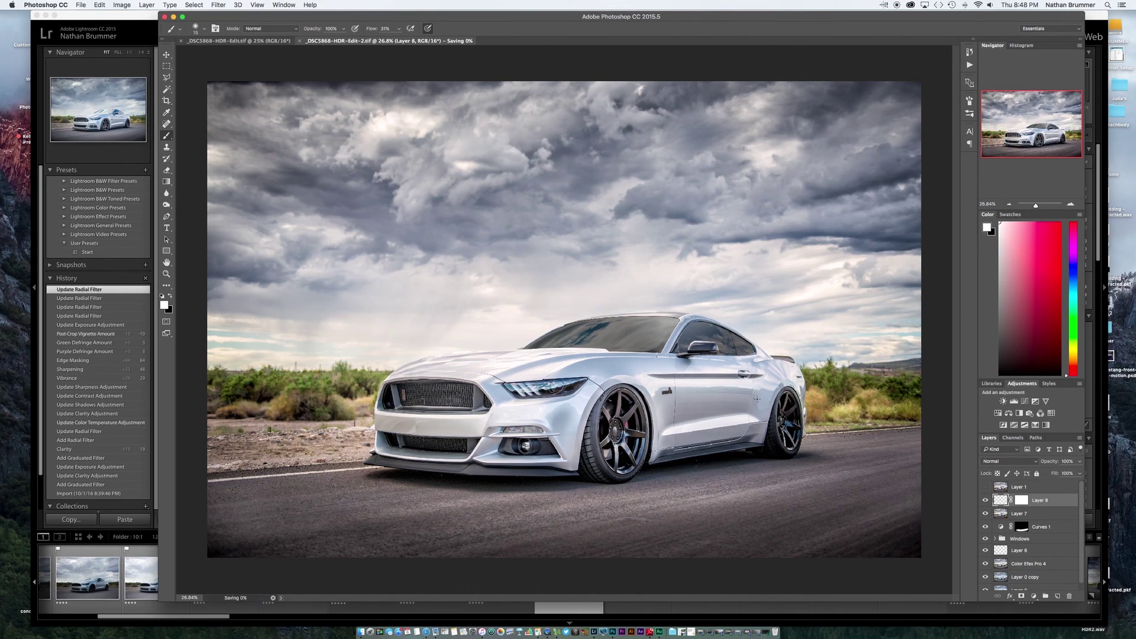